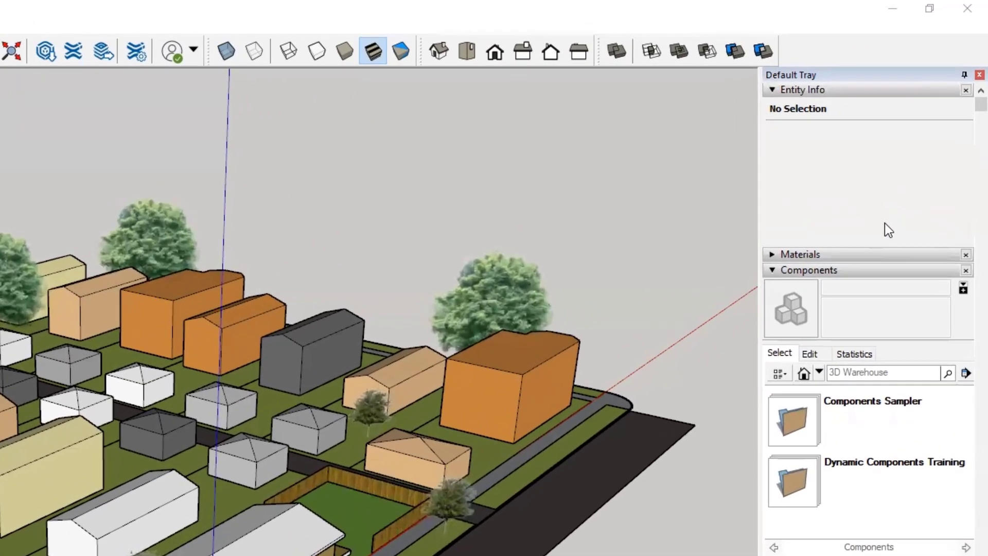
- Collapse the Components, Tags and Entity Info sections of the tray and expand Scenes
left_click(774, 272)
left_click(774, 303)
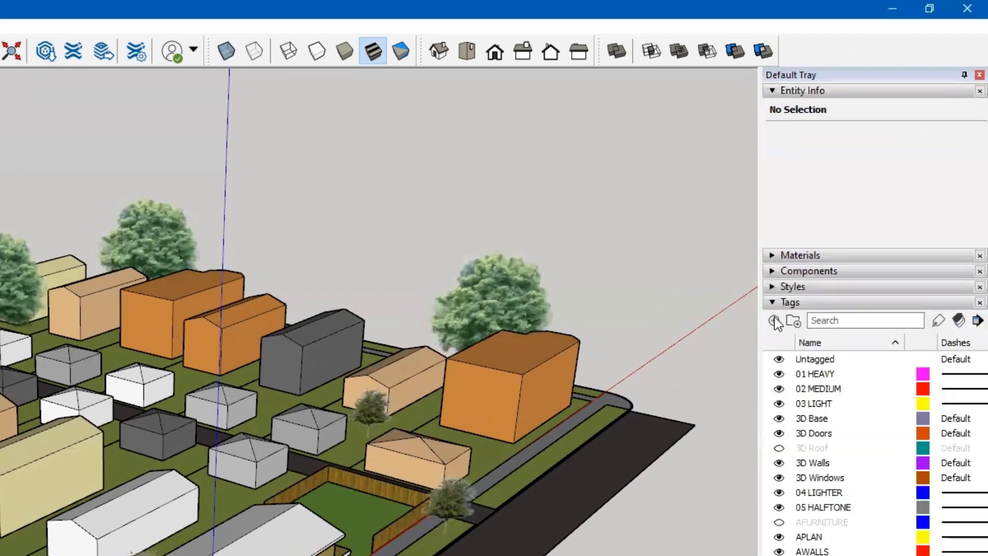
left_click(774, 304)
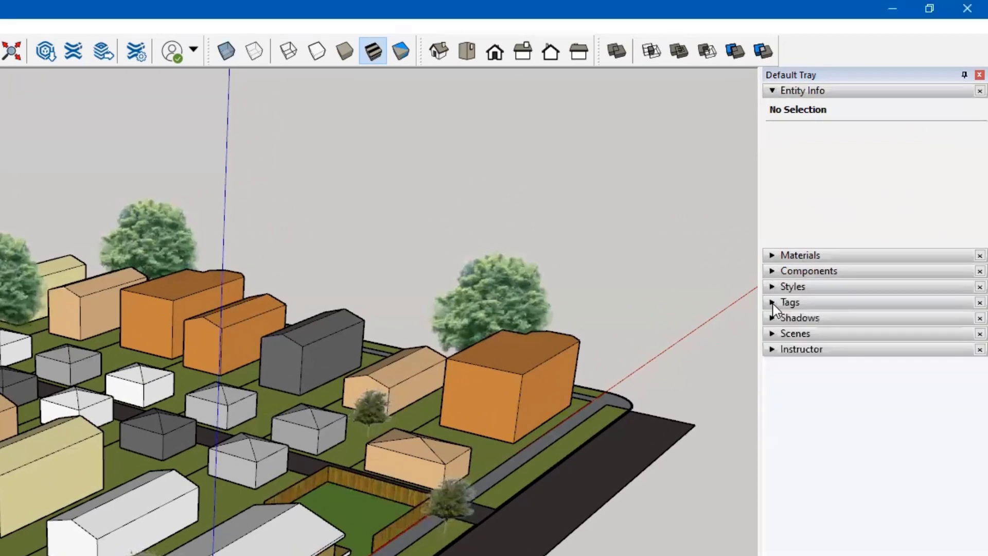
left_click(771, 90)
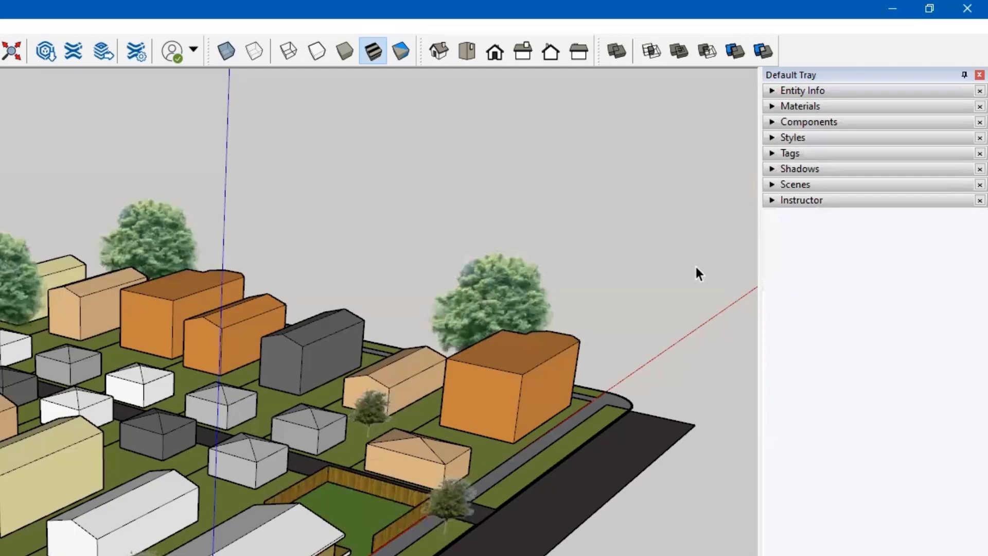
left_click(772, 184)
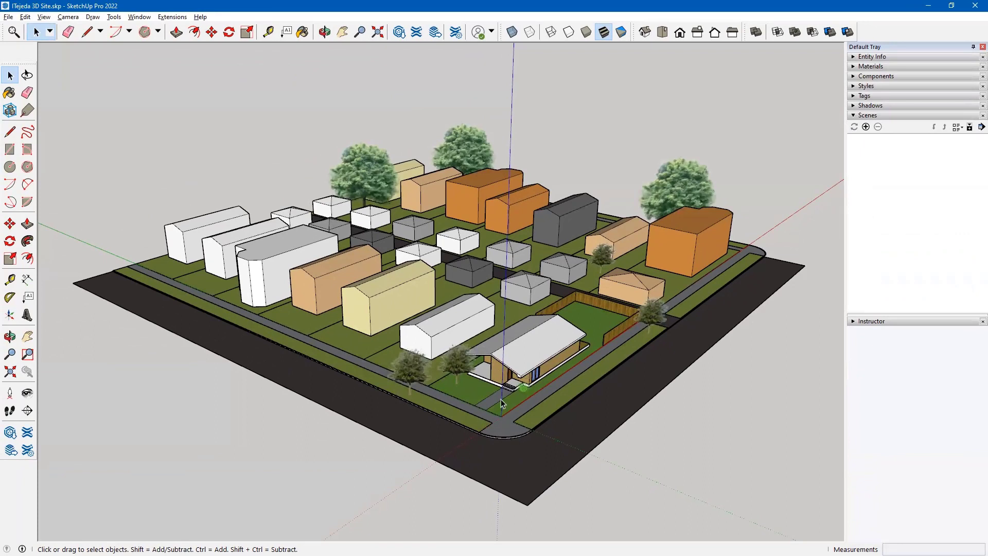
- Examine the corner house and the surrounding block at close range and from a distance, from several angles
scroll(501, 401, "up", 5)
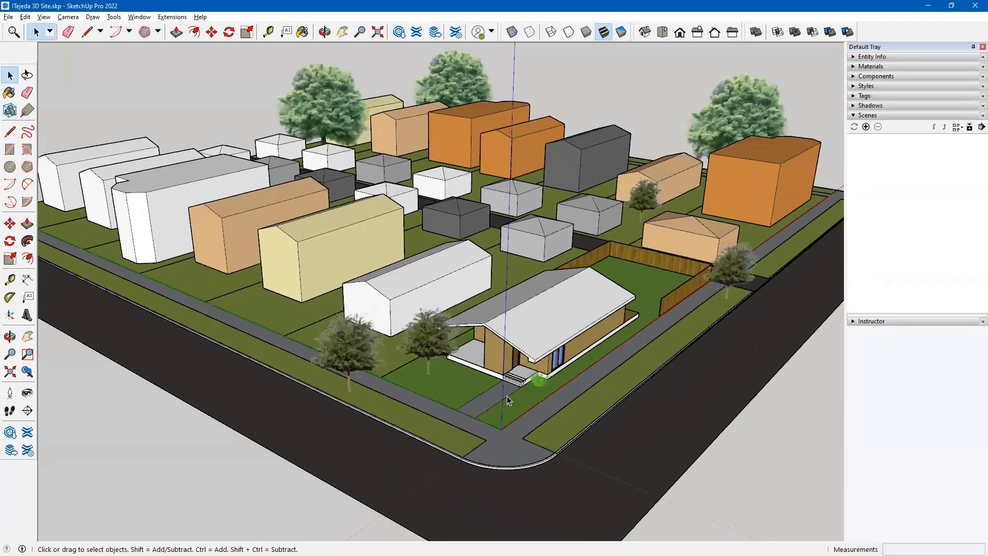
scroll(508, 397, "up", 6)
middle_click_drag(544, 325, 555, 358)
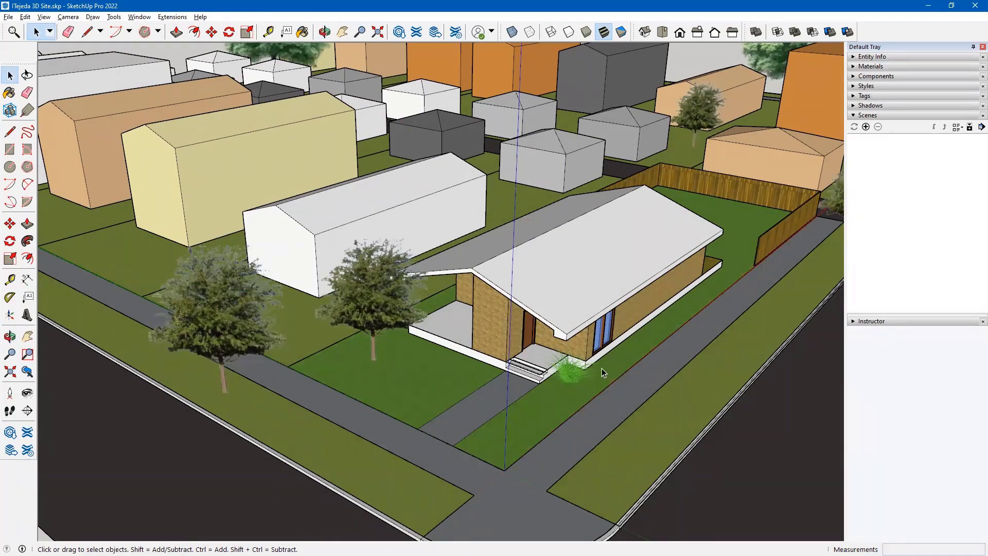
middle_click_drag(601, 369, 551, 373)
key("o")
key("space")
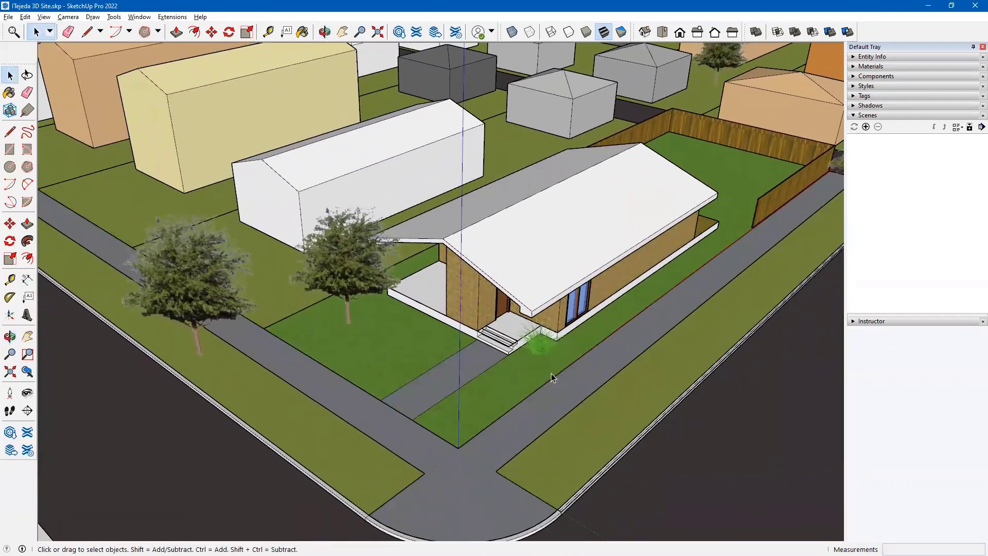
scroll(555, 382, "down", 6)
scroll(558, 382, "down", 2)
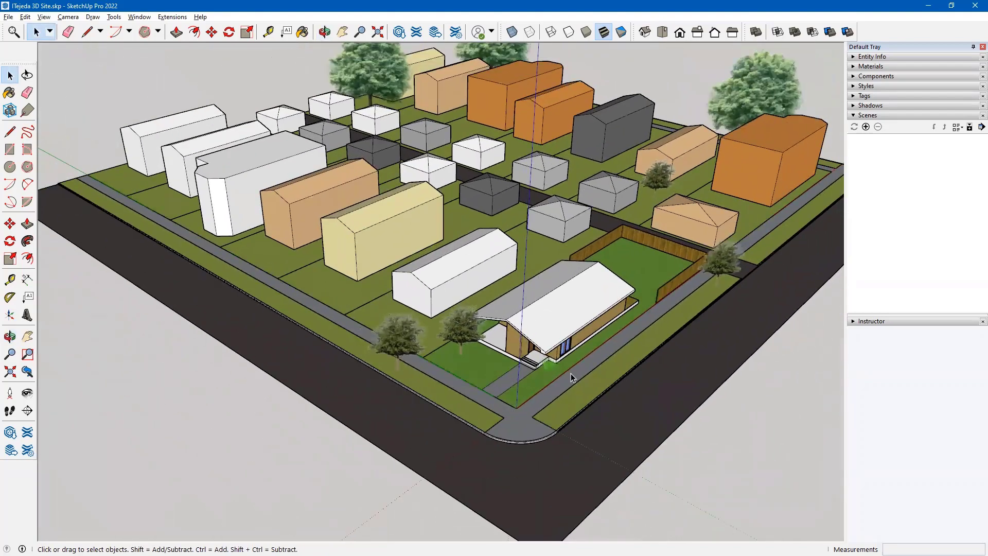
middle_click_drag(573, 376, 495, 379)
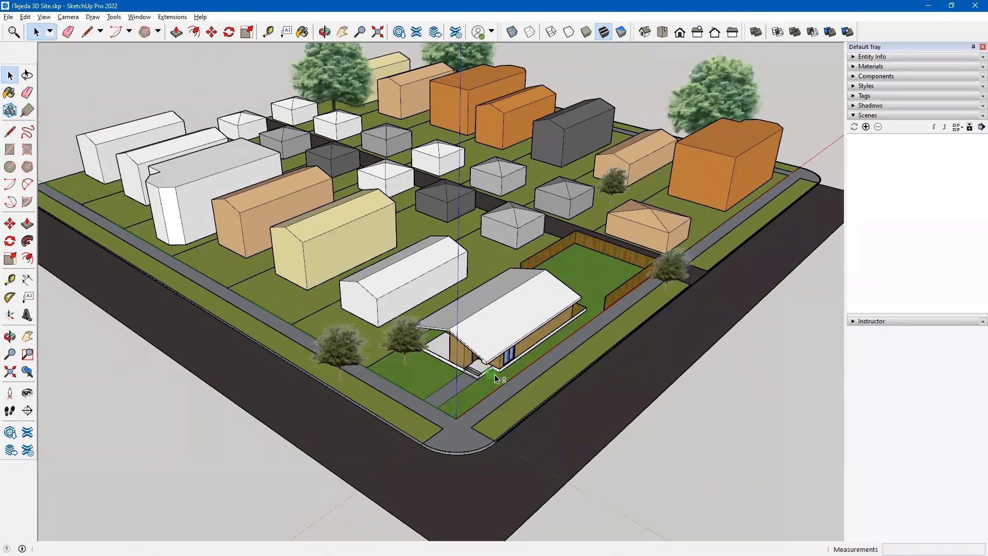
scroll(471, 391, "up", 1)
scroll(471, 392, "up", 2)
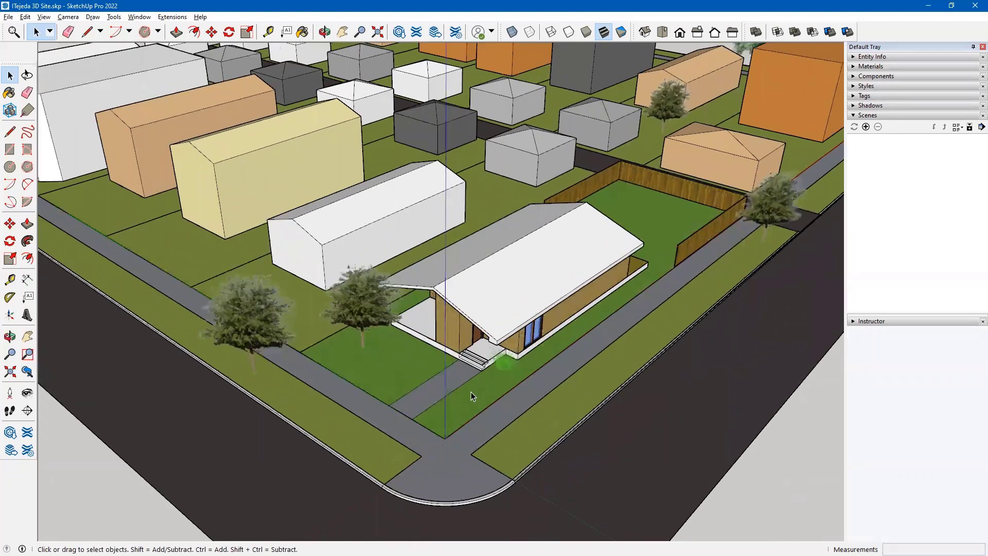
scroll(474, 383, "up", 1)
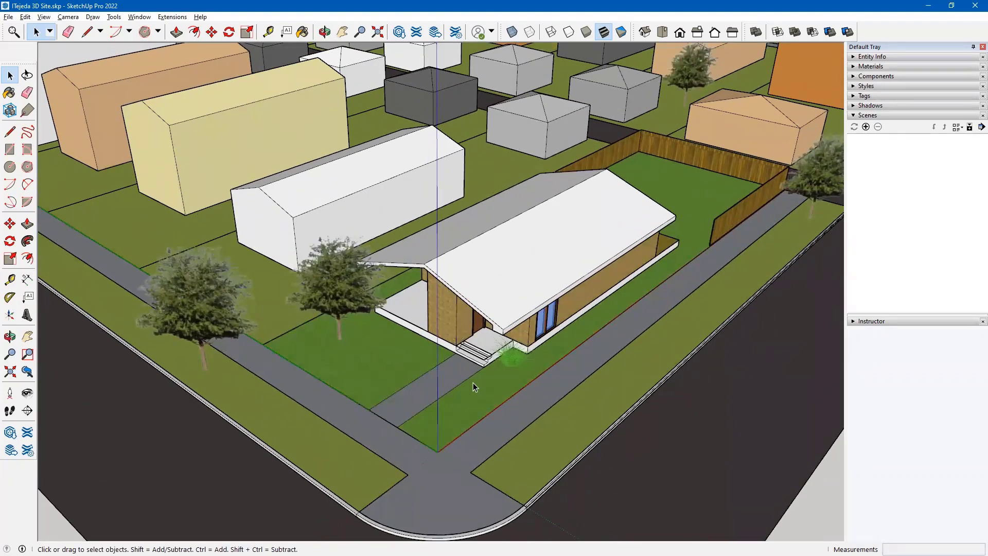
middle_click_drag(483, 382, 516, 378)
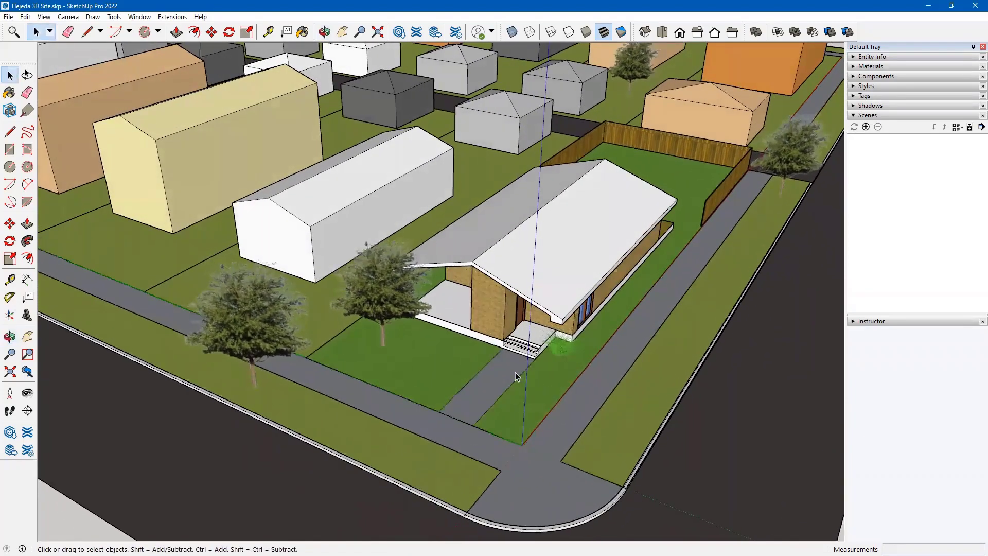
scroll(514, 373, "down", 3)
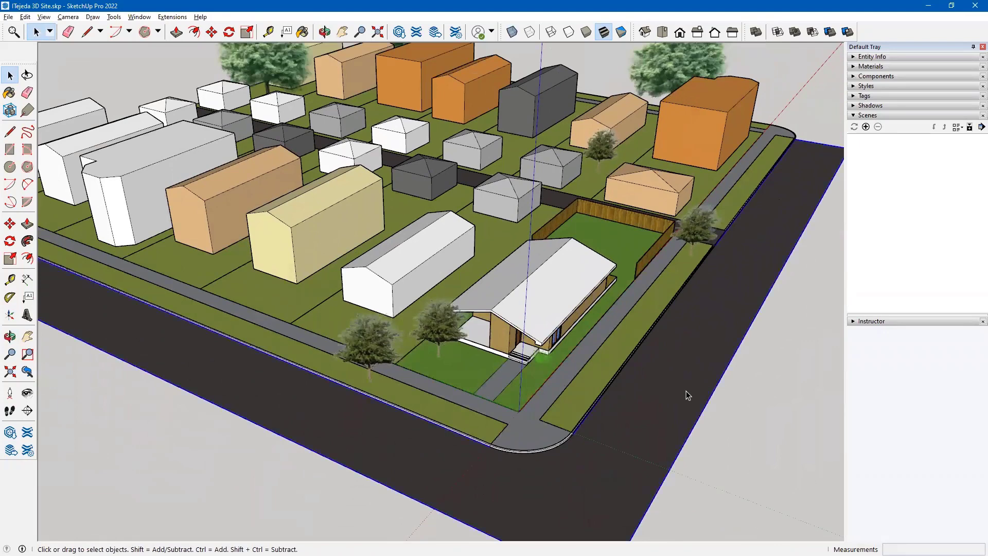
- Try to move the road group's outer edge outward by about 16' 9 3/8", and leave the group with nothing selected
double_click(687, 391)
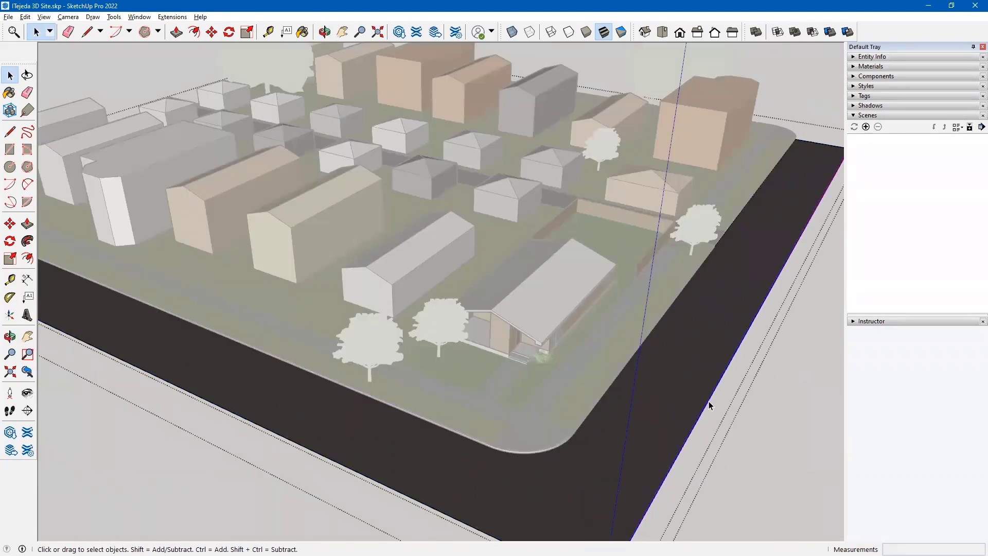
key("m")
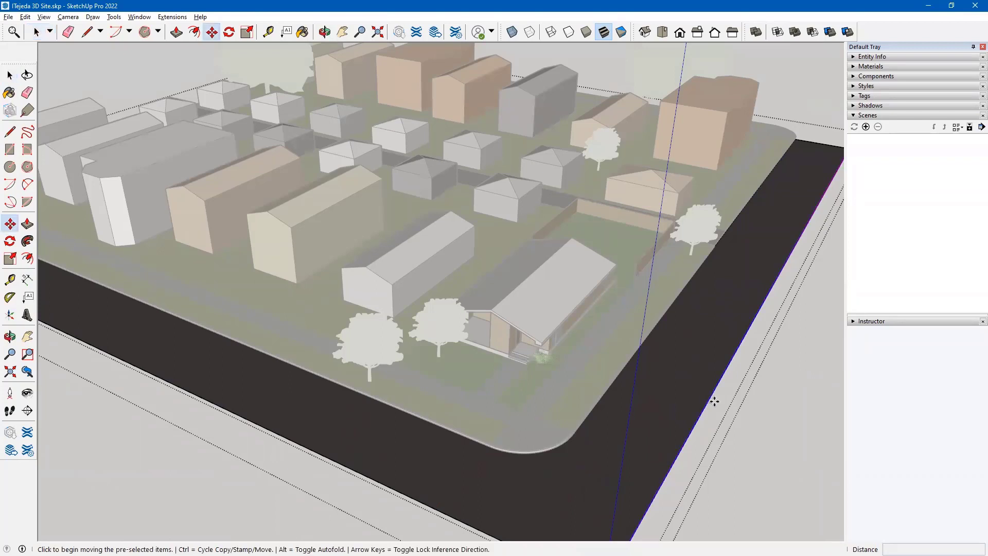
left_click(710, 398)
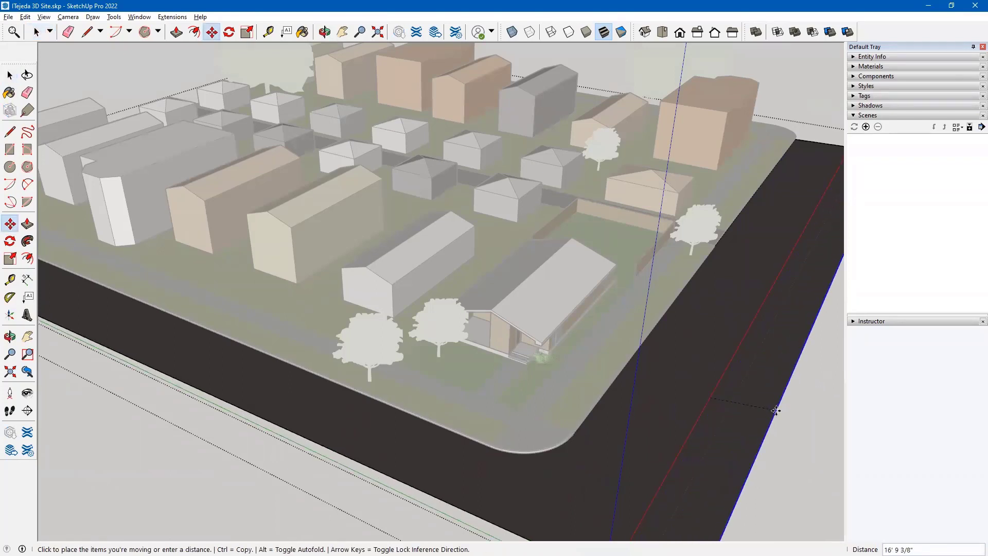
left_click(774, 410)
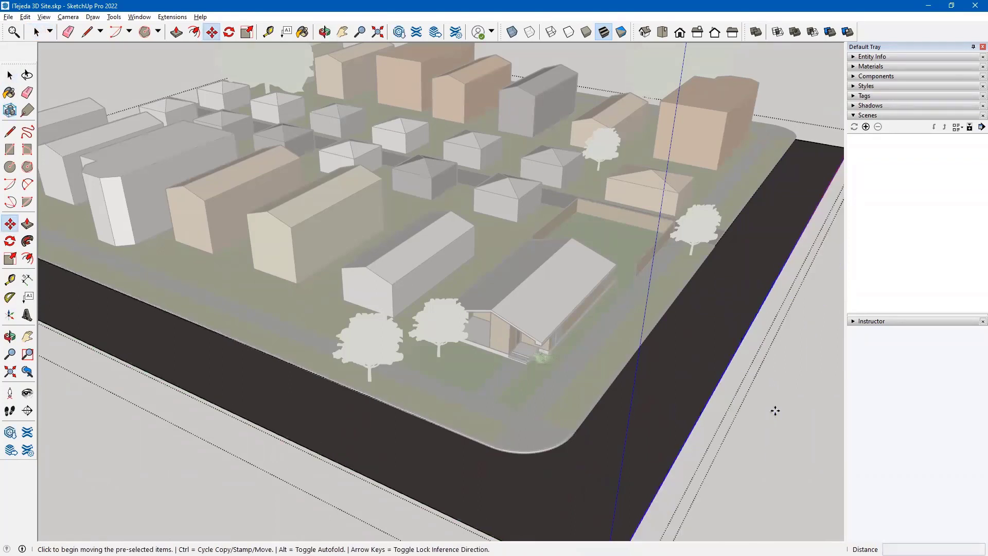
key("space")
key("Escape")
left_click(543, 451)
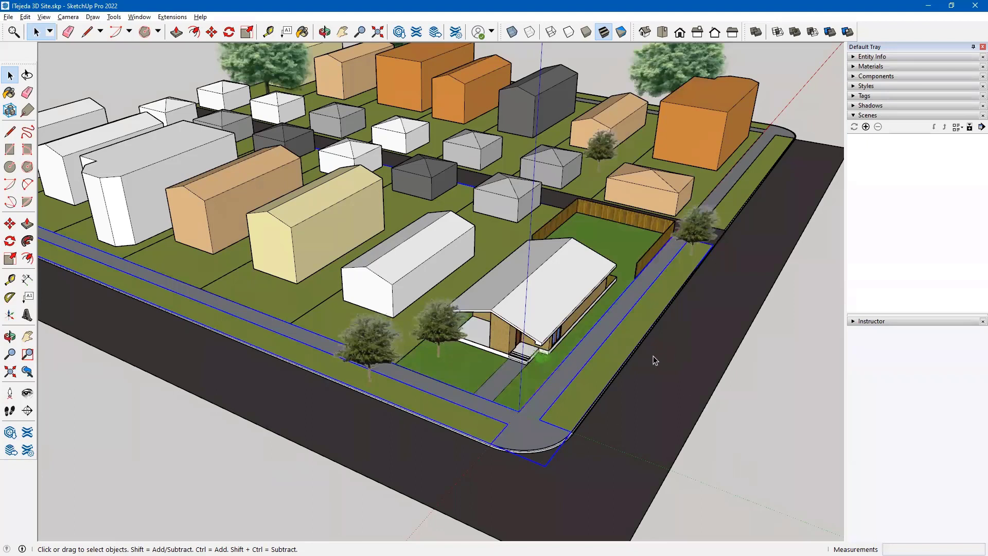
left_click(719, 447)
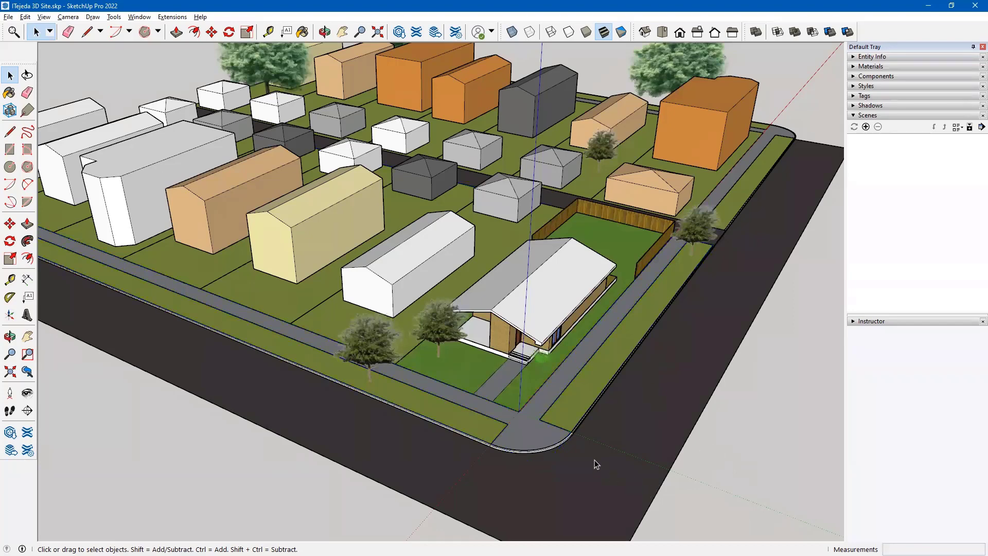
- Set the camera's field of view to 50 degrees with the Zoom tool
scroll(519, 418, "up", 2)
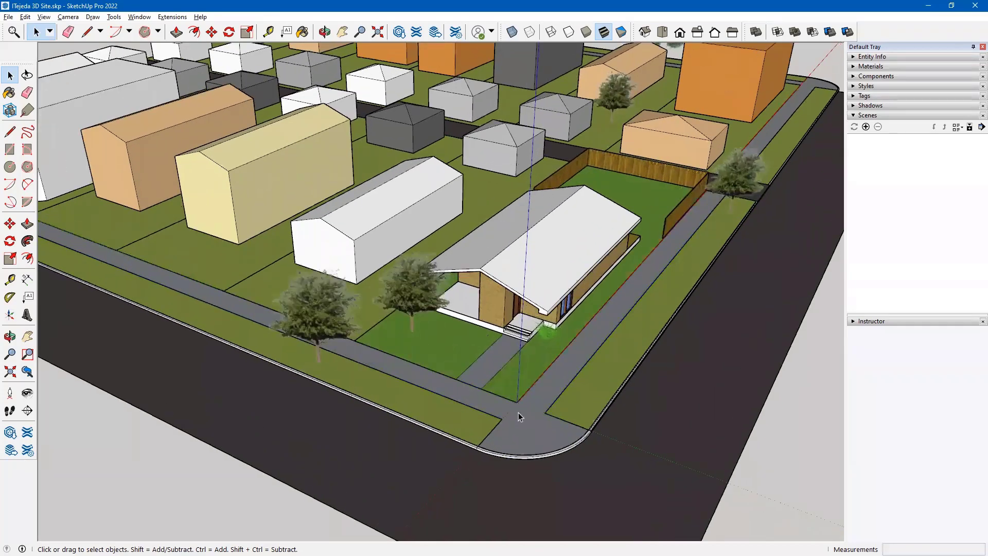
scroll(500, 288, "down", 2)
middle_click_drag(501, 288, 506, 359)
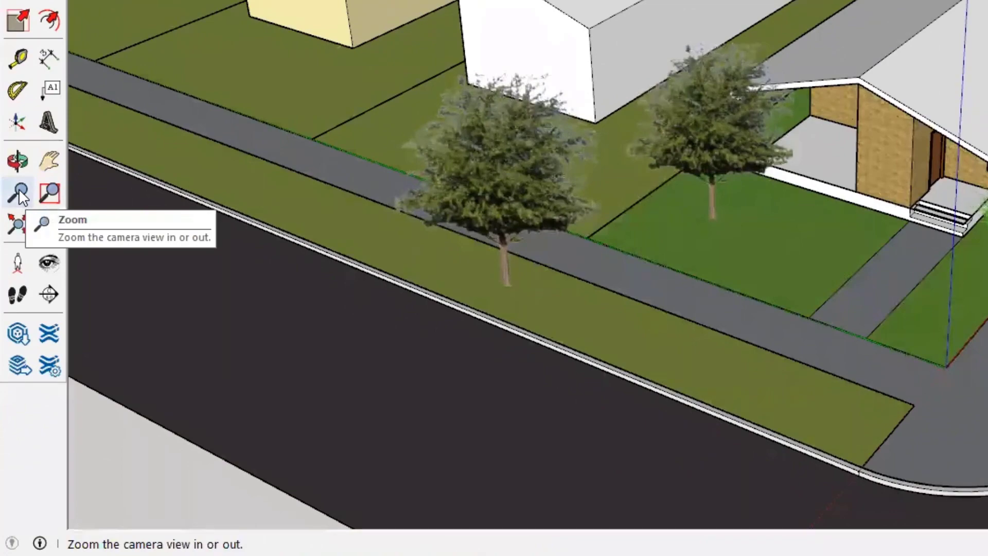
left_click(20, 191)
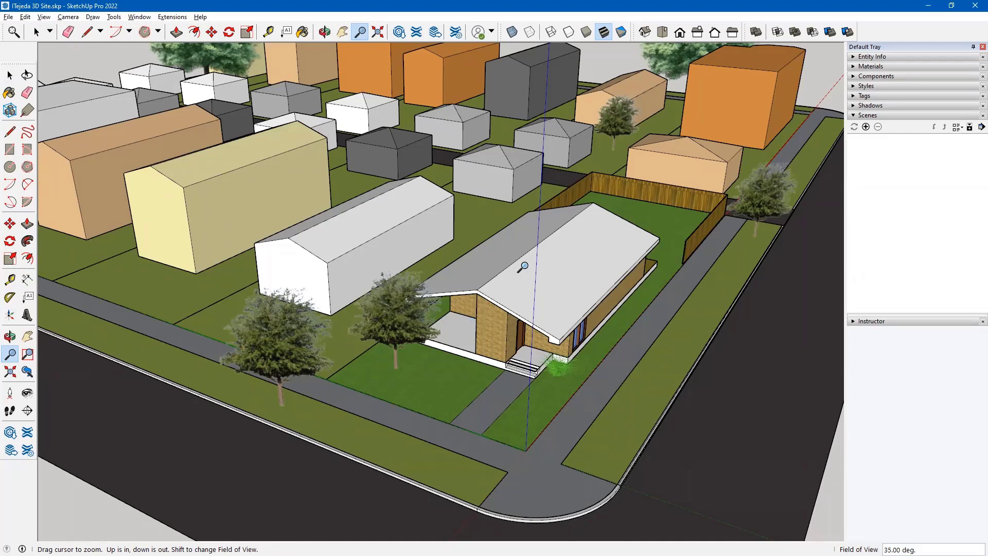
type("50")
key("Return")
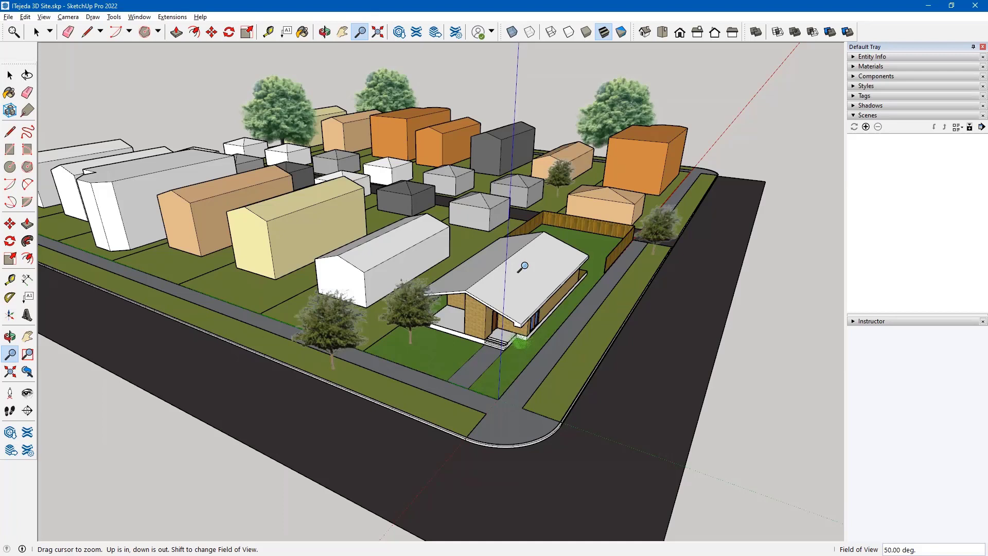
- Try narrower camera fields of view of 35, 30 and 25 degrees in turn
type("35")
key("Return")
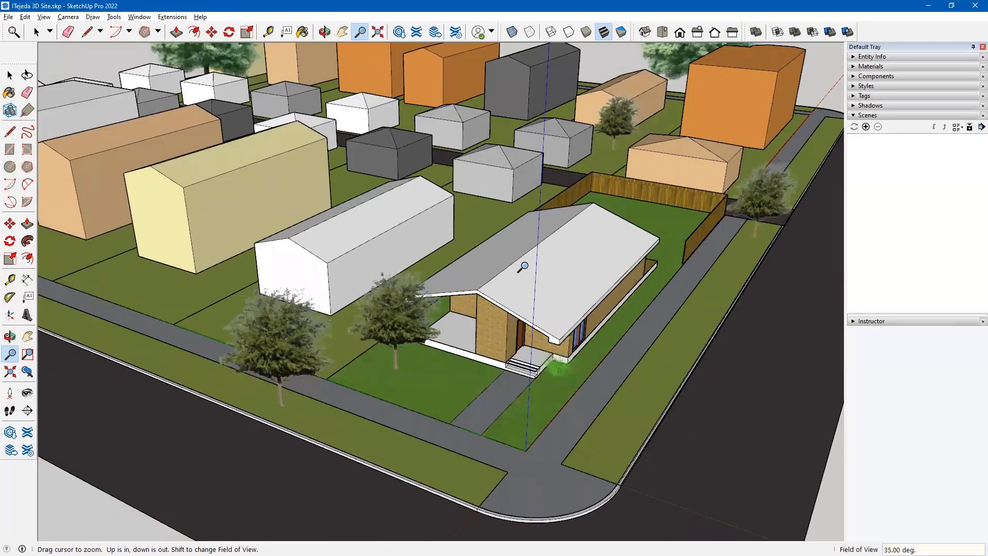
type("30")
key("Return")
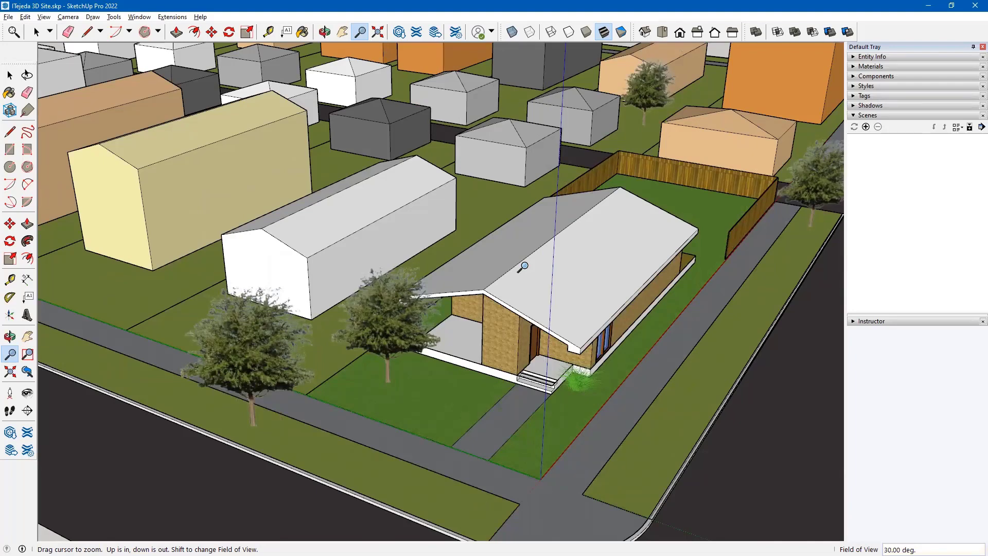
type("25")
key("Return")
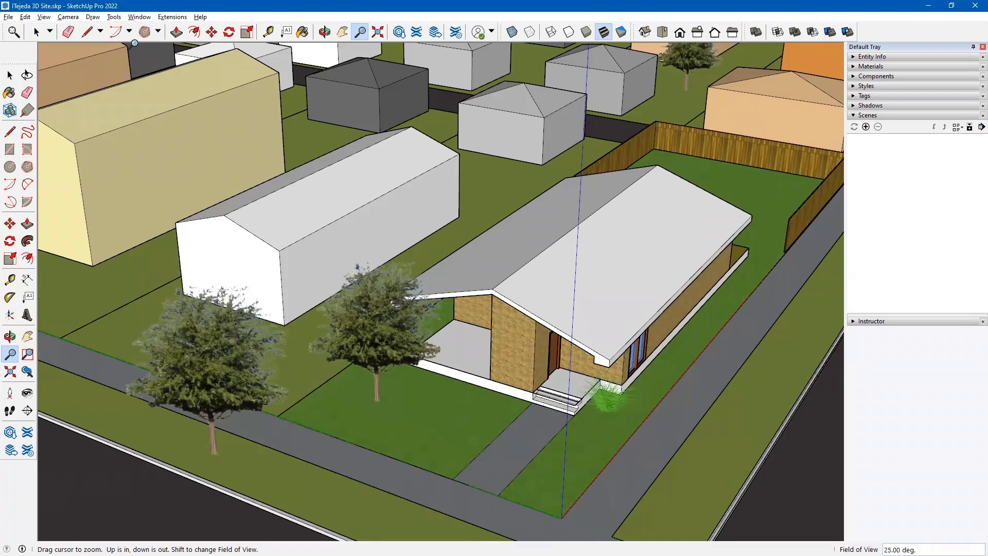
- Check the camera projection options and widen the field of view from the narrow setting to 50 degrees
left_click(70, 19)
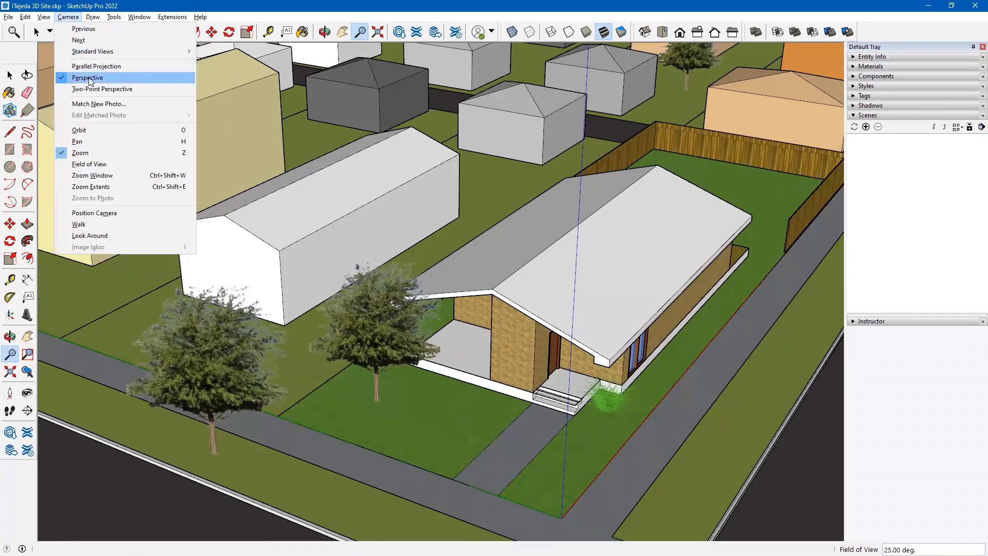
left_click(558, 272)
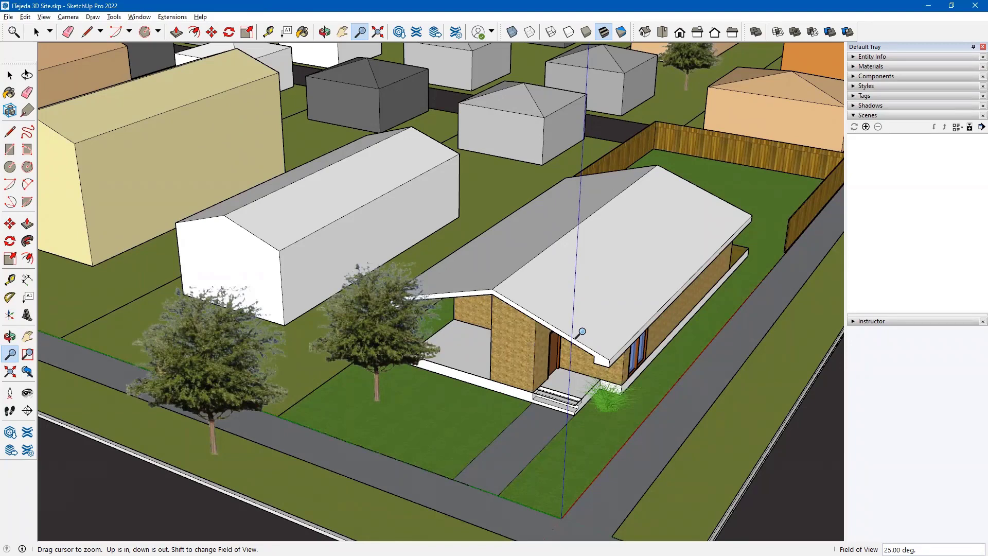
type("50")
key("Return")
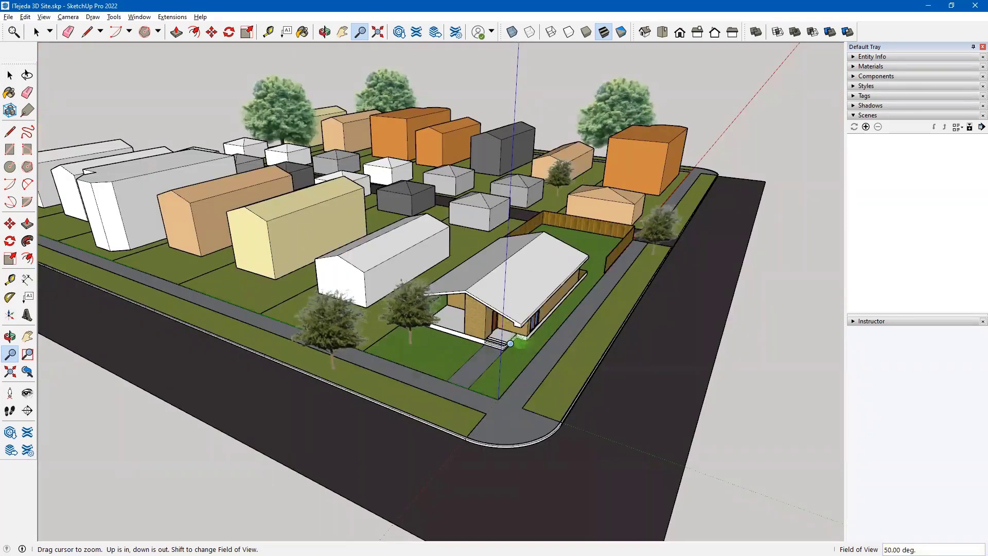
- Inspect the house's roof, entry and front yard from several angles, and leave the Zoom tool for Select
scroll(510, 343, "up", 6)
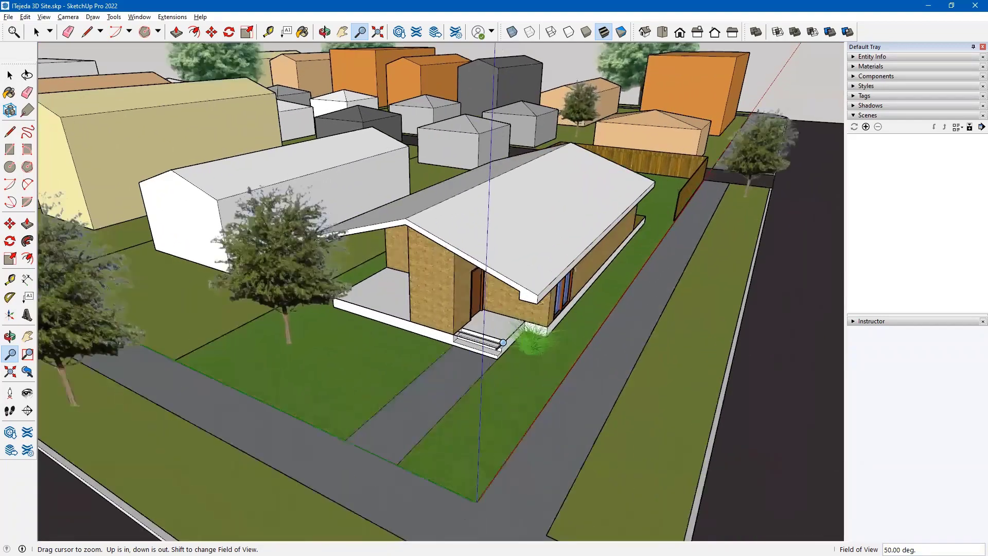
scroll(503, 342, "up", 4)
middle_click_drag(508, 256, 516, 308)
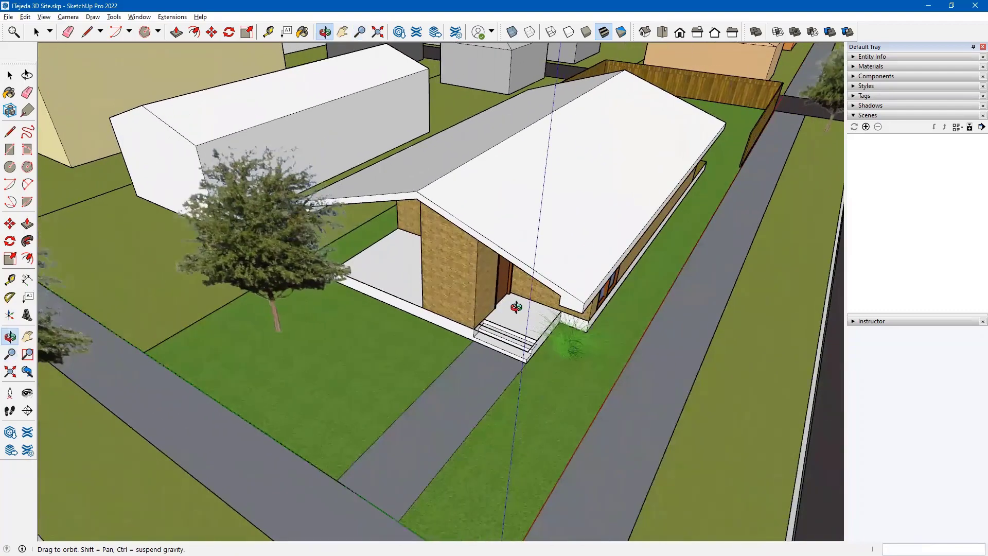
scroll(516, 307, "down", 4)
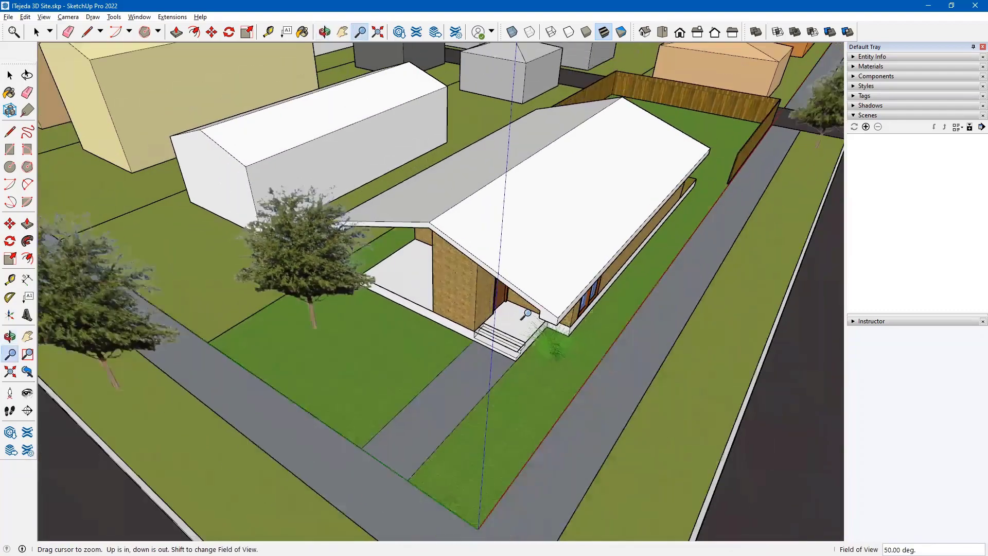
middle_click_drag(527, 314, 504, 321)
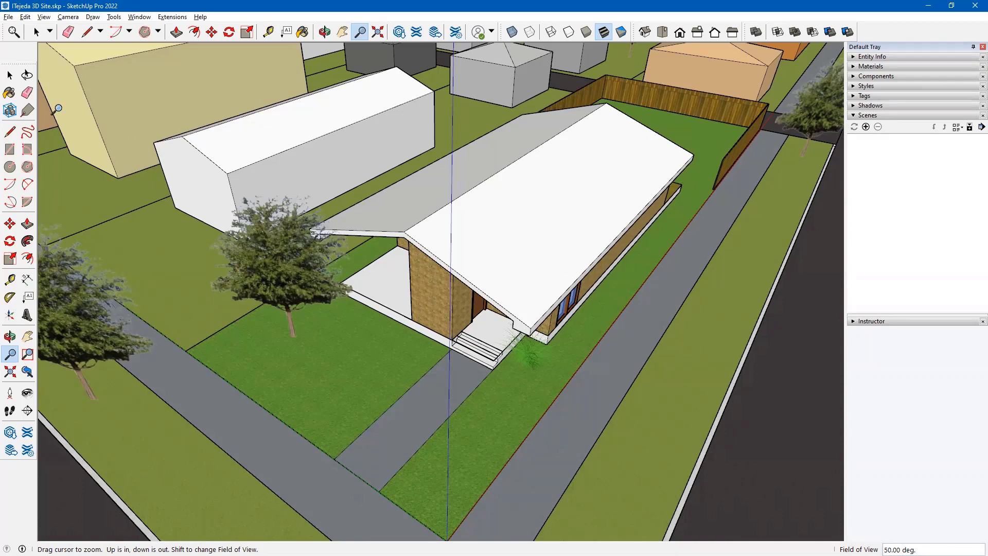
left_click(10, 76)
middle_click_drag(532, 230, 471, 230)
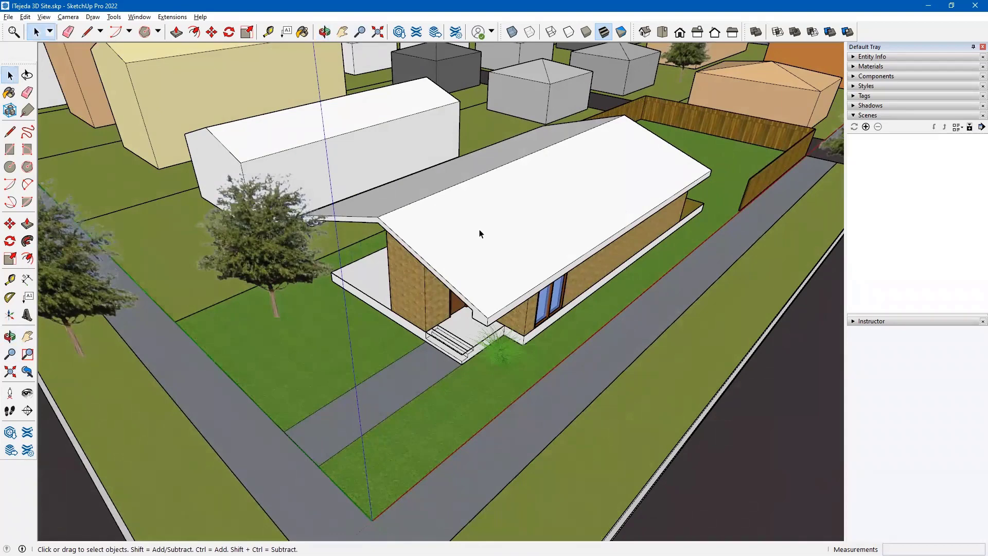
scroll(477, 238, "down", 4)
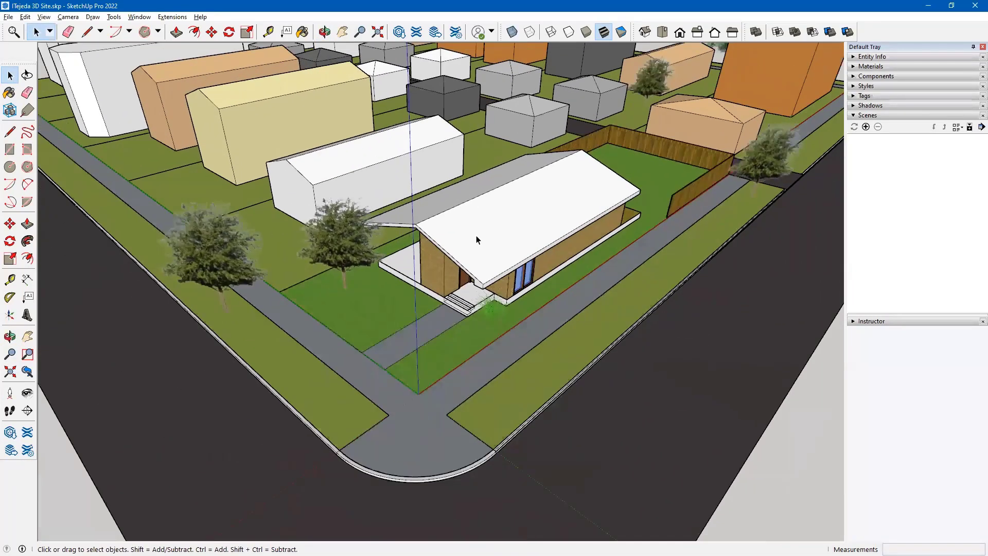
- Frame the corner house, its front yard and fenced backyard in an elevated view from the street corner
scroll(476, 238, "up", 2)
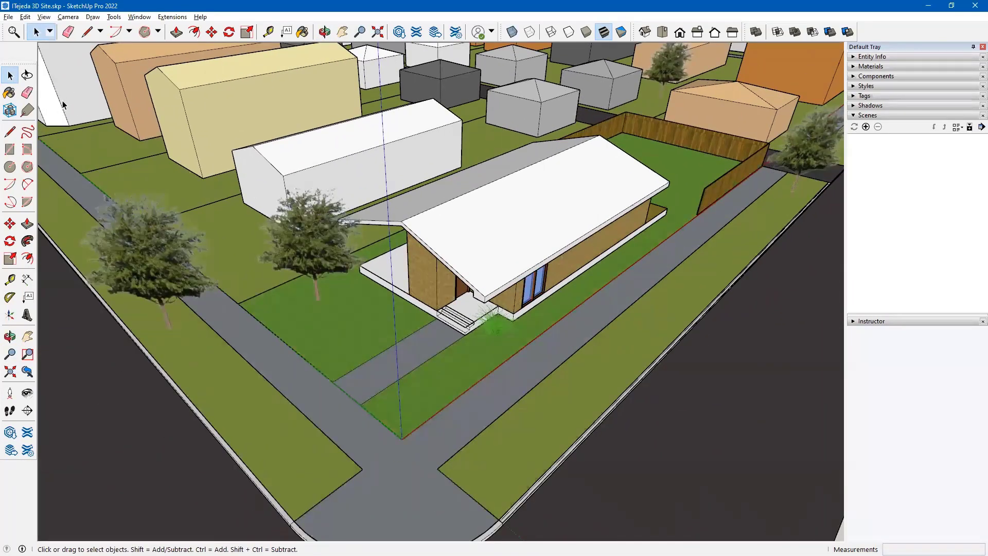
scroll(65, 93, "down", 4)
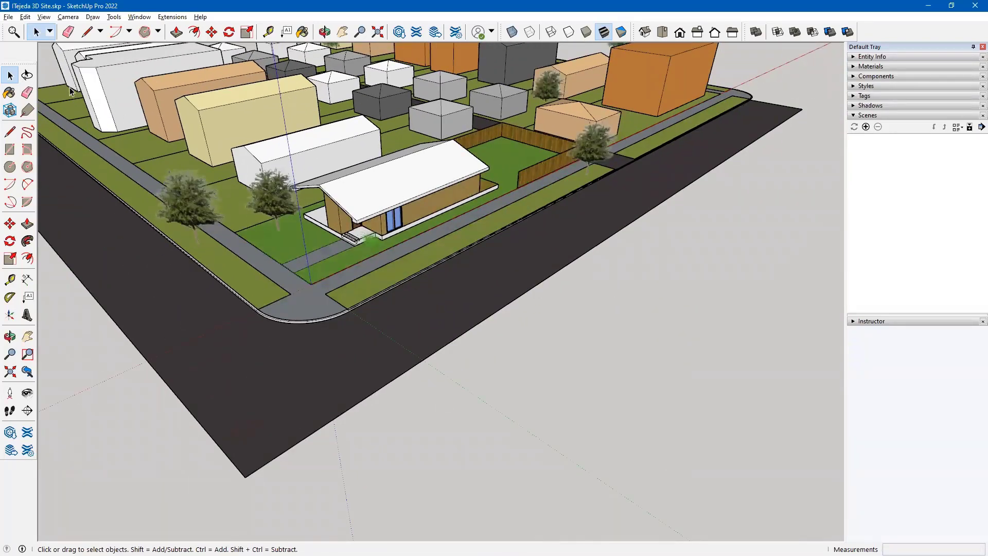
scroll(214, 140, "up", 5)
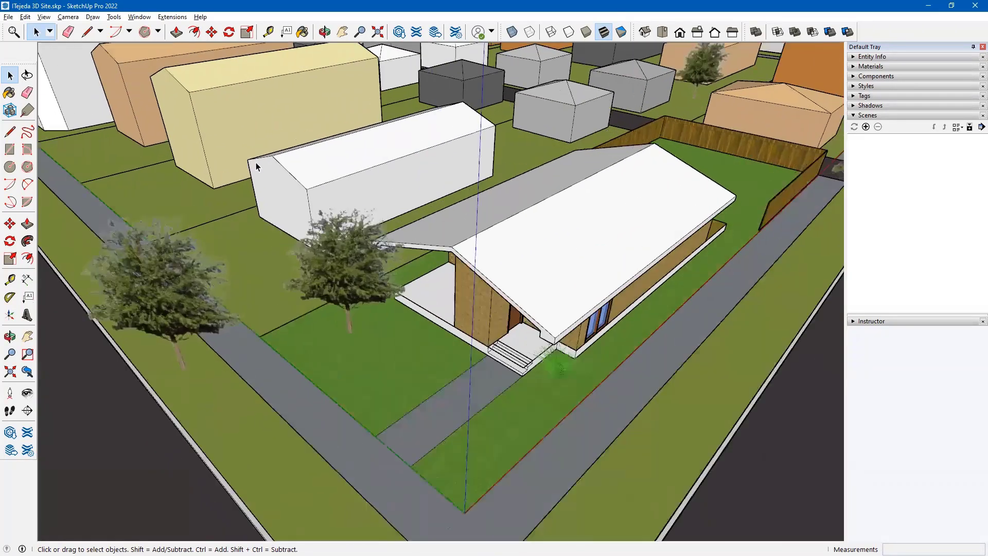
scroll(288, 178, "down", 2)
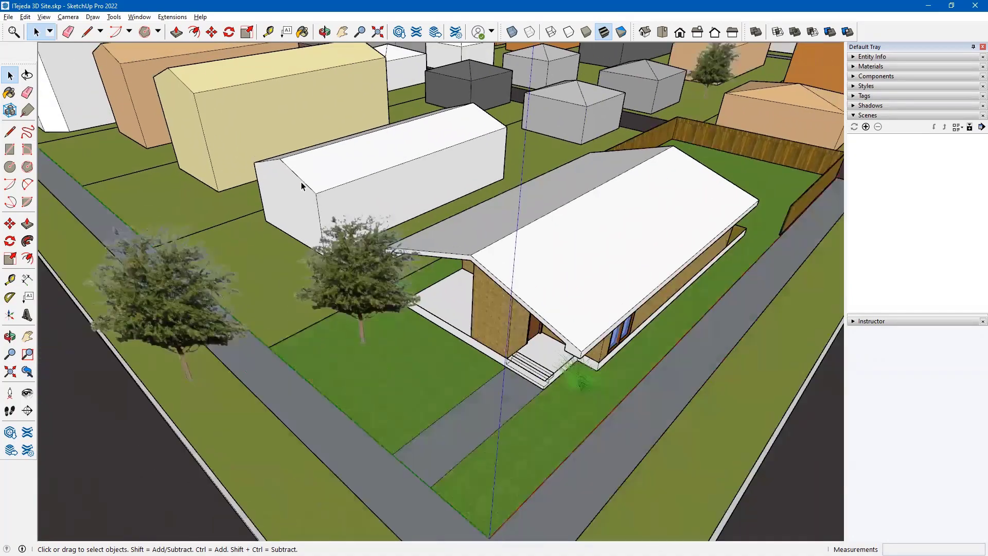
middle_click_drag(410, 236, 363, 260)
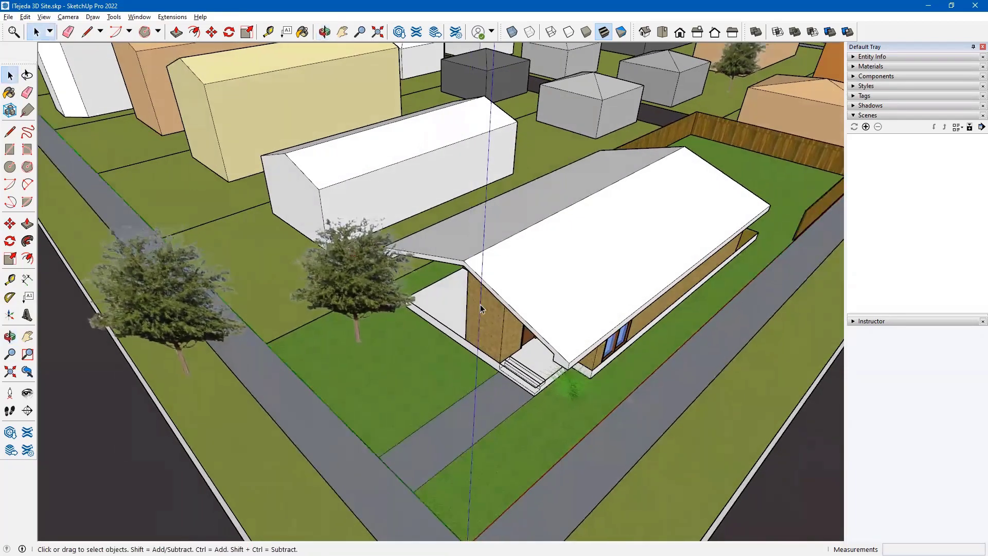
middle_click_drag(466, 311, 404, 304)
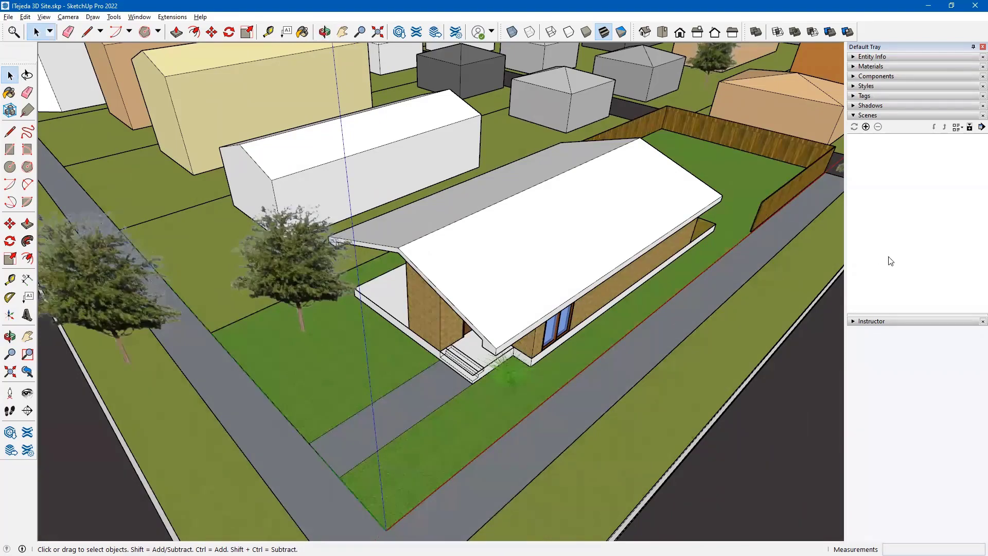
- Hide the model's axes and guides
left_click(44, 17)
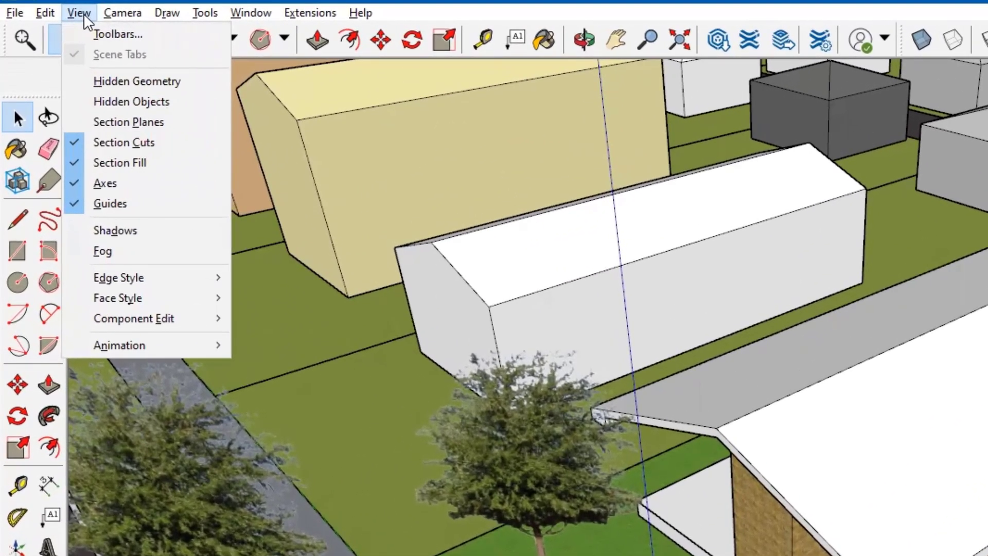
left_click(105, 186)
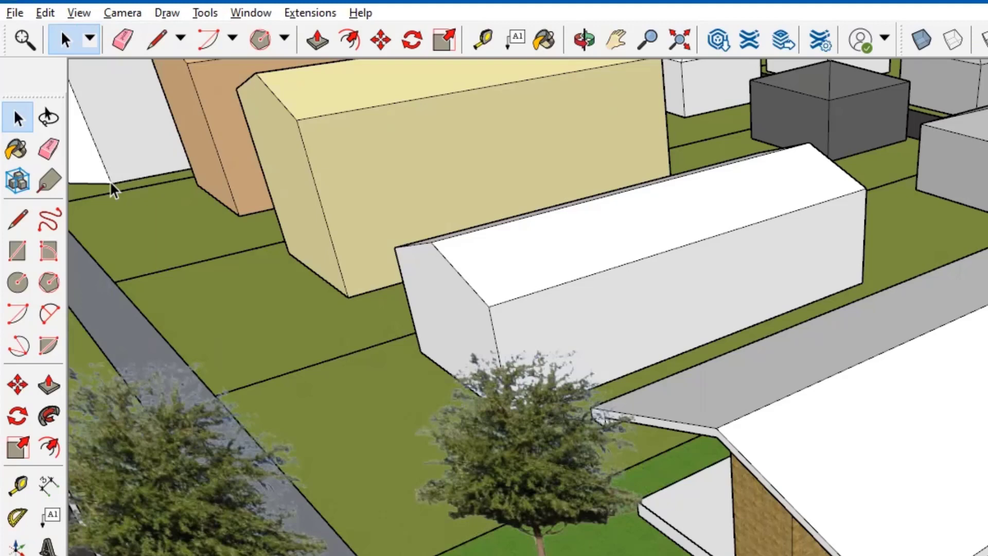
left_click(79, 13)
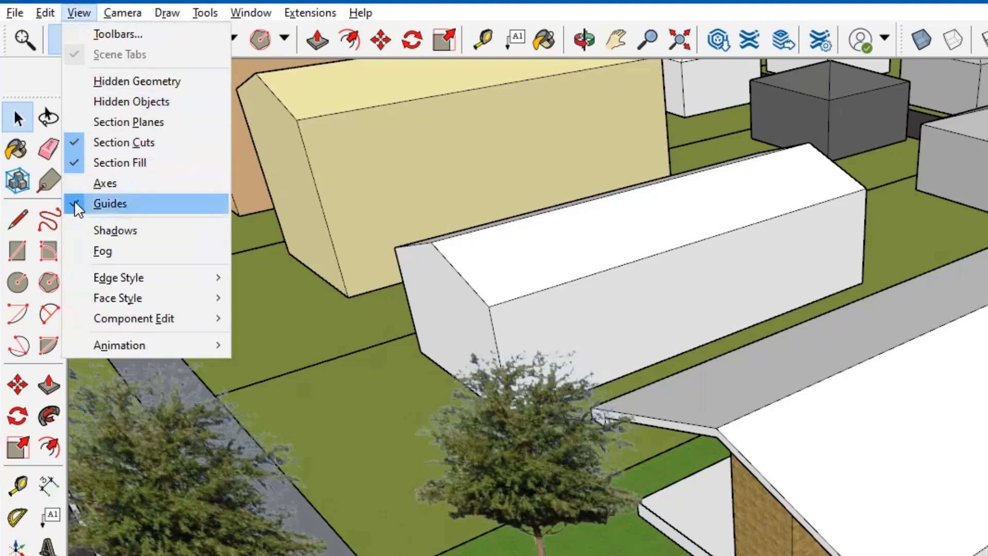
left_click(110, 204)
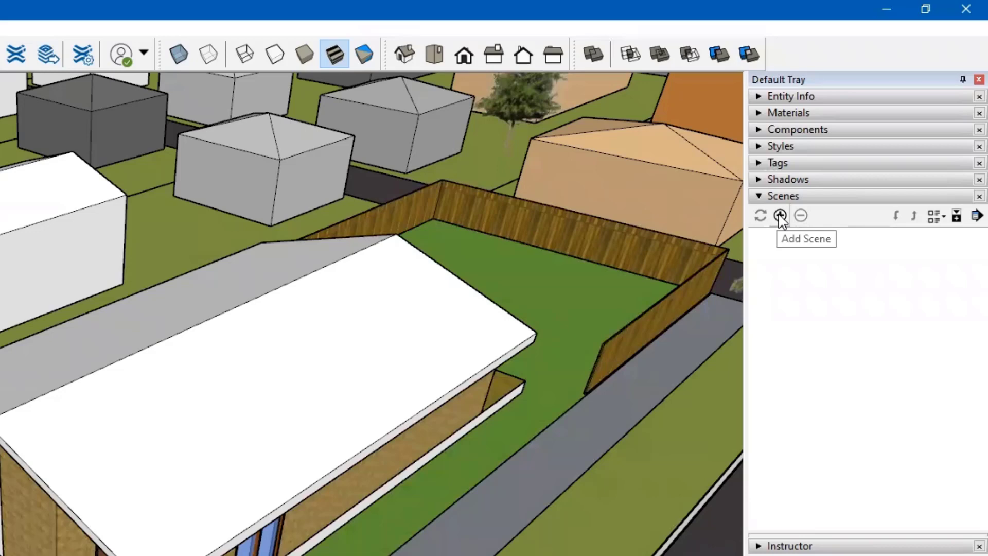
- Add a scene of the current view, saving the style changes as a new style, and rename it Bird's Eye View
left_click(780, 216)
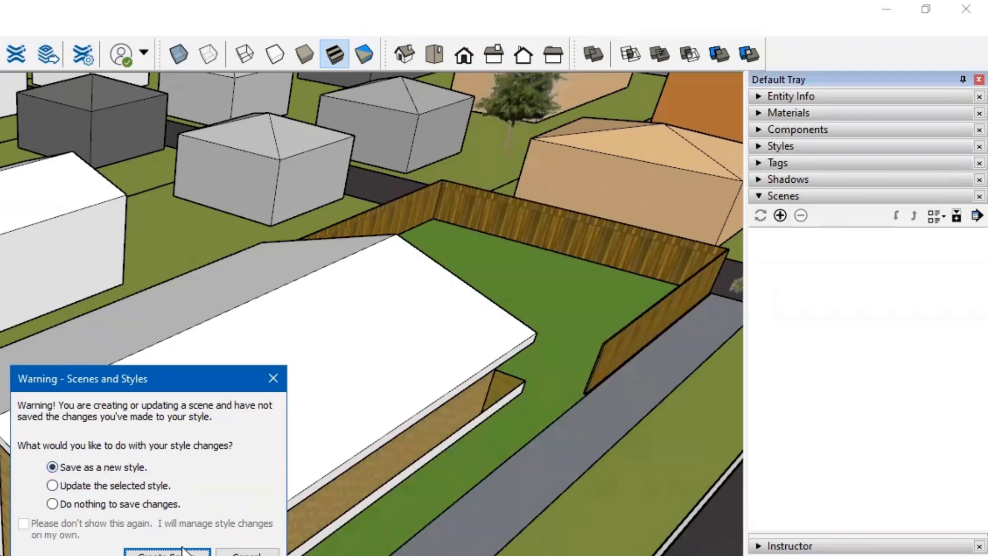
left_click(167, 554)
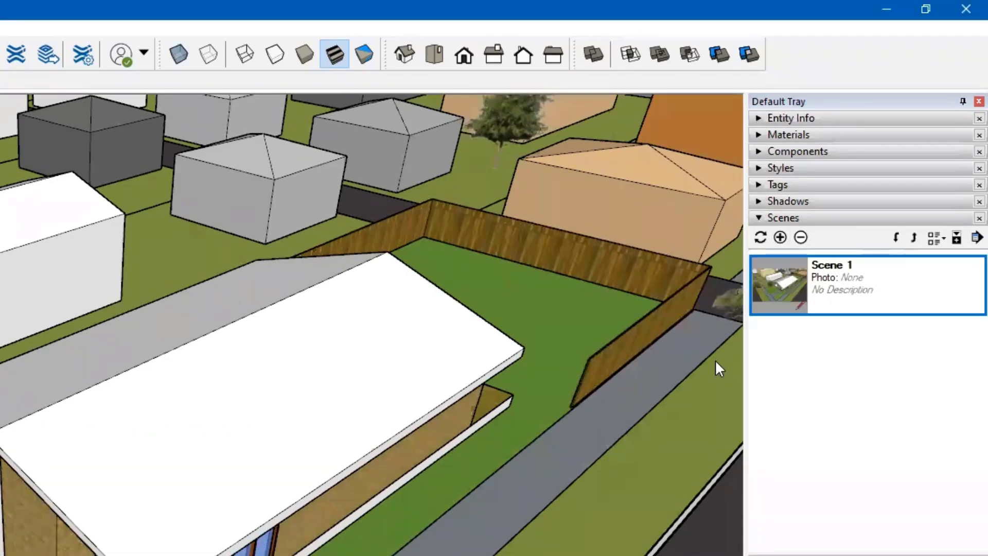
right_click(839, 265)
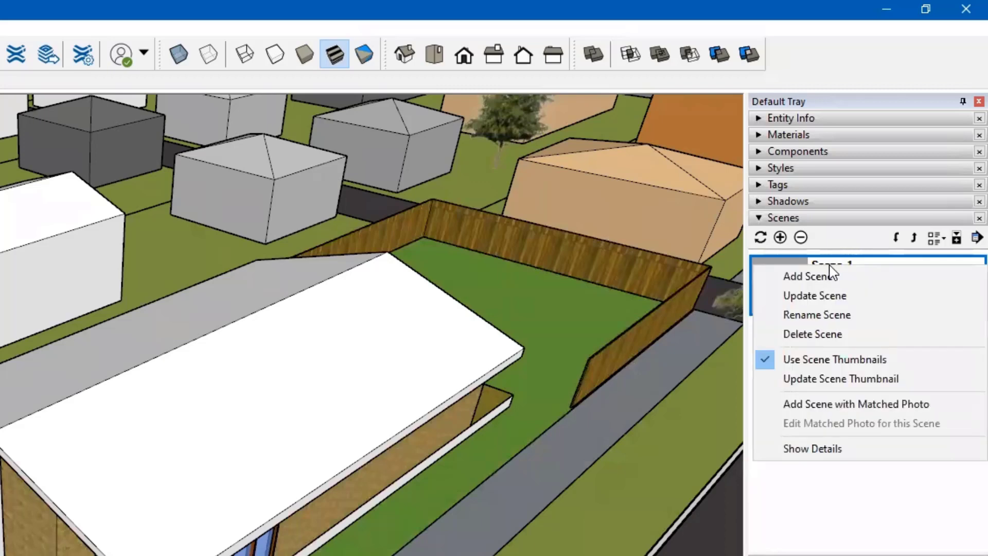
left_click(831, 315)
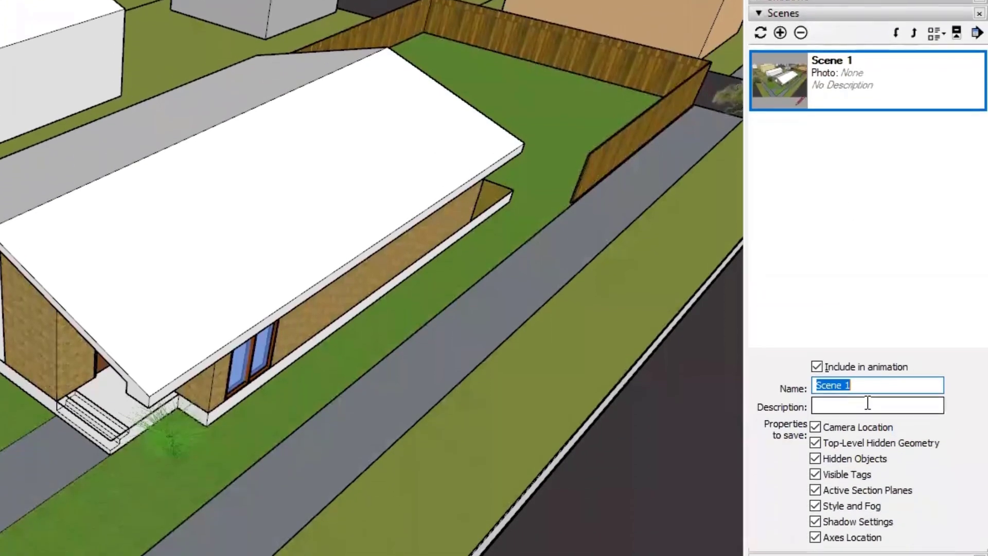
left_click(868, 401)
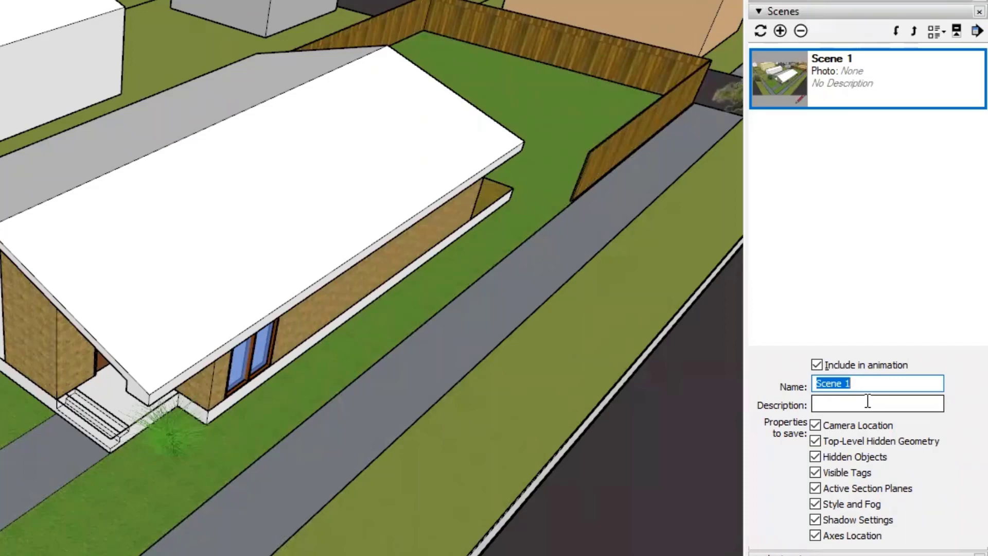
type("Birs")
key("BackSpace")
type("d's Eye View")
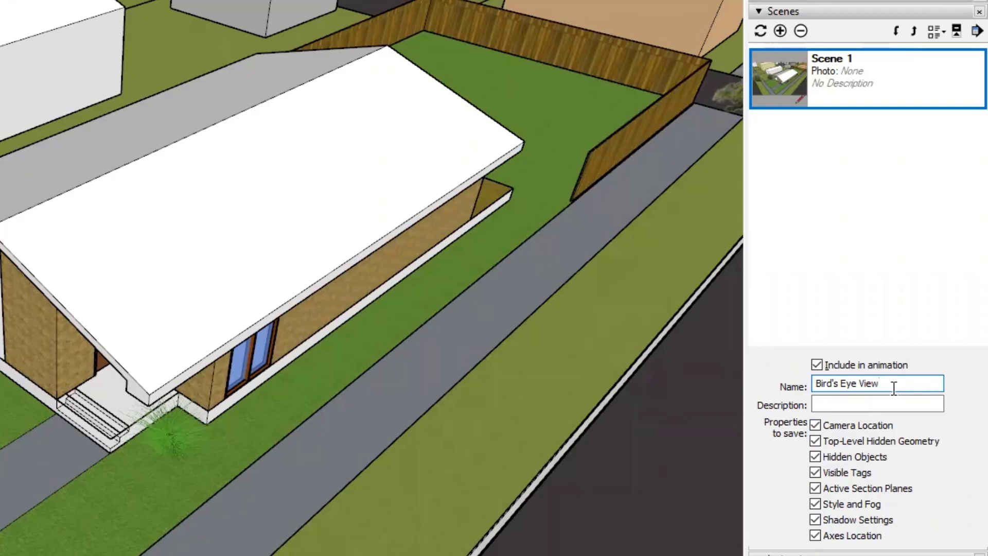
key("Return")
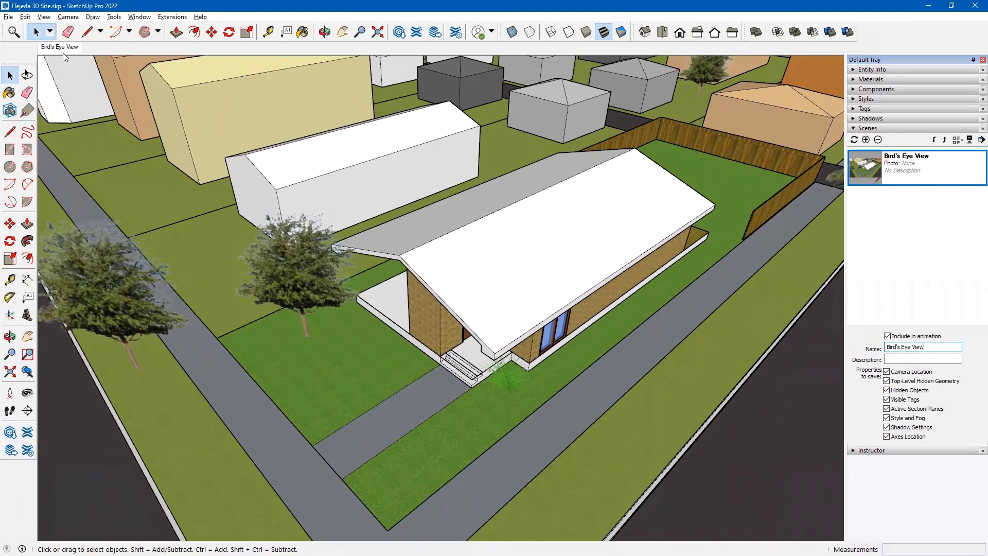
- Try a 35-degree field of view from another angle, and return to the Bird's Eye View scene with Select active
scroll(407, 348, "down", 8)
middle_click_drag(407, 348, 453, 307)
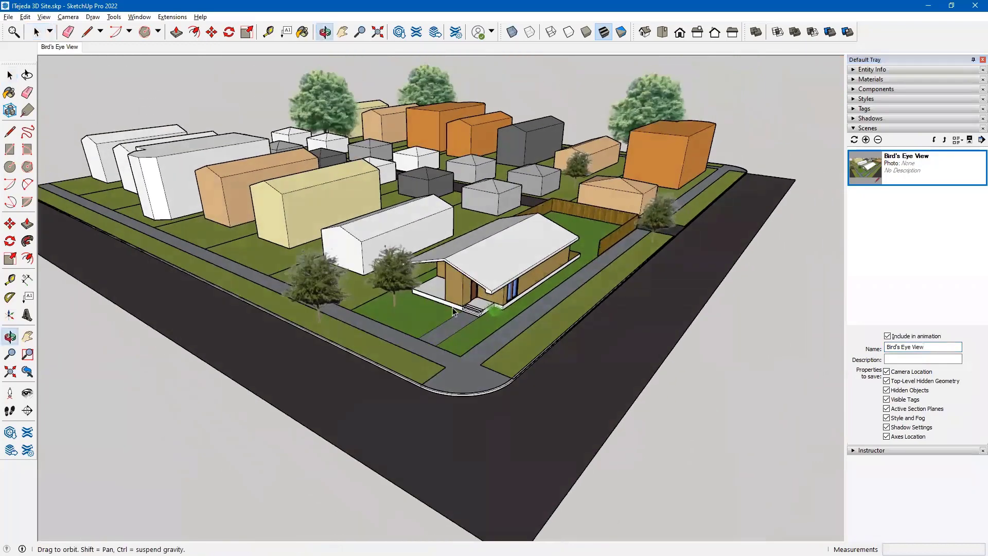
left_click(9, 354)
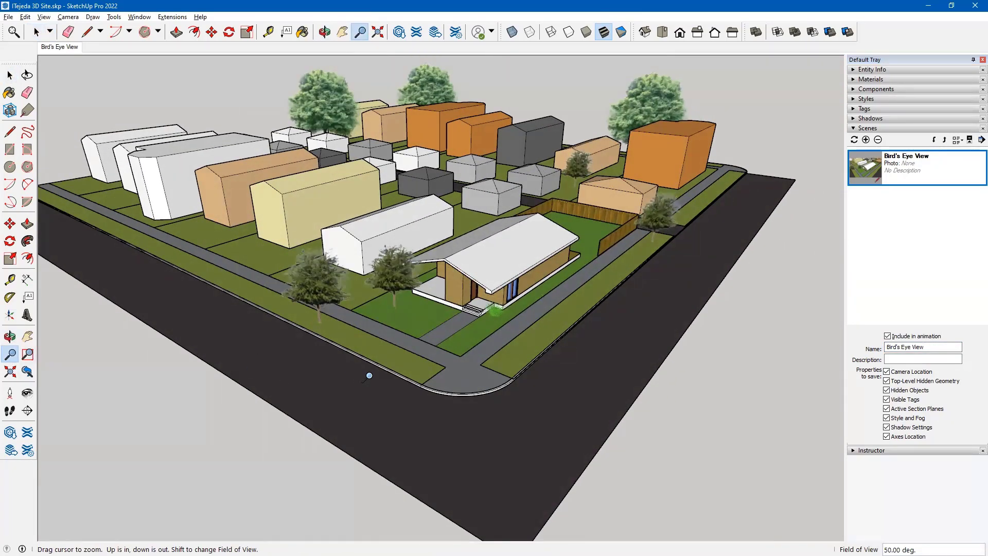
type("25")
key("Return")
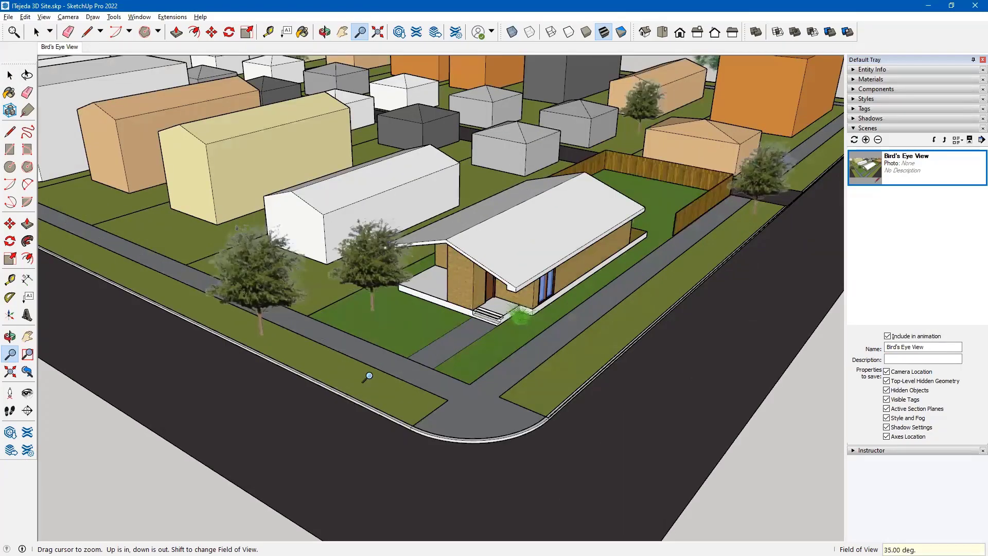
middle_click_drag(568, 318, 532, 333)
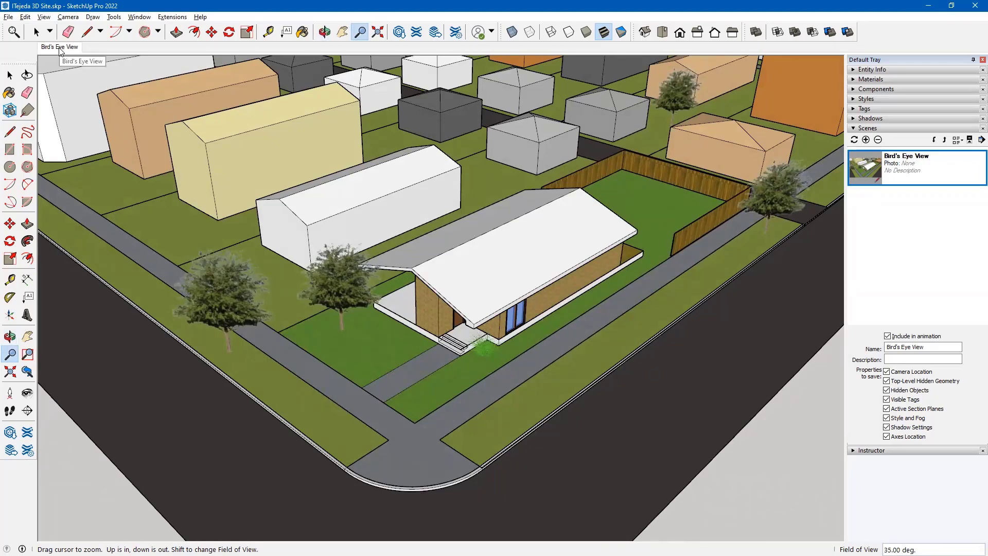
left_click(59, 48)
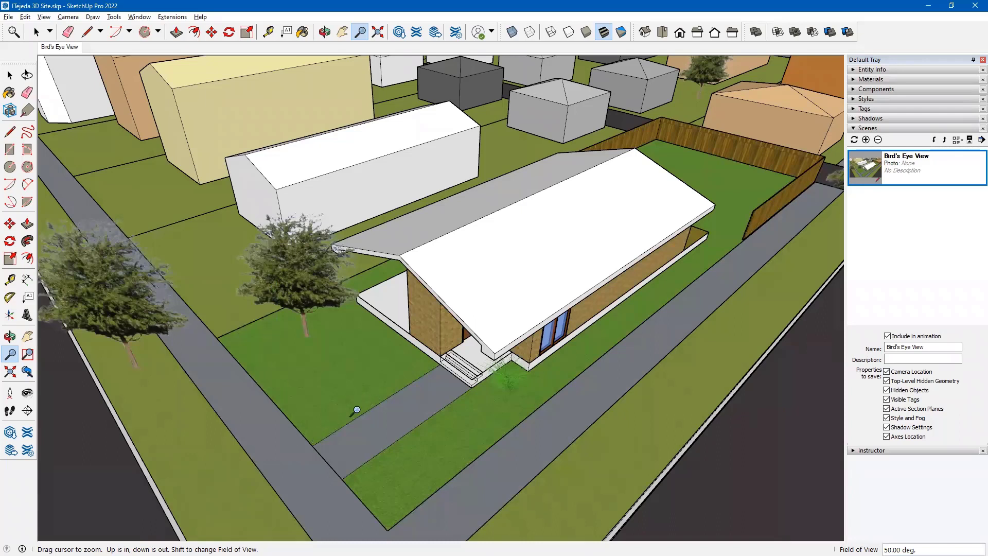
left_click(9, 76)
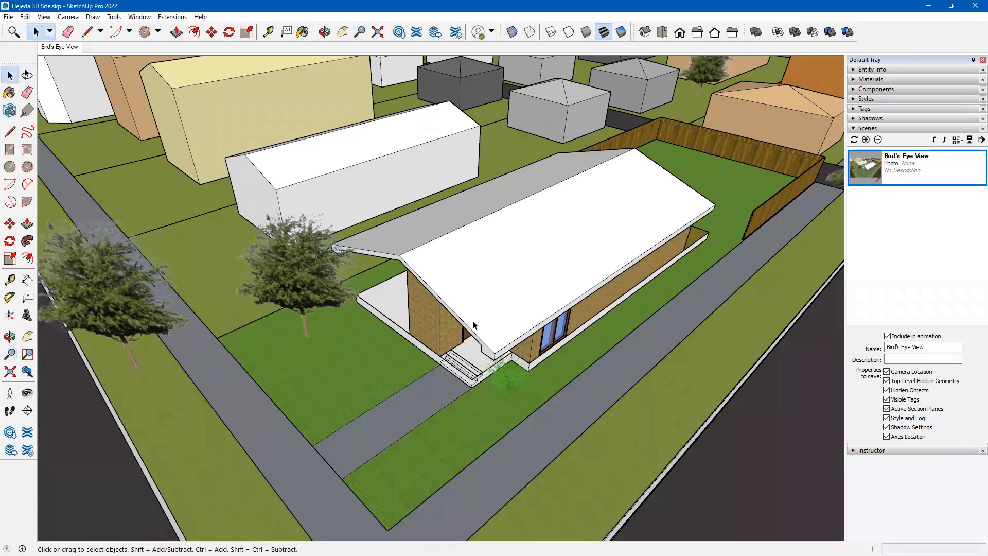
- Examine the house's front entry, long side wall and fenced backyard from lower angles for further scene views
middle_click_drag(475, 384, 523, 260)
scroll(523, 260, "up", 3)
middle_click_drag(532, 304, 566, 294)
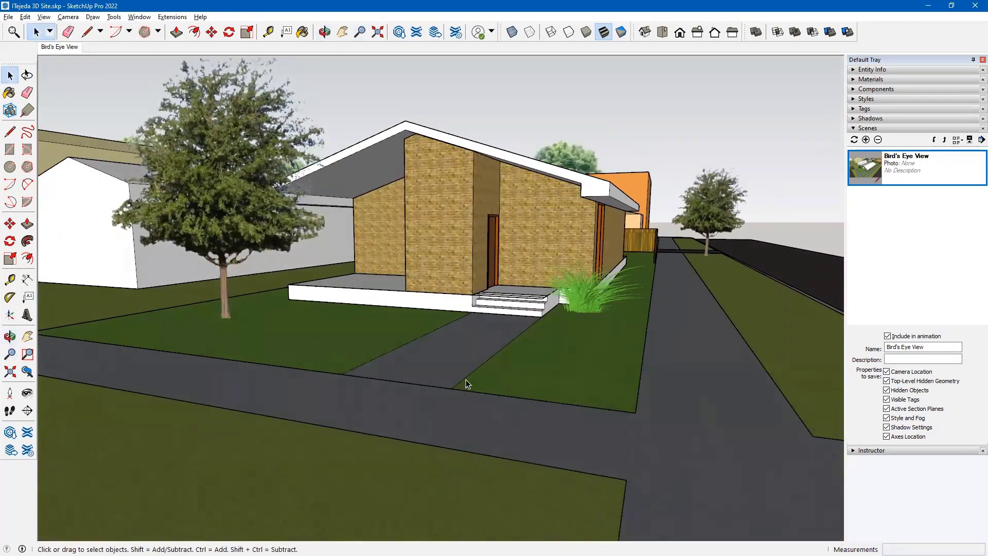
scroll(574, 230, "down", 3)
middle_click_drag(574, 230, 684, 294)
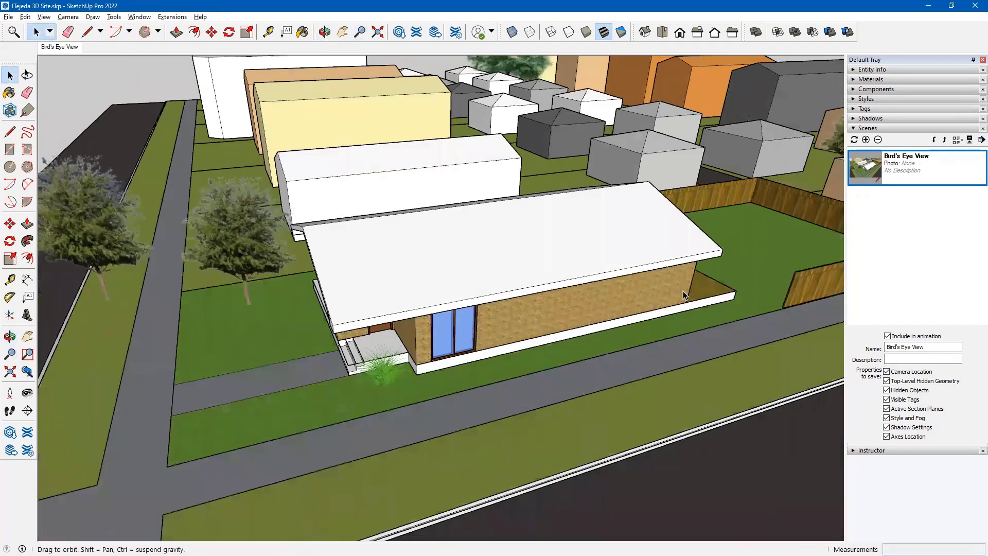
middle_click_drag(736, 268, 322, 410)
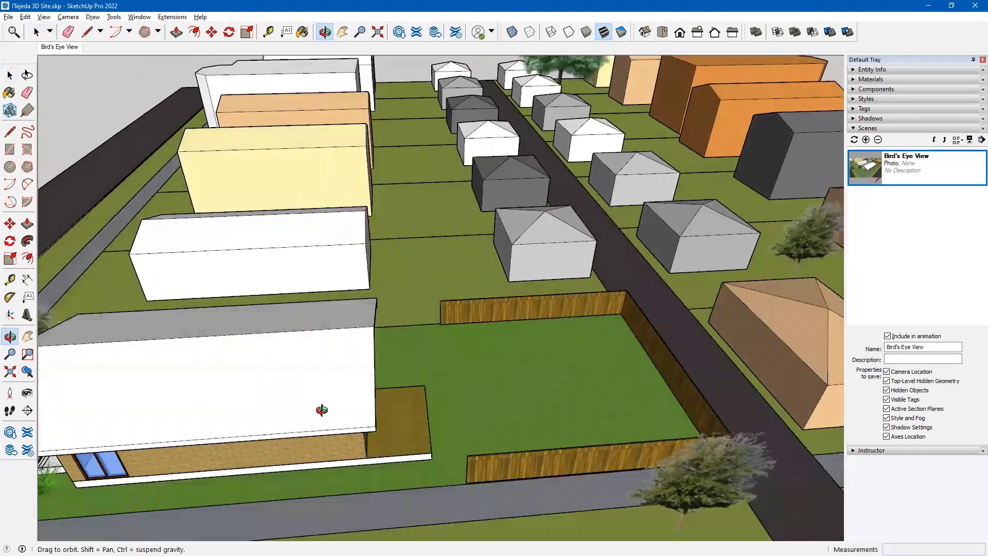
scroll(221, 363, "down", 3)
middle_click_drag(221, 363, 420, 326)
scroll(292, 356, "up", 6)
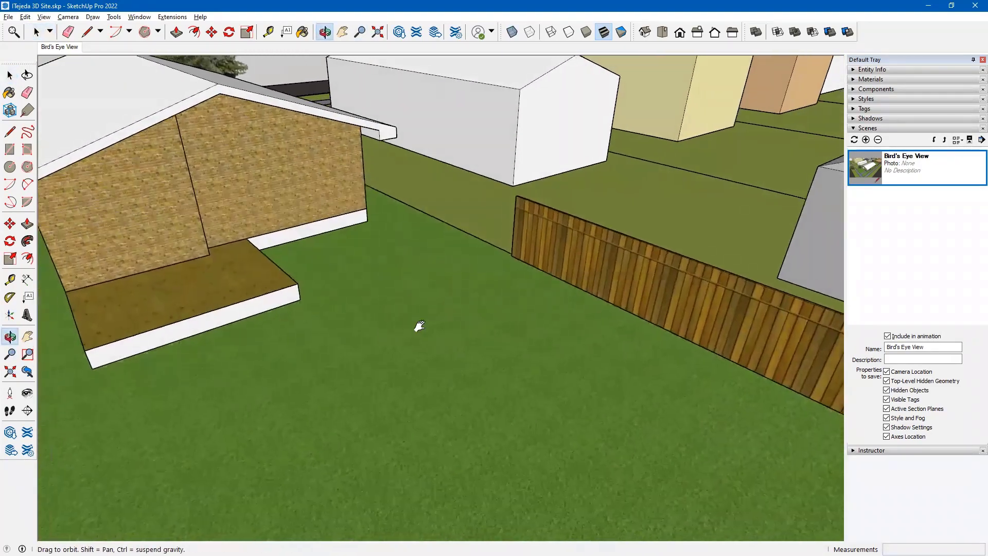
scroll(434, 342, "down", 3)
scroll(435, 330, "up", 3)
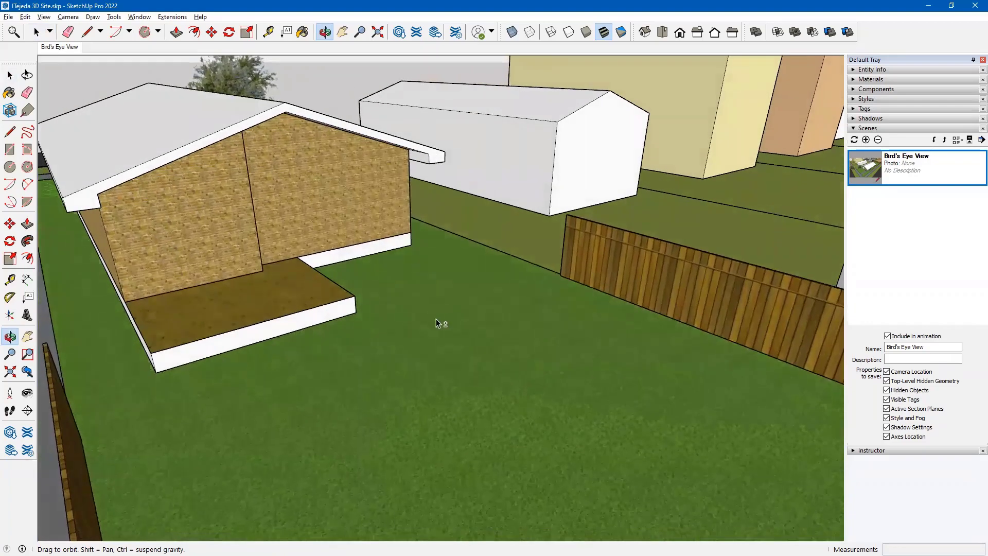
scroll(360, 352, "down", 2)
middle_click_drag(359, 353, 316, 290)
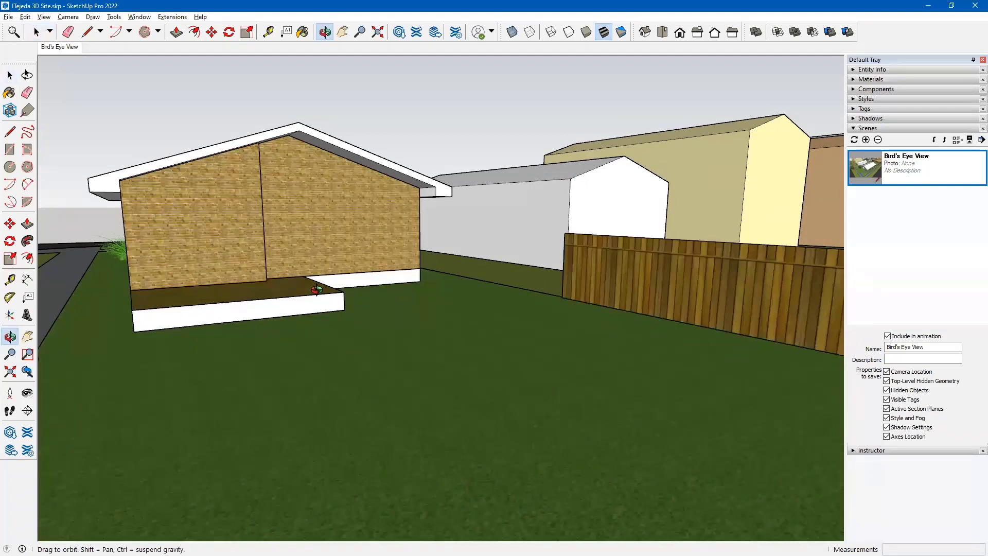
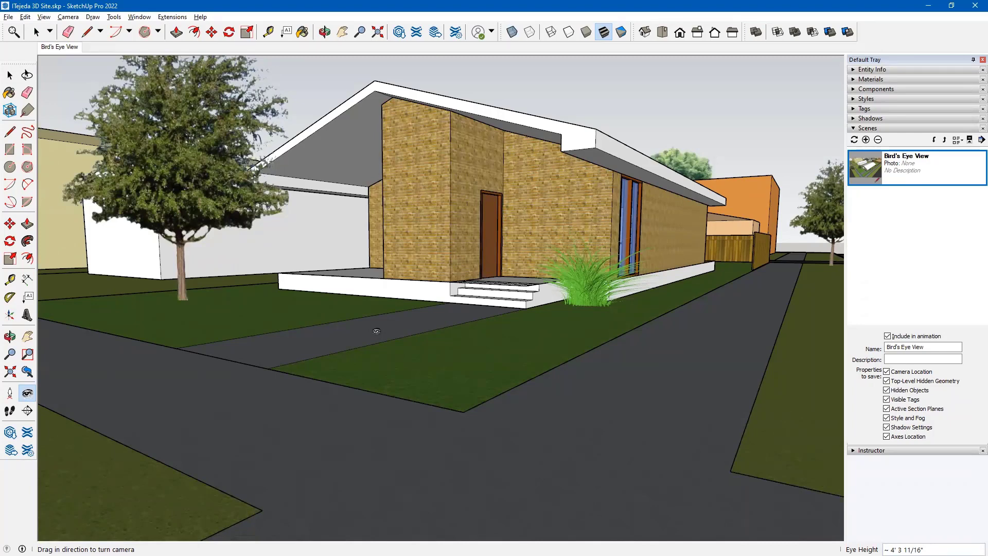
- Set the camera's eye height to 5' 6" and look around the house front from the street corner
type("5'6")
key("Return")
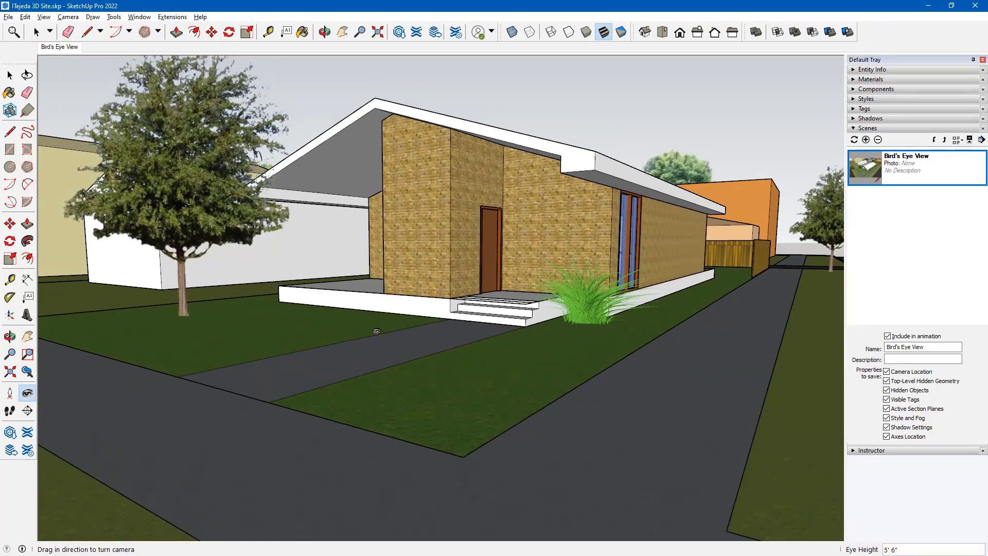
left_click(432, 212)
left_click_drag(439, 223, 561, 204)
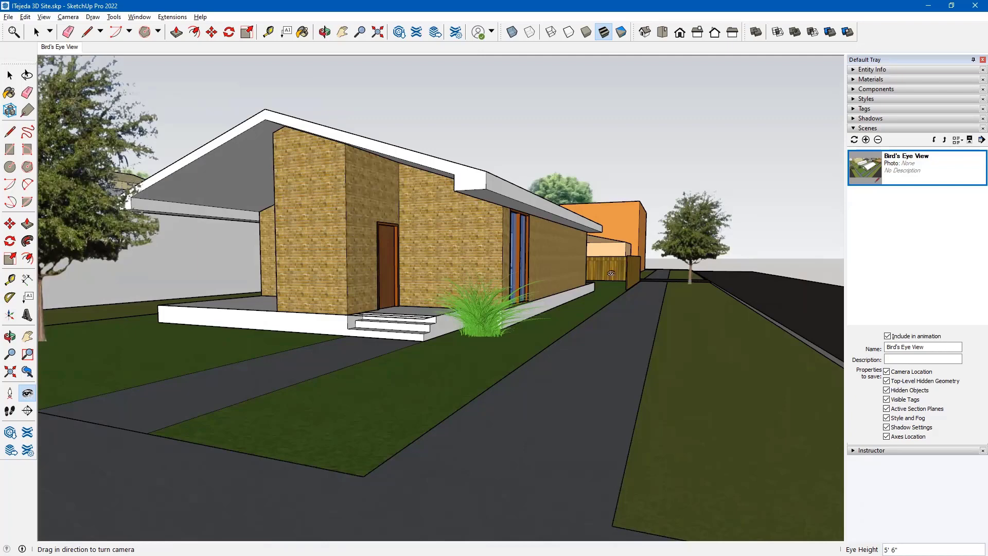
left_click_drag(548, 252, 363, 235)
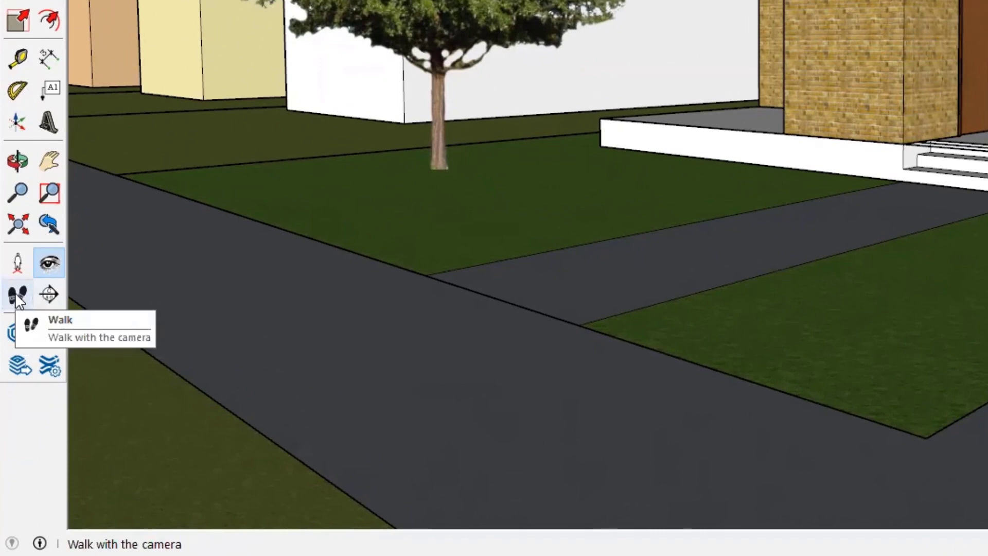
- Walk the camera closer to the house's front entry
left_click(17, 296)
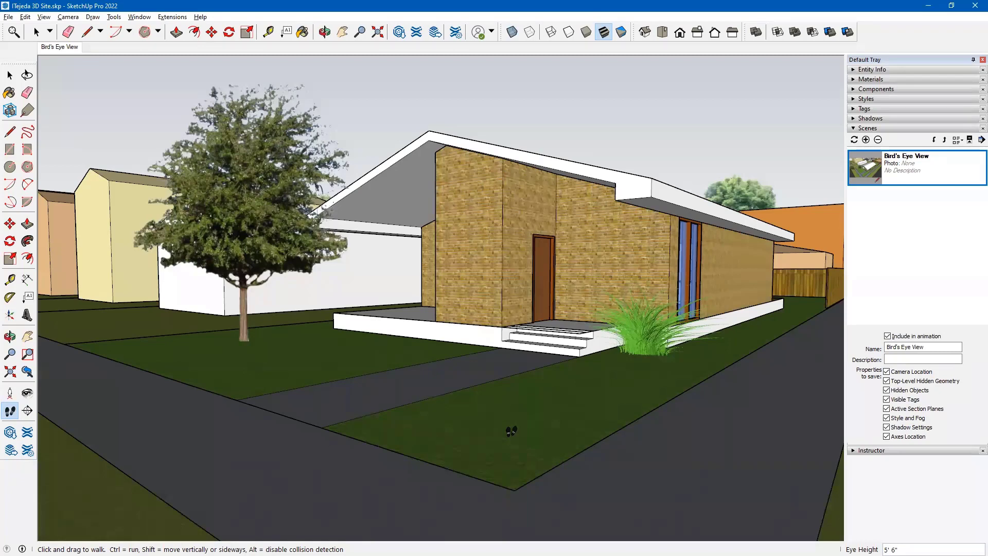
left_click_drag(511, 431, 513, 428)
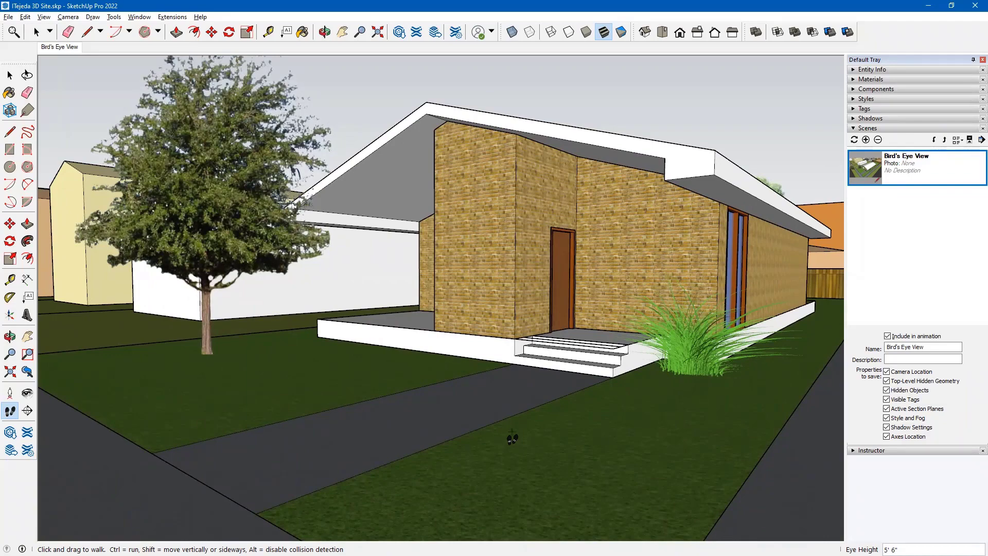
- Walk the camera back to the street corner and adjust the view to frame the house front, tree and side wall
left_click_drag(512, 439, 519, 451)
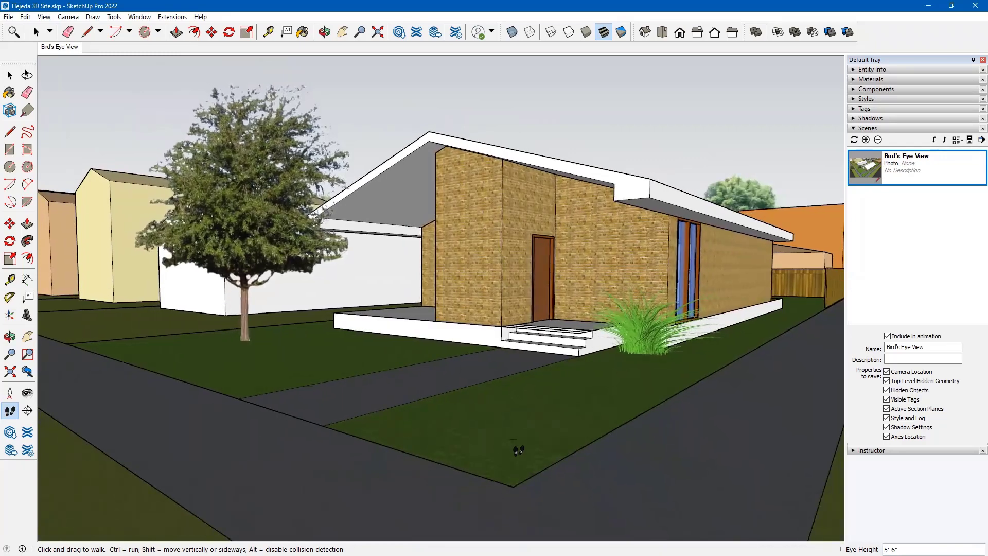
left_click(28, 394)
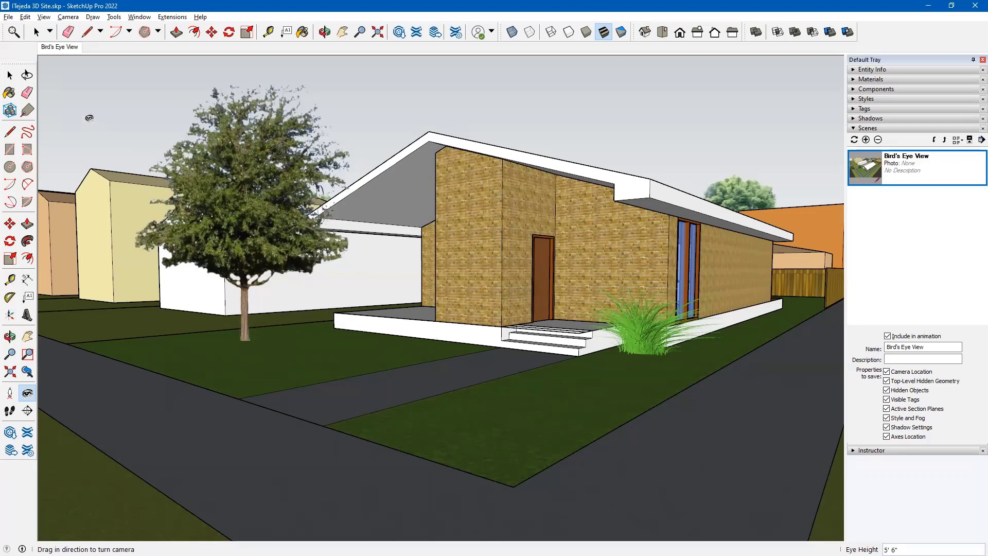
left_click(10, 75)
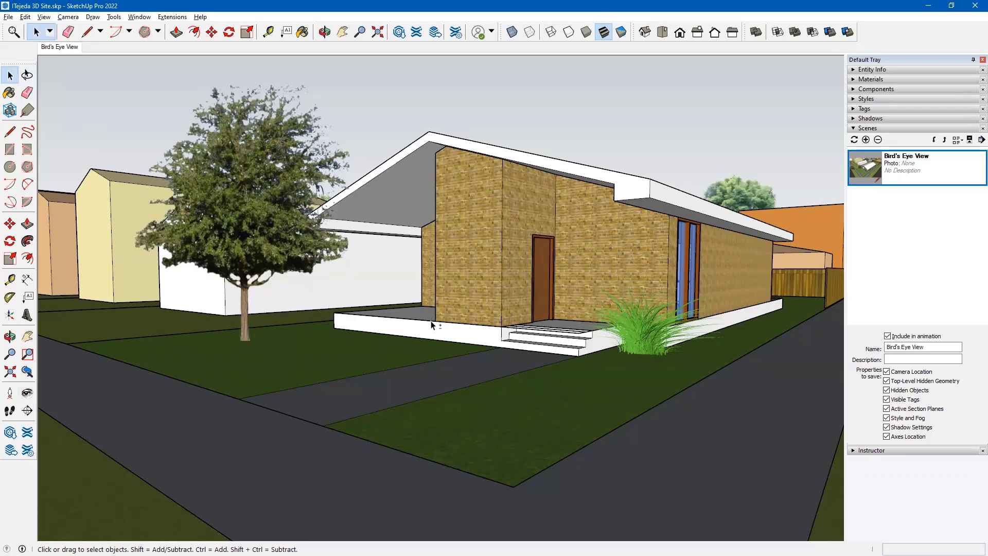
middle_click_drag(431, 325, 450, 323)
key("space")
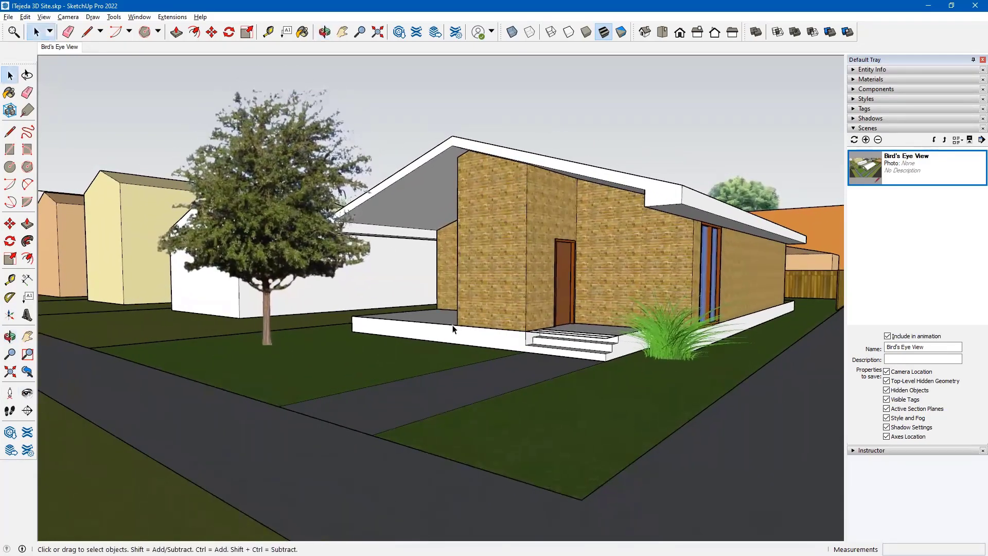
- Set the camera's eye height to 5' 6" for the adjusted street-corner view
left_click(27, 394)
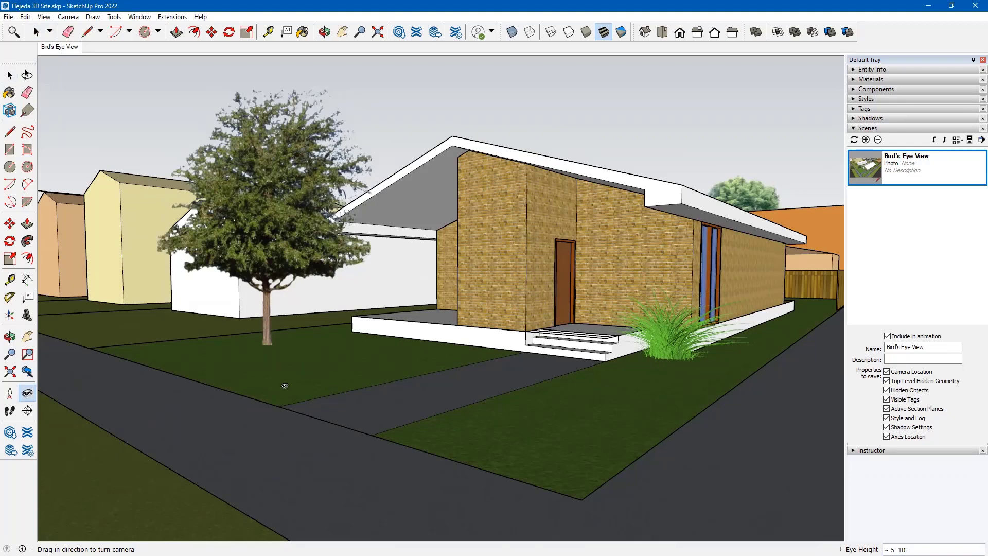
type("5' 6")
key("Return")
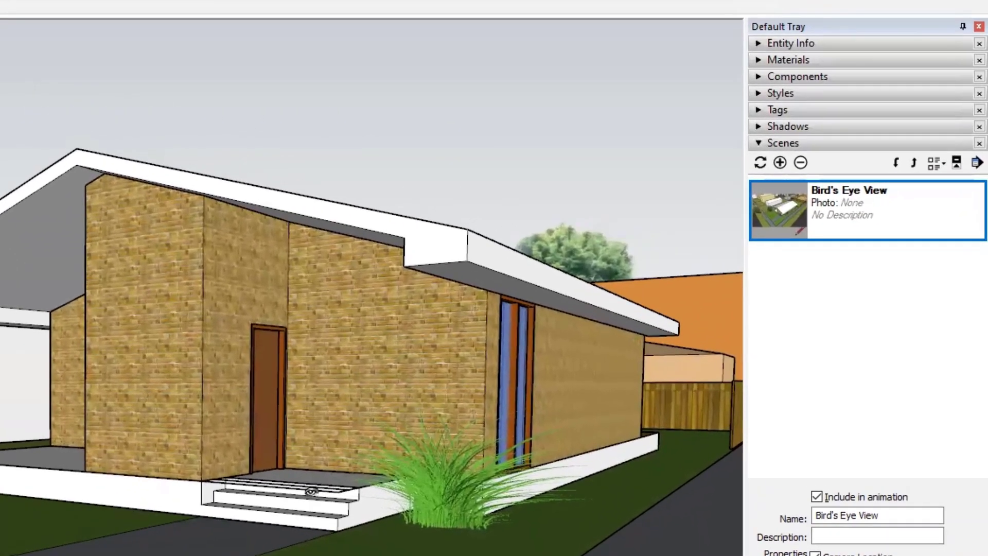
- Hide the 01 HEAVY, 02 MEDIUM, 03 LIGHT, 04 LIGHTER, 05 HALFTONE, APLAN and AWALLS tags
left_click(761, 114)
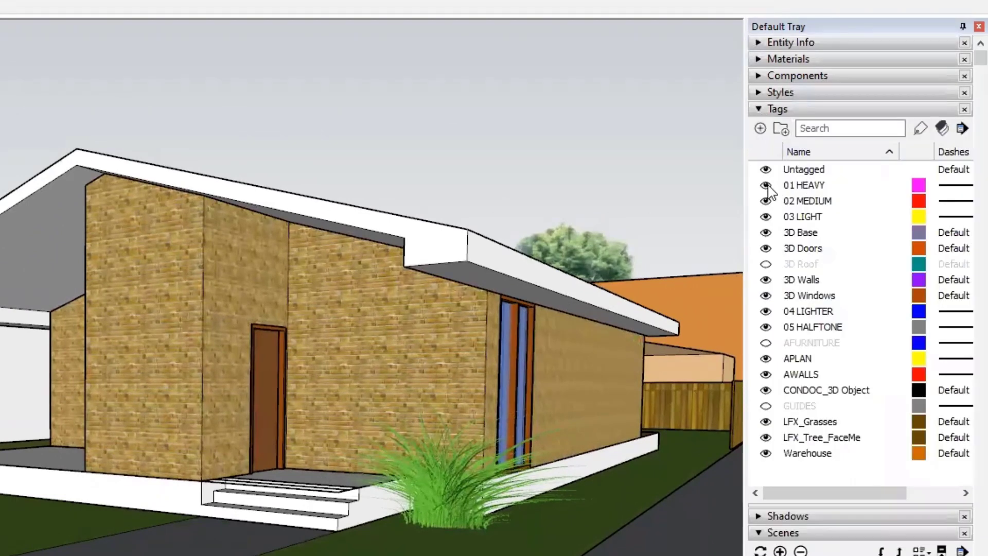
left_click(766, 186)
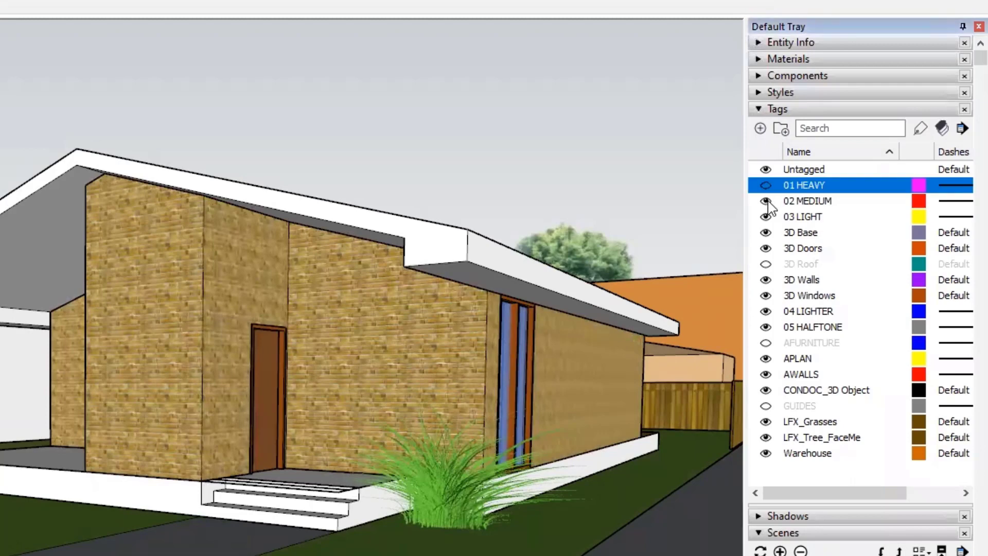
left_click(766, 201)
left_click(766, 217)
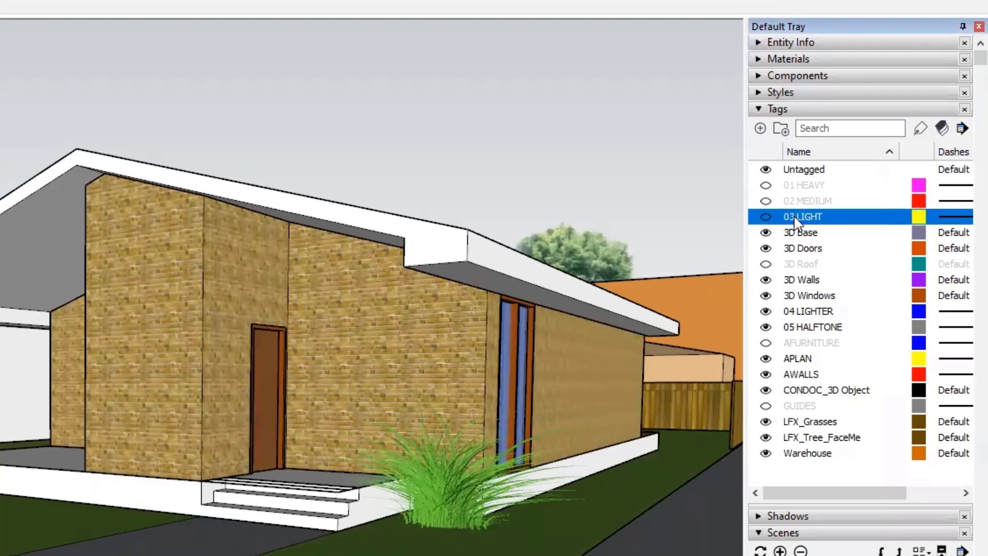
left_click(766, 311)
left_click(767, 329)
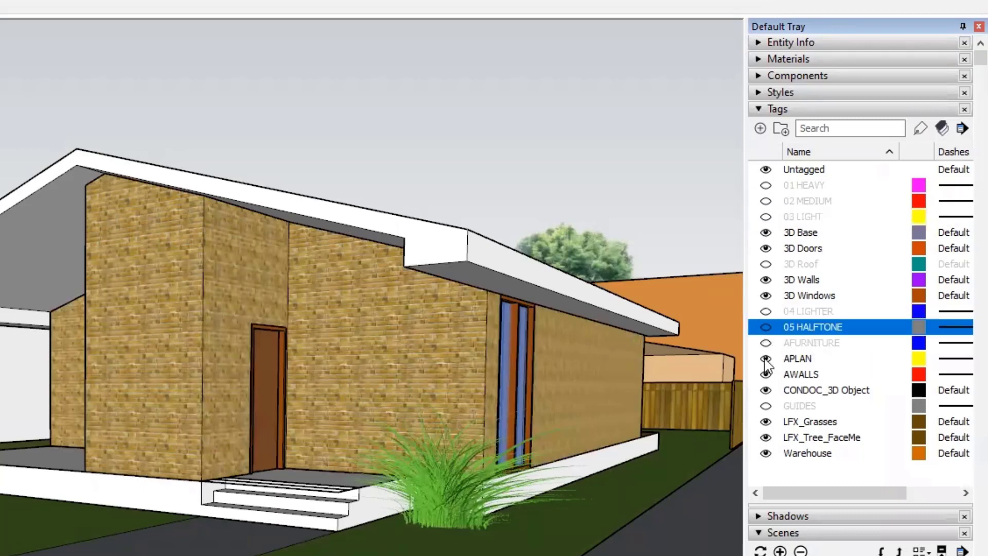
left_click(766, 359)
left_click(766, 374)
- Try hiding the CONDOC_3D Object, LFX_Grasses and LFX_Tree_FaceMe tags, and make all three visible again
left_click(766, 390)
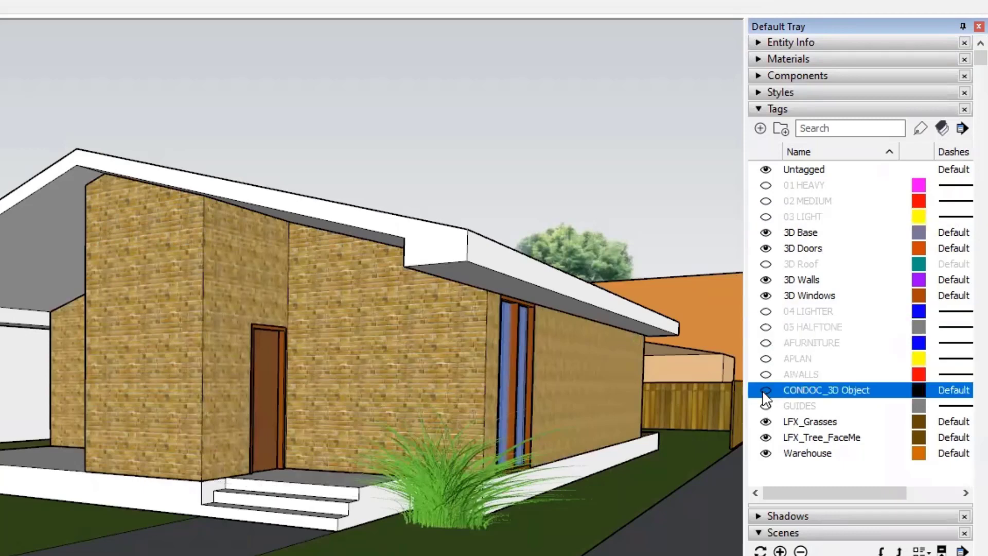
left_click(766, 421)
left_click(766, 437)
left_click(766, 438)
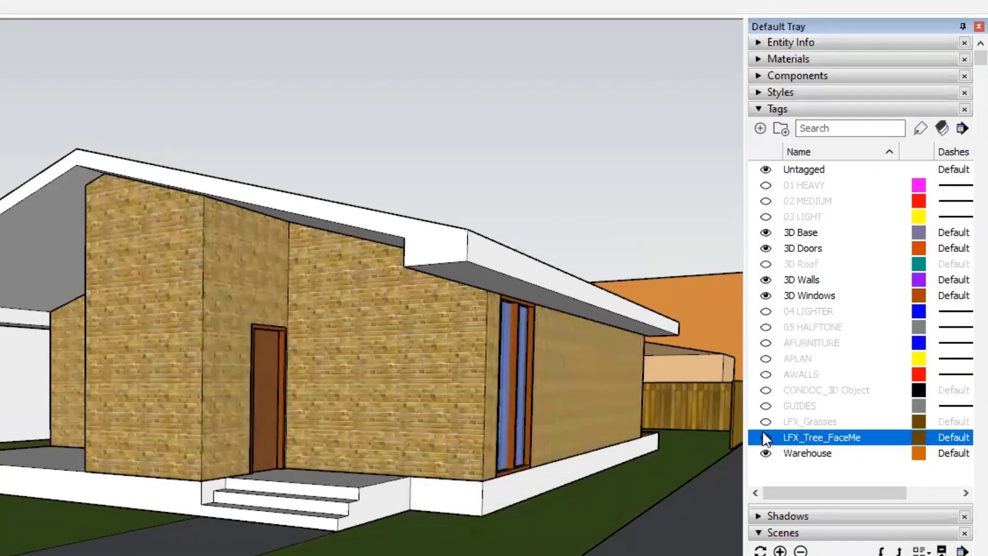
left_click(766, 422)
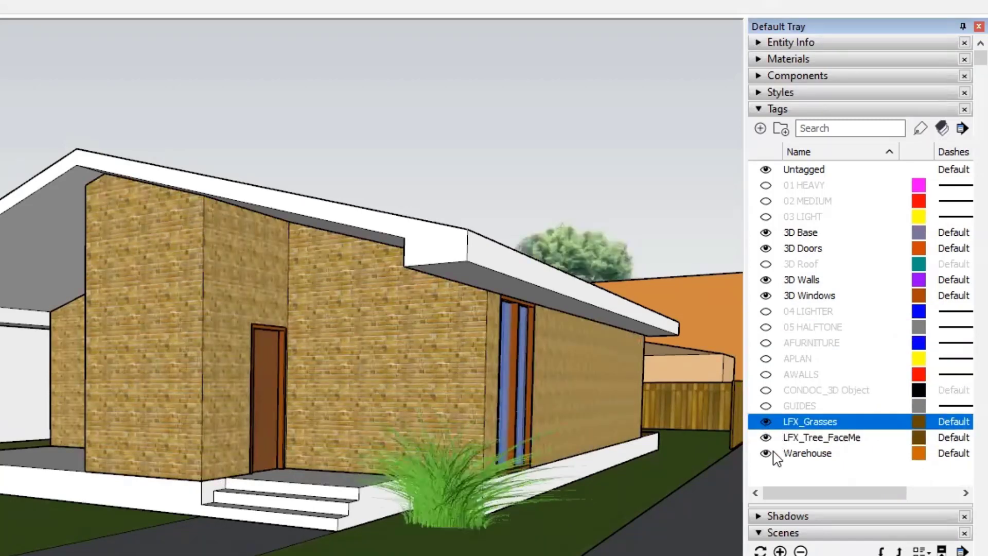
left_click(766, 406)
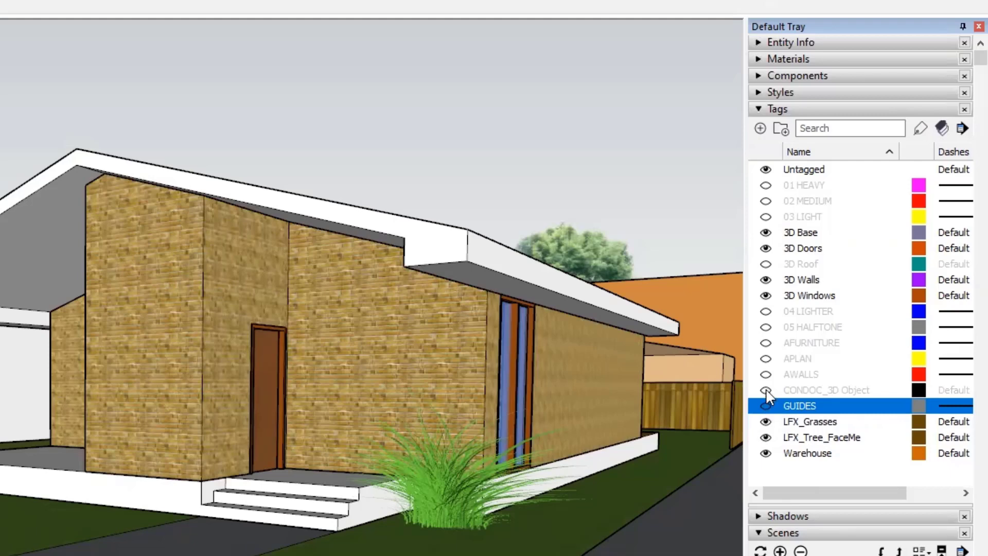
left_click(767, 390)
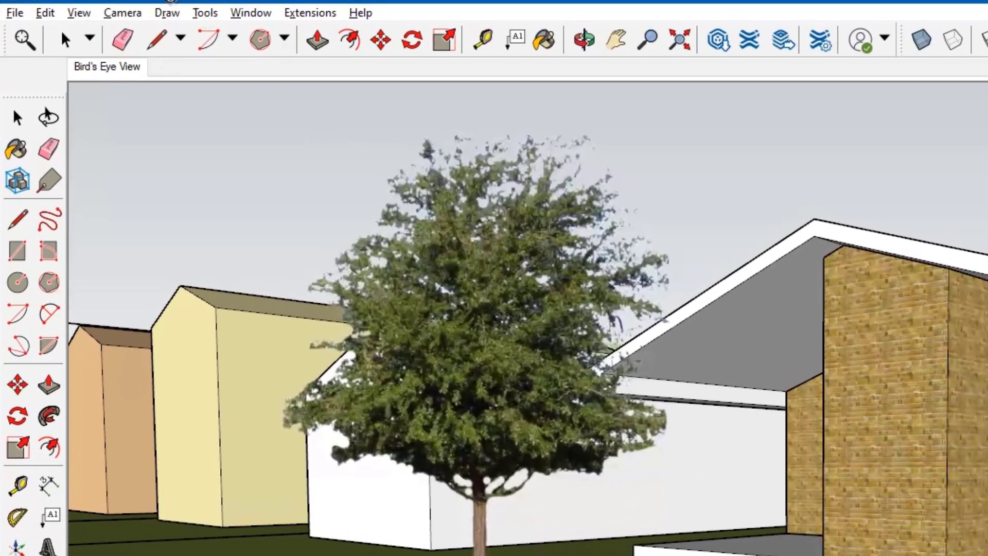
- Turn on shadows for the model and open the shadow settings
left_click(78, 12)
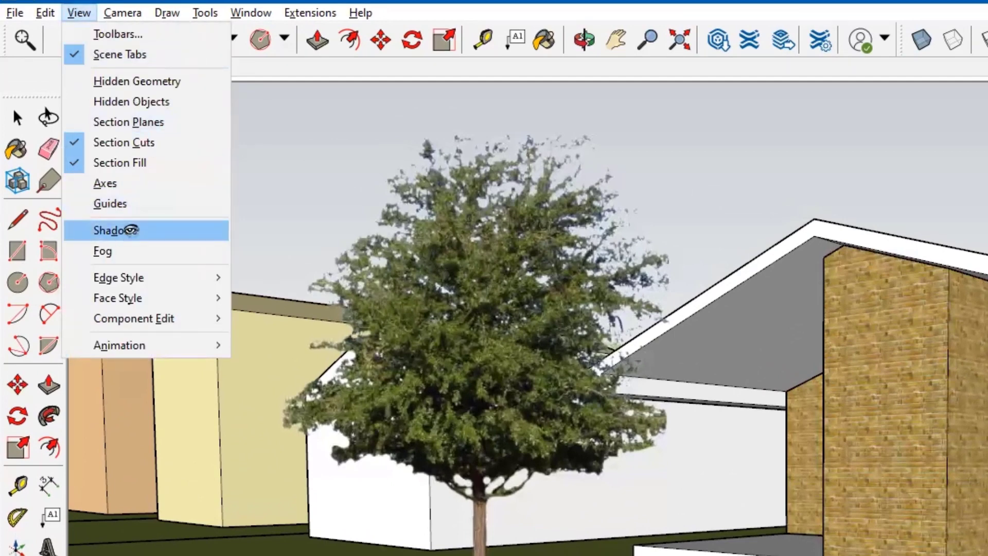
left_click(116, 230)
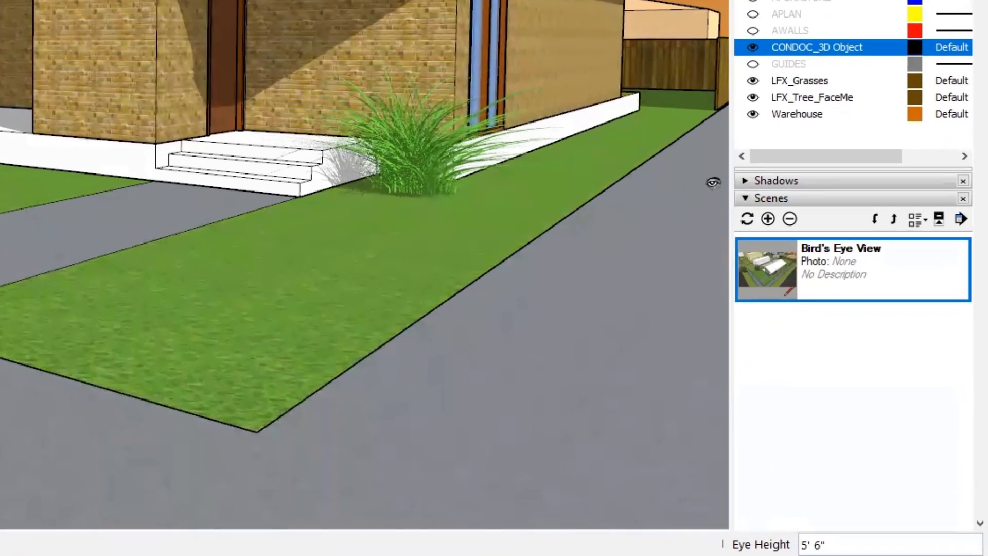
left_click(746, 180)
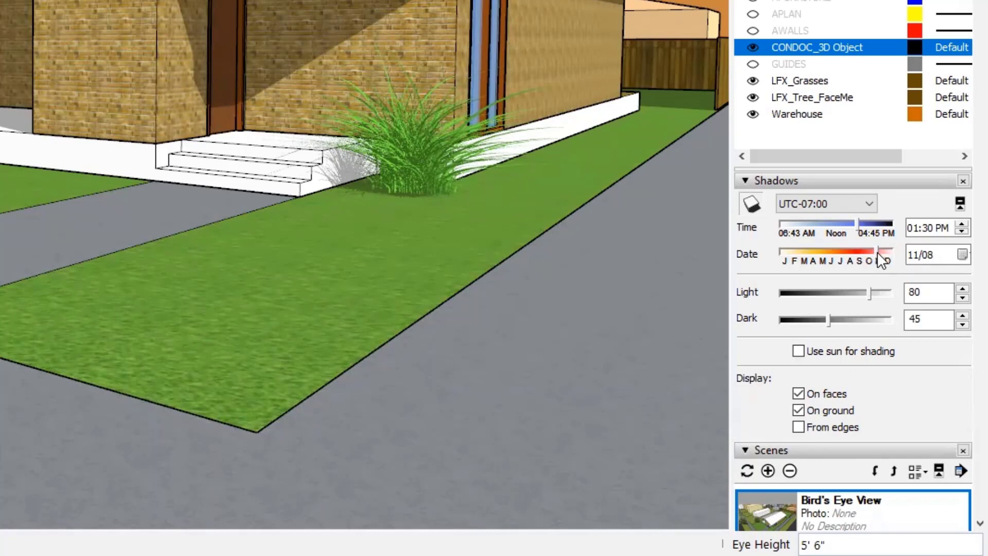
- Set the shadow date to today's date, 07/26, using the calendar
left_click(962, 255)
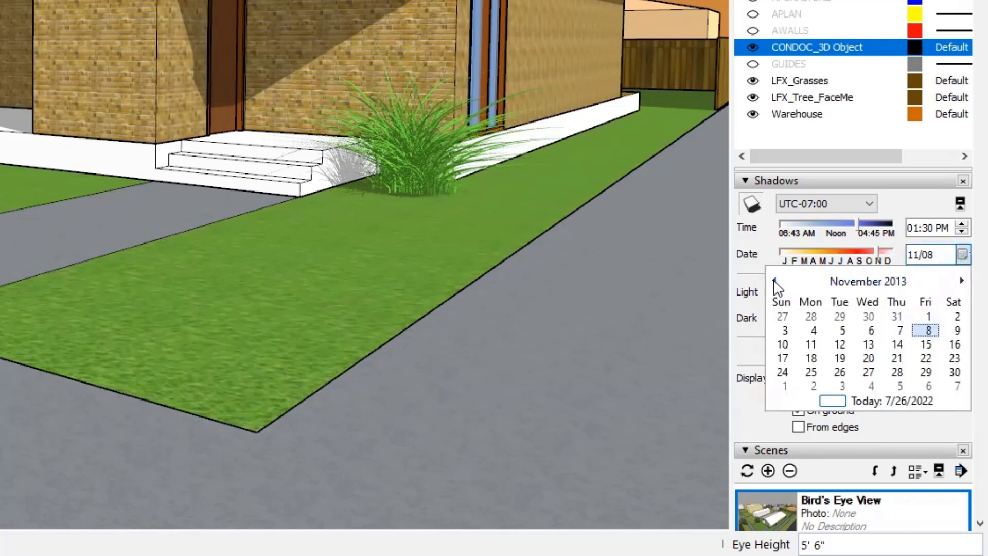
left_click(775, 281)
left_click(775, 281)
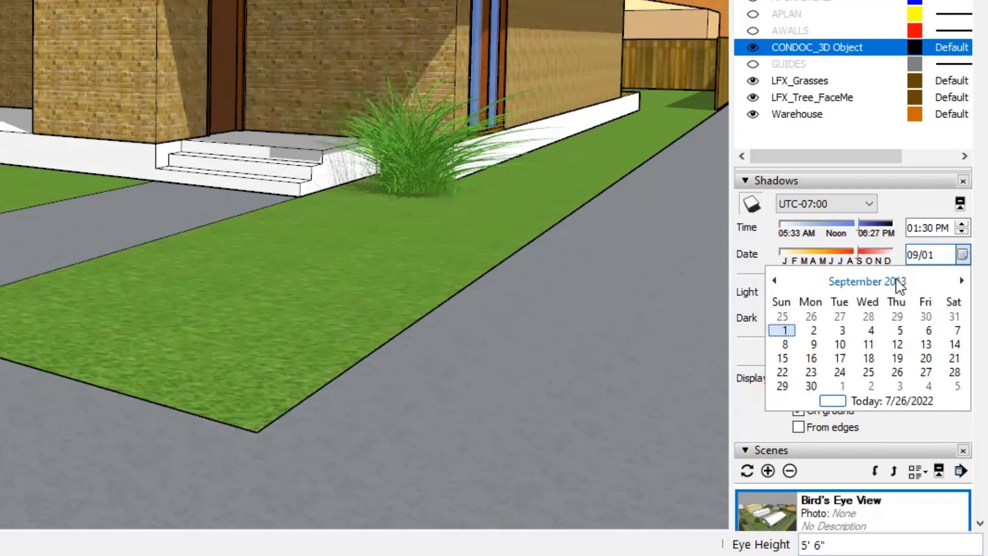
left_click(896, 402)
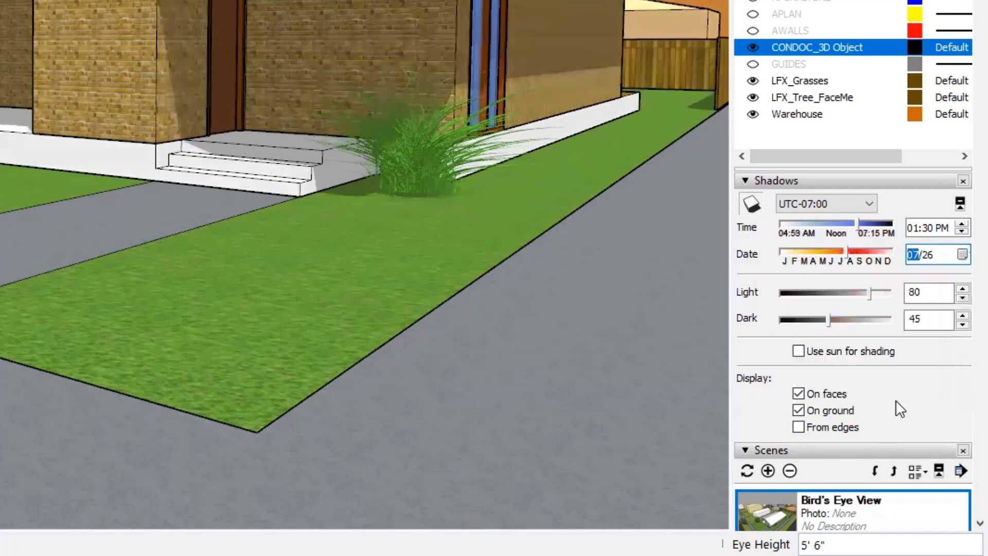
- Set the shadow date to 06/21 using the calendar
left_click(962, 255)
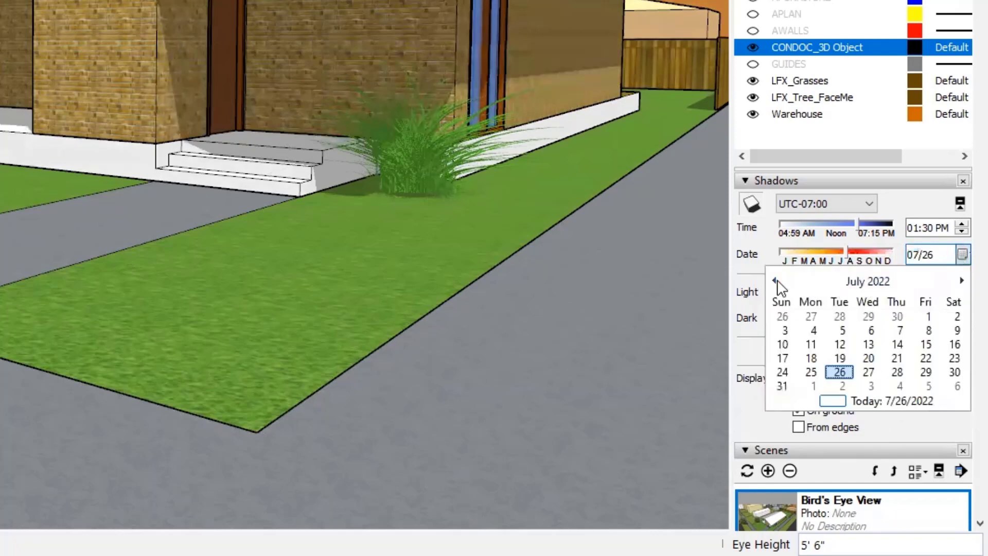
left_click(776, 281)
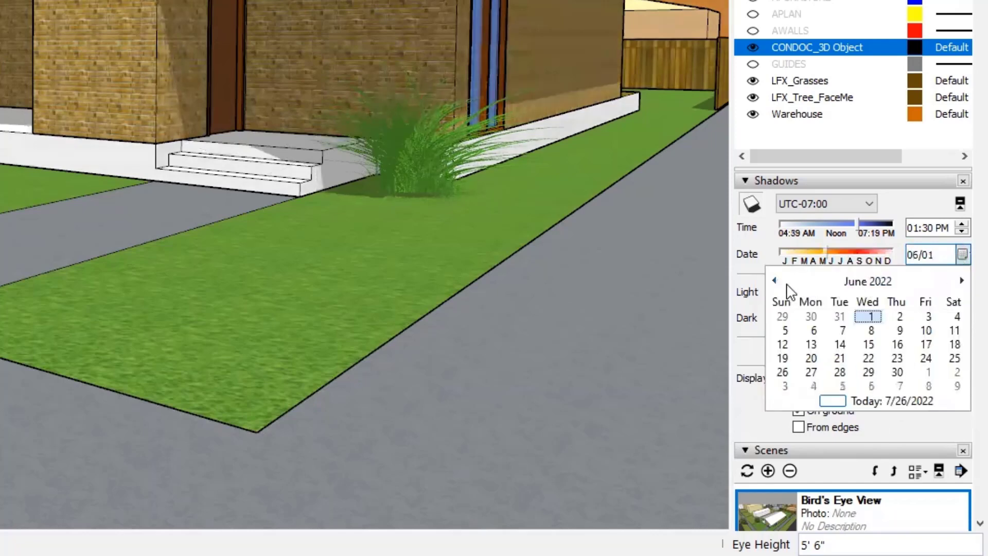
left_click(811, 359)
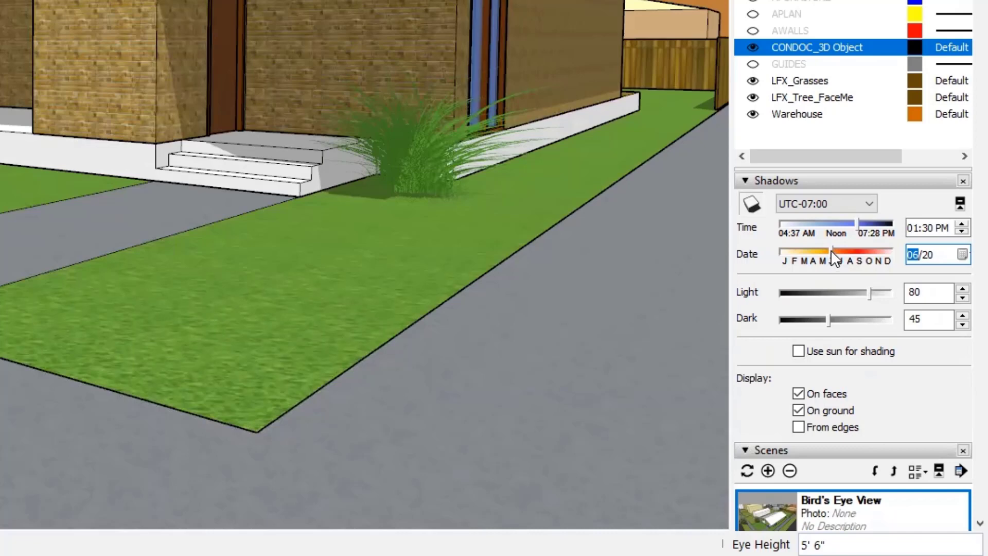
mouse_move(833, 252)
left_mouse_down()
mouse_move(824, 252)
mouse_move(833, 255)
left_mouse_up()
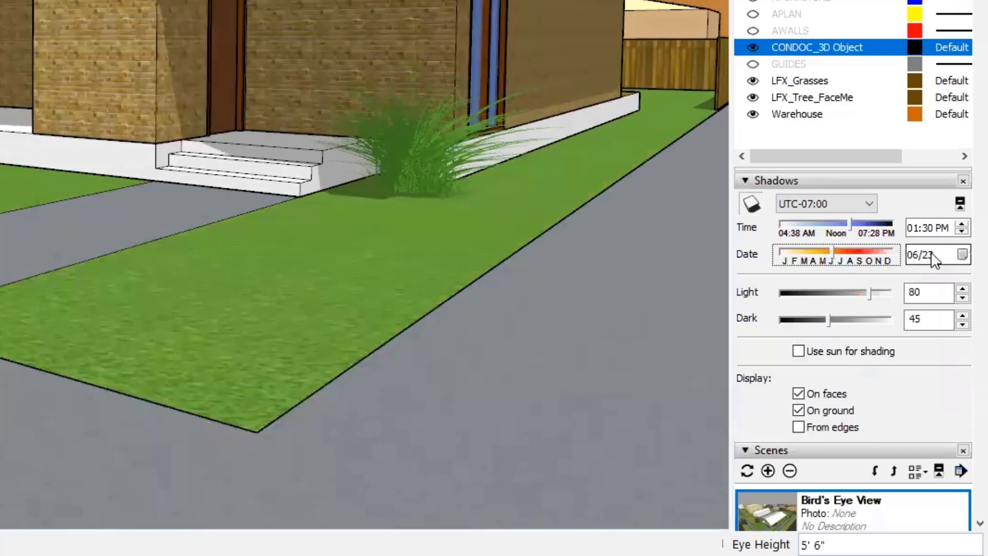
left_click(962, 255)
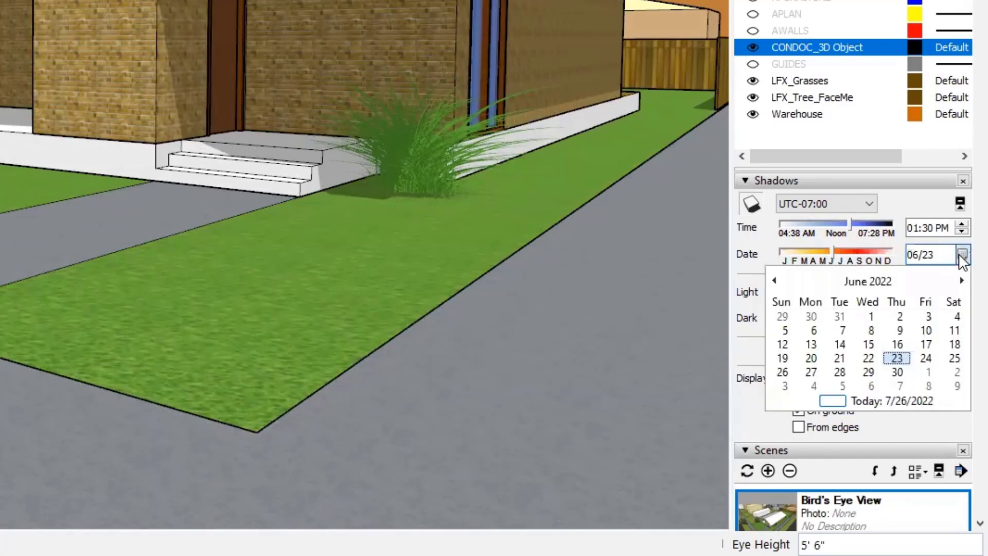
left_click(844, 359)
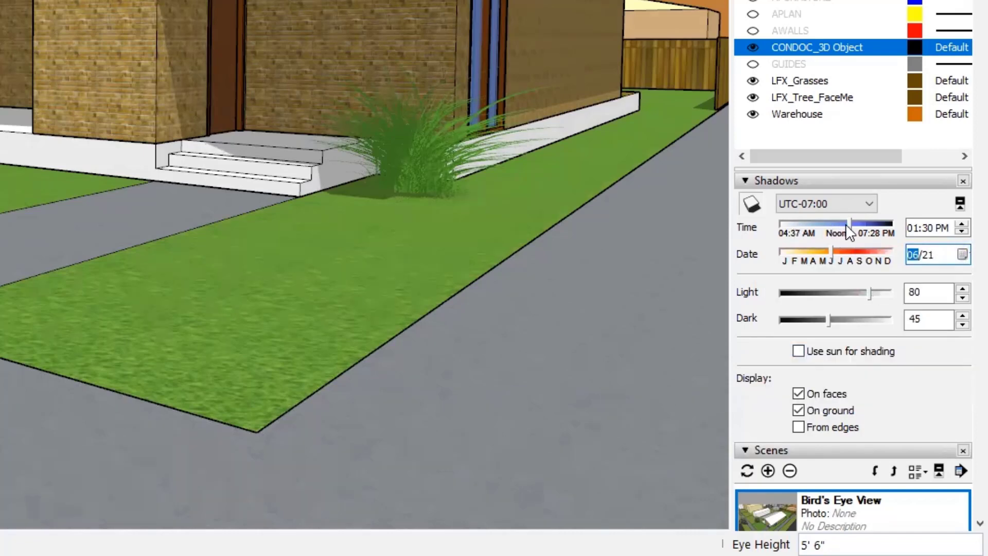
- Try early-morning shadows at 06:25 AM on the house front, and set the shadow time to 04:16 PM
left_click_drag(851, 223, 796, 222)
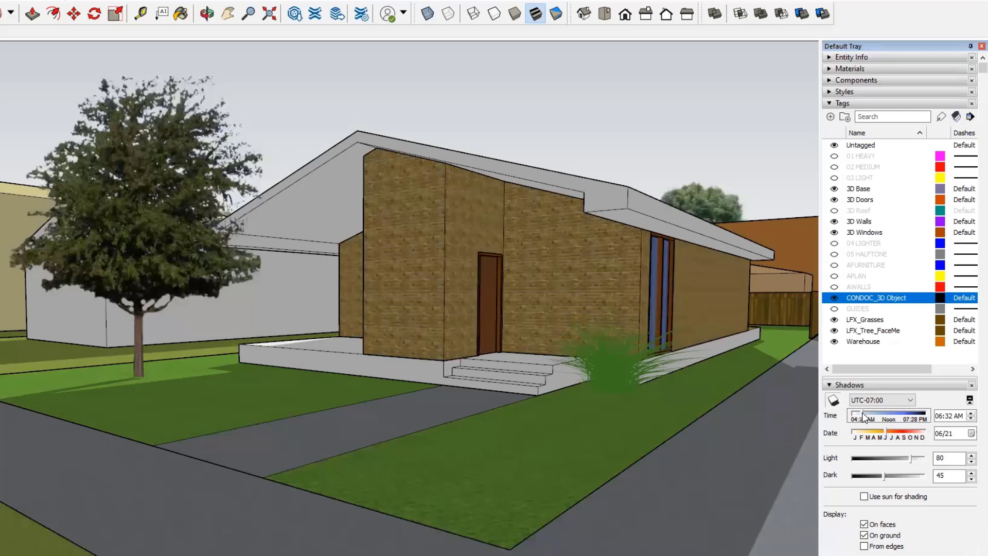
left_click_drag(863, 412, 862, 412)
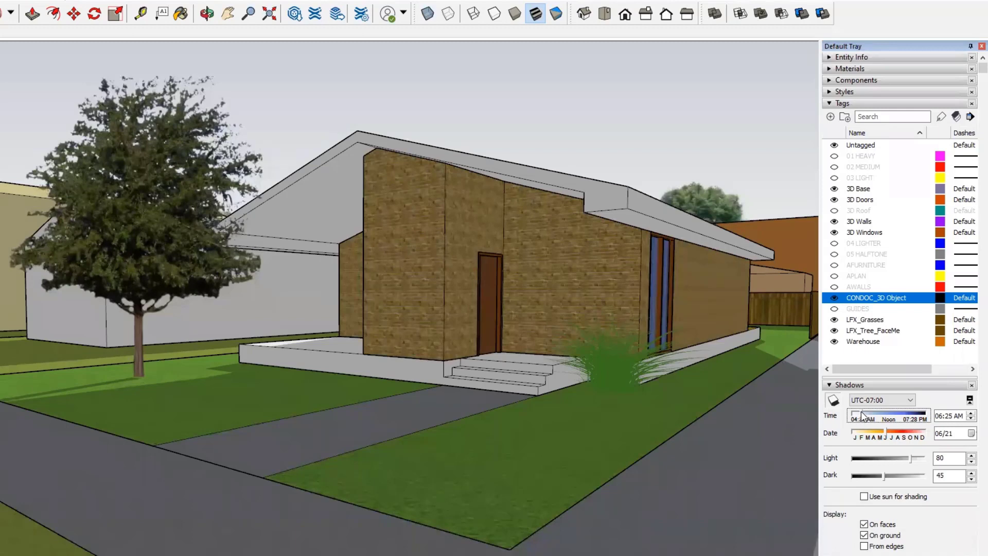
left_click_drag(861, 412, 909, 411)
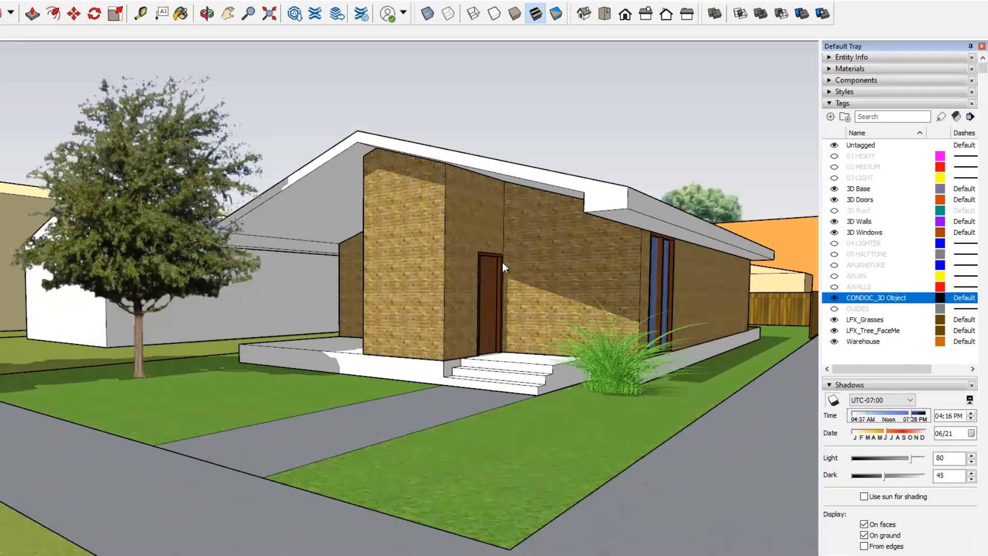
- Set the shadow date to 03/26 and the shadow time to 04:46 PM
left_click_drag(888, 431, 866, 434)
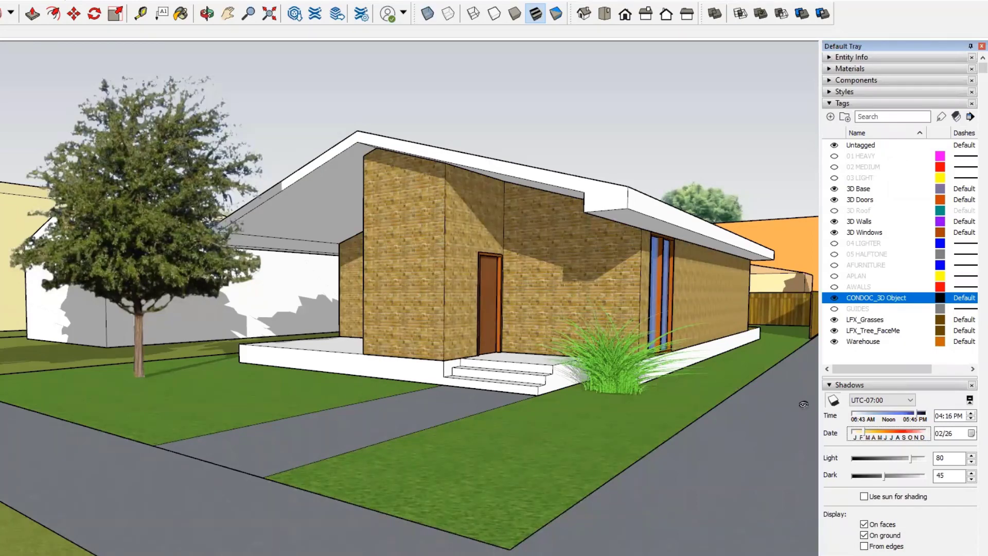
left_click(896, 435)
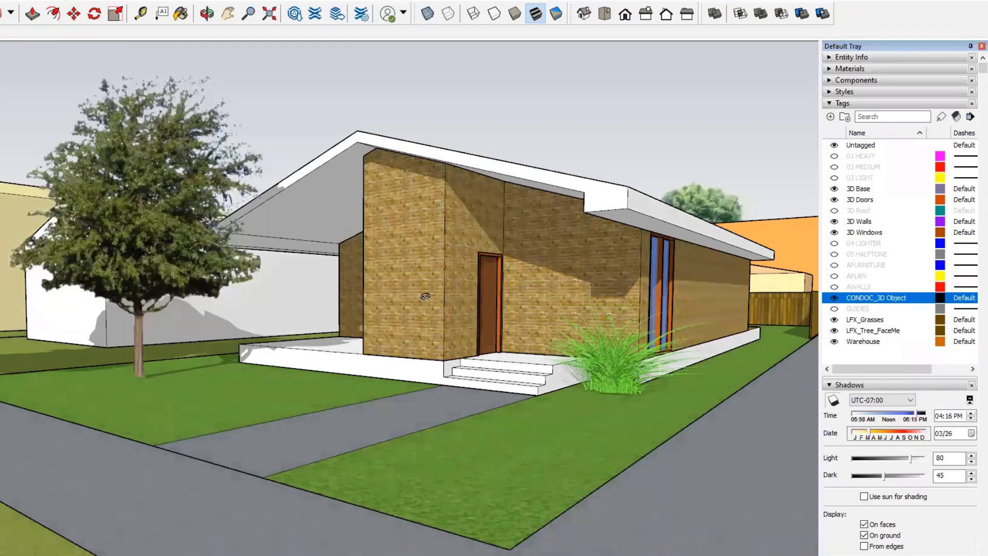
scroll(480, 309, "up", 1)
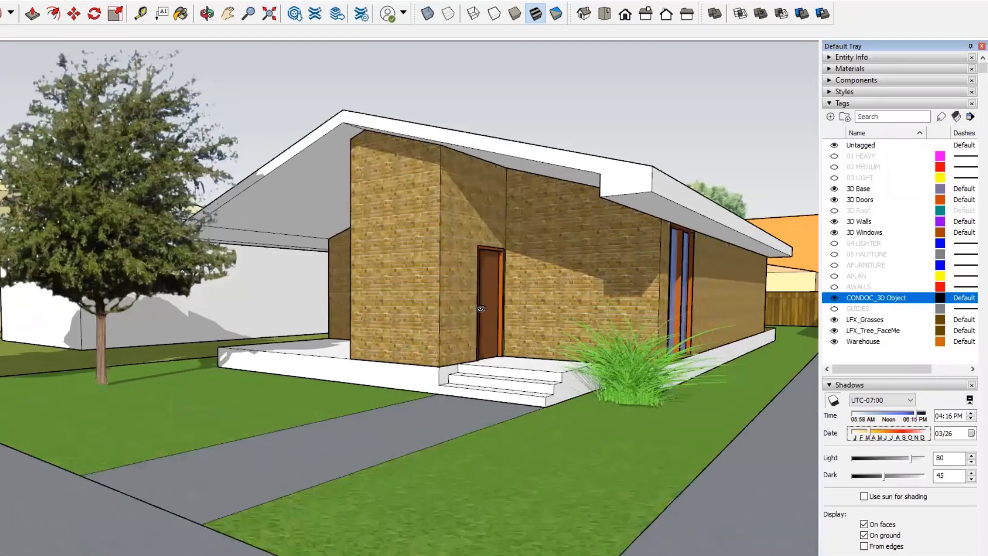
scroll(481, 309, "down", 1)
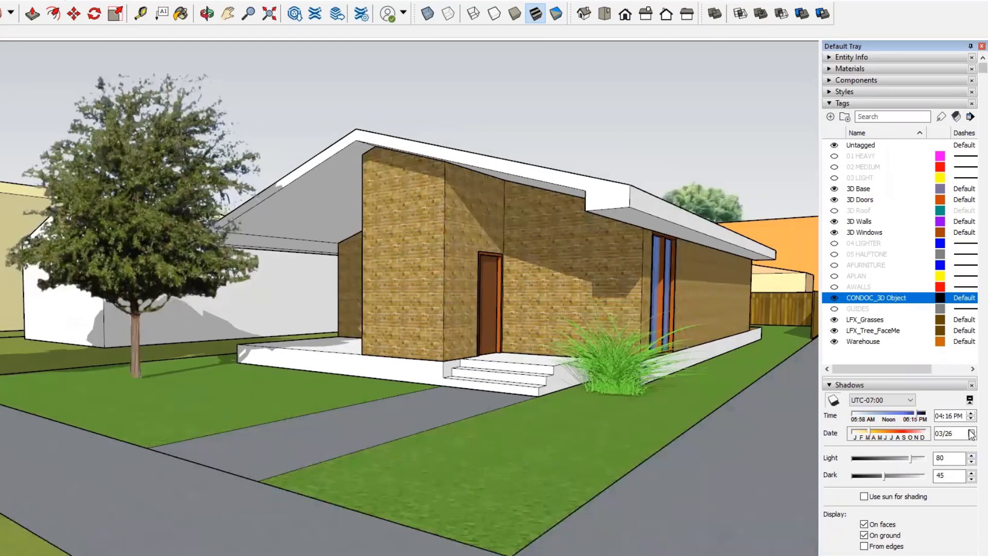
left_click_drag(919, 415, 918, 418)
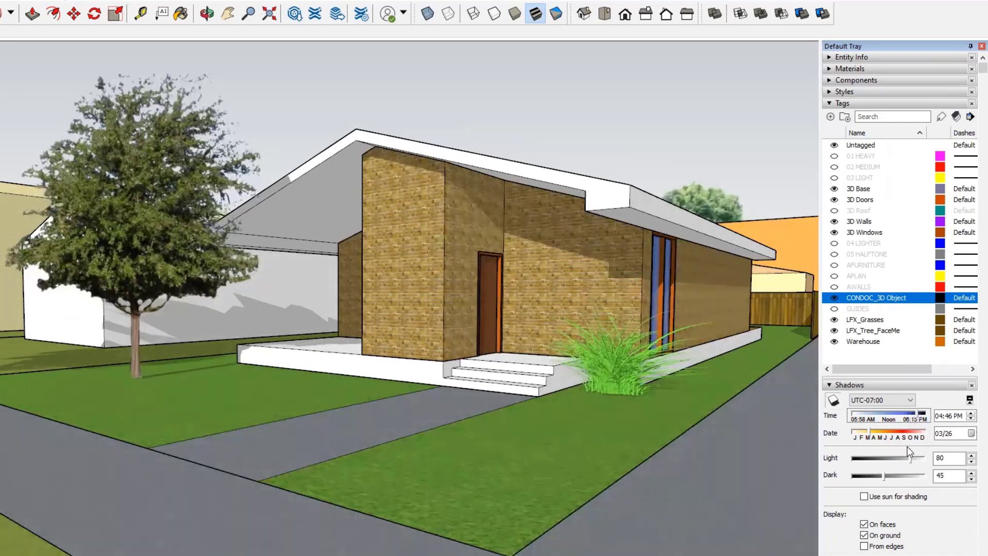
- Set the shadow date to 06/21 using the calendar and the shadow time to 04:31 PM
left_click(971, 434)
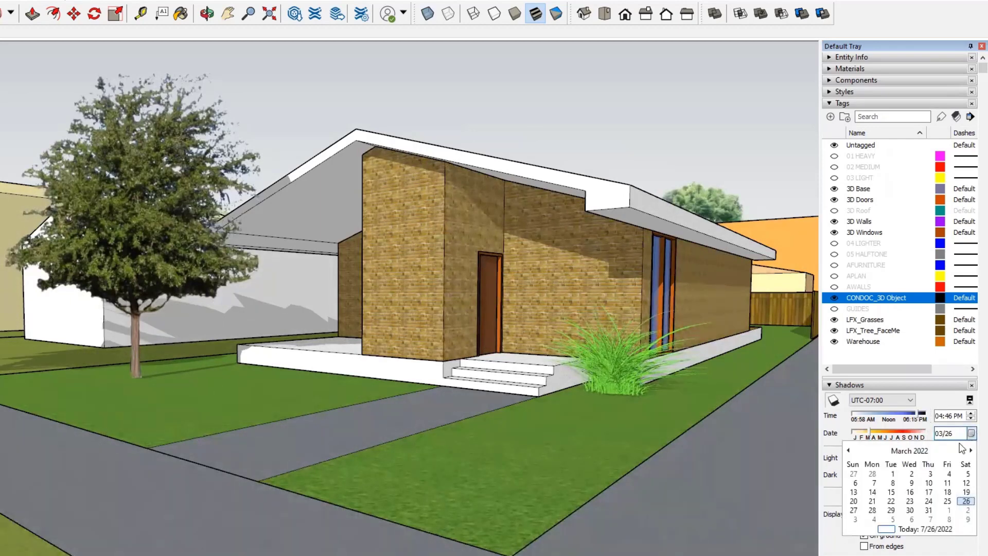
left_click(970, 451)
left_click(971, 451)
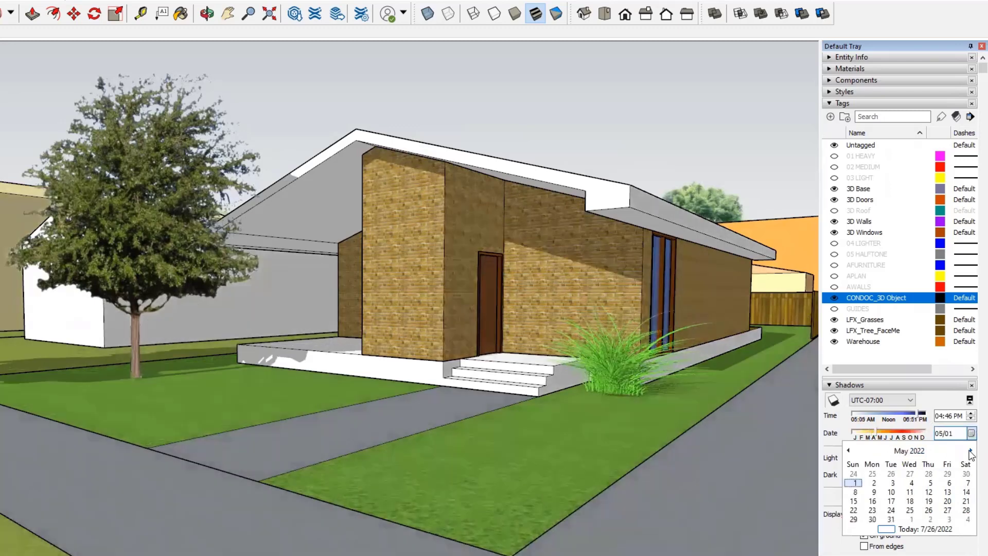
left_click(971, 451)
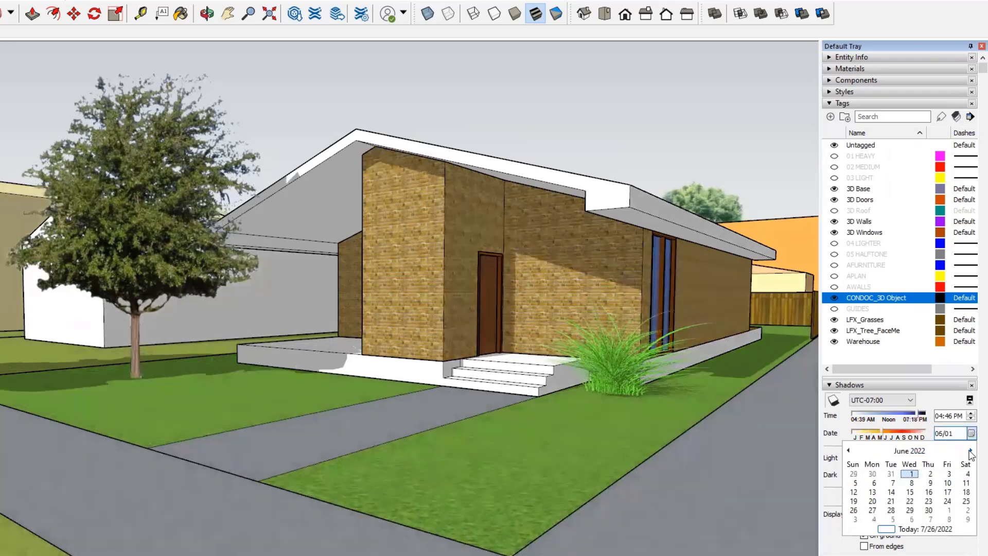
left_click(891, 501)
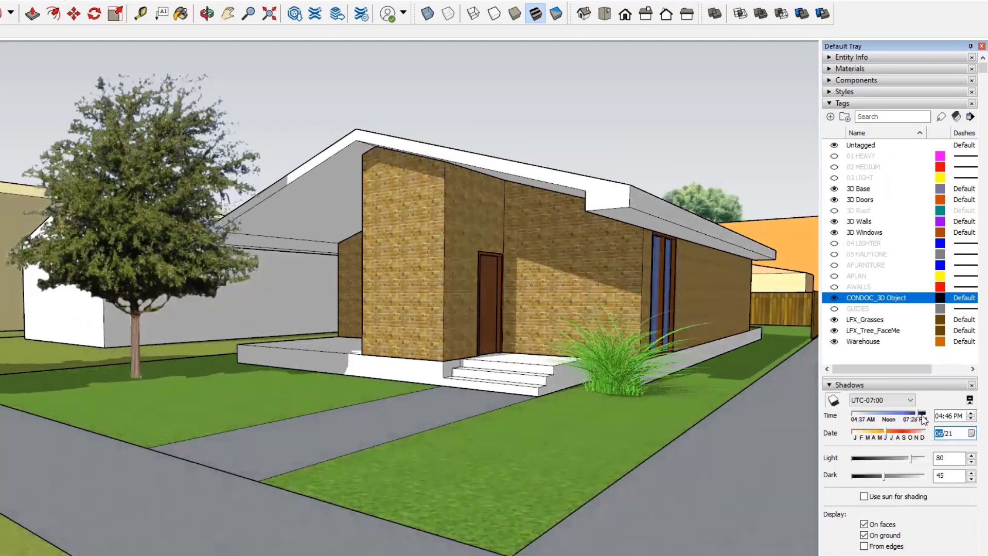
mouse_move(920, 419)
left_mouse_down()
mouse_move(891, 421)
mouse_move(912, 422)
left_mouse_up()
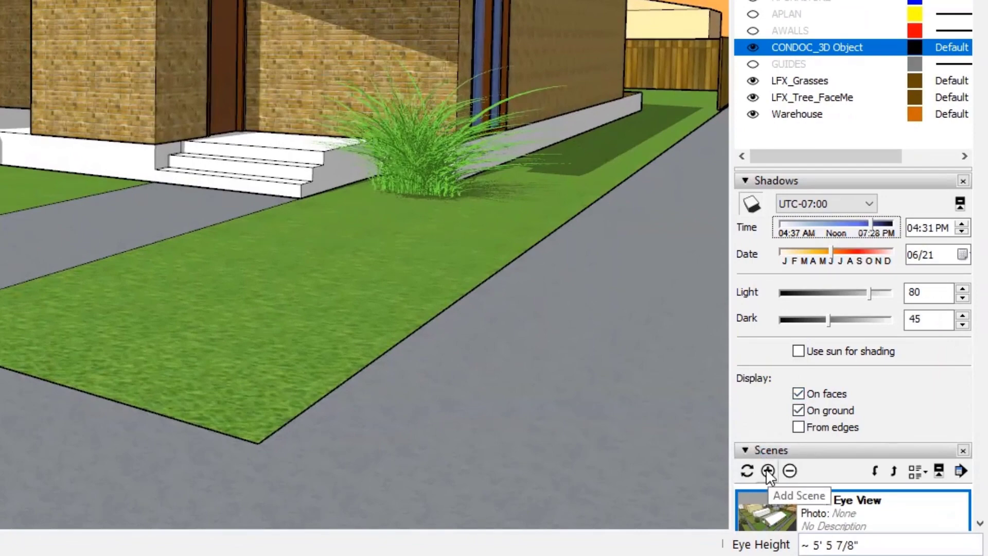
- Add a scene of the current street view and name it "Eye Leve Exterior"
left_click(768, 472)
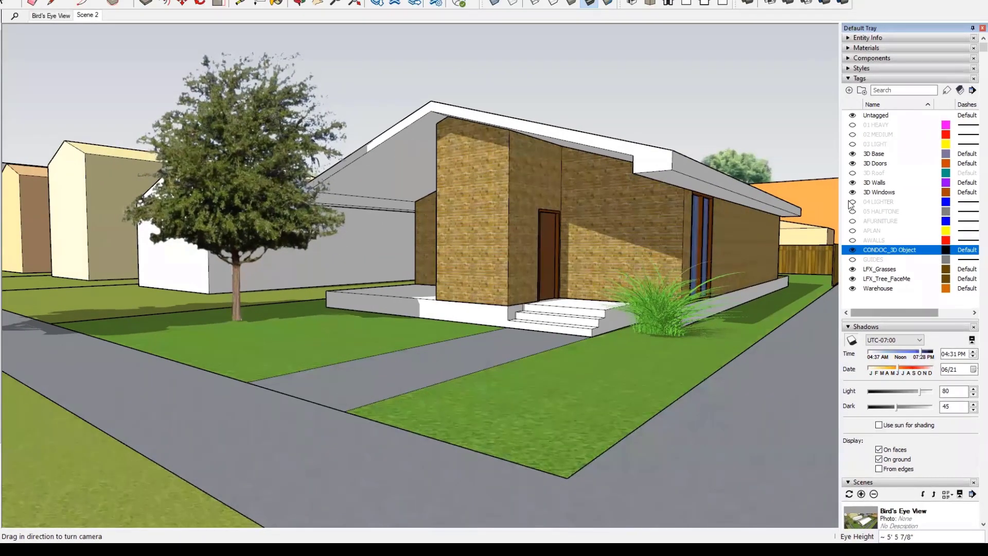
left_click(850, 79)
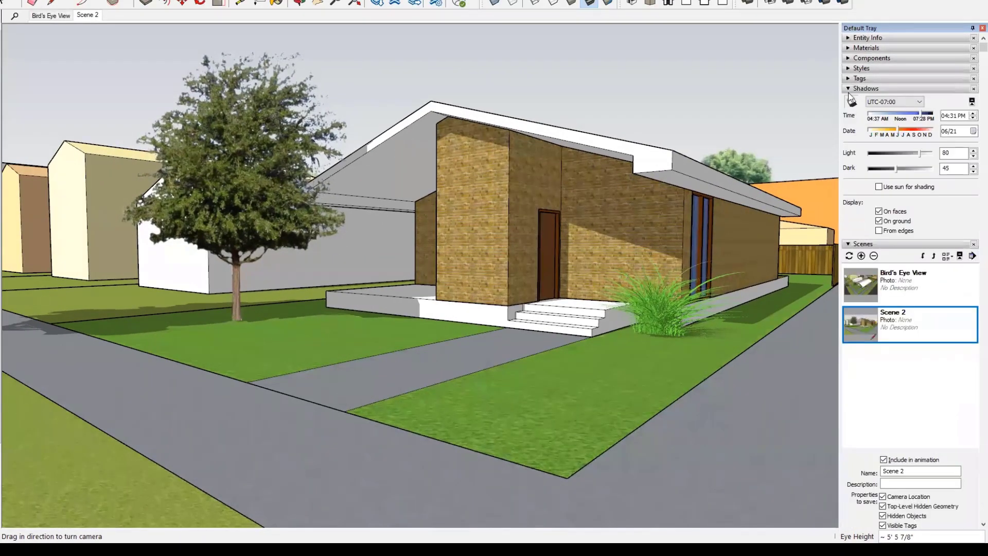
left_click(848, 88)
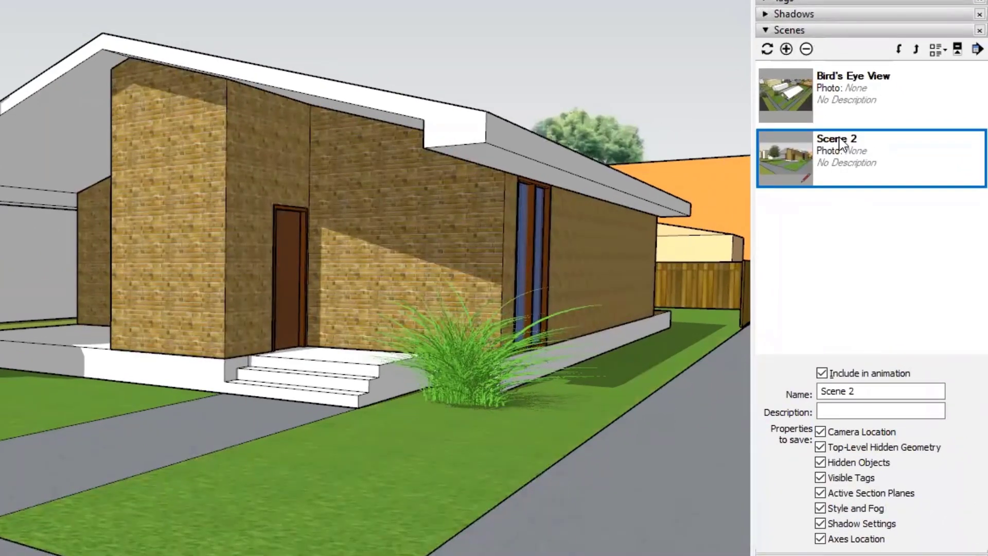
left_click(871, 390)
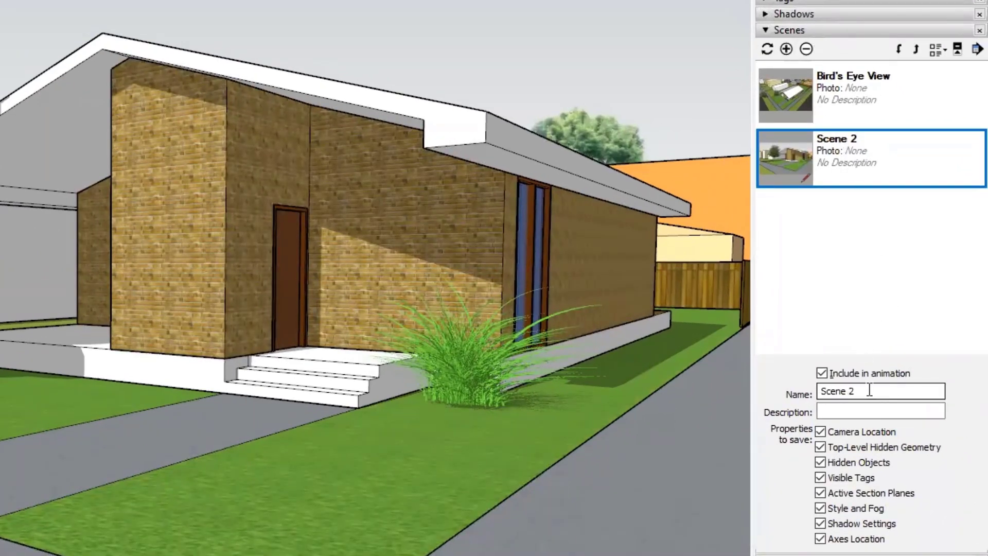
left_click_drag(877, 391, 777, 398)
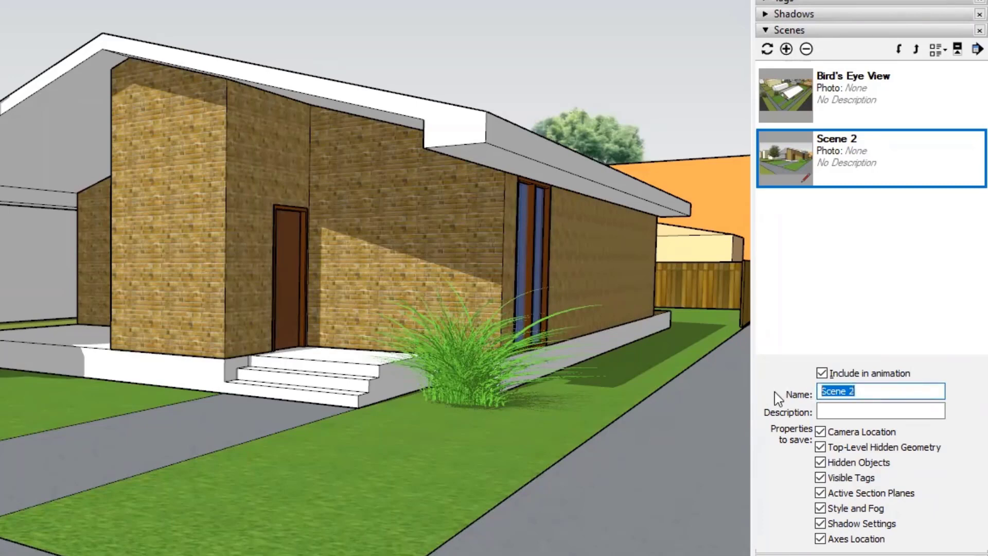
type("Eye Level")
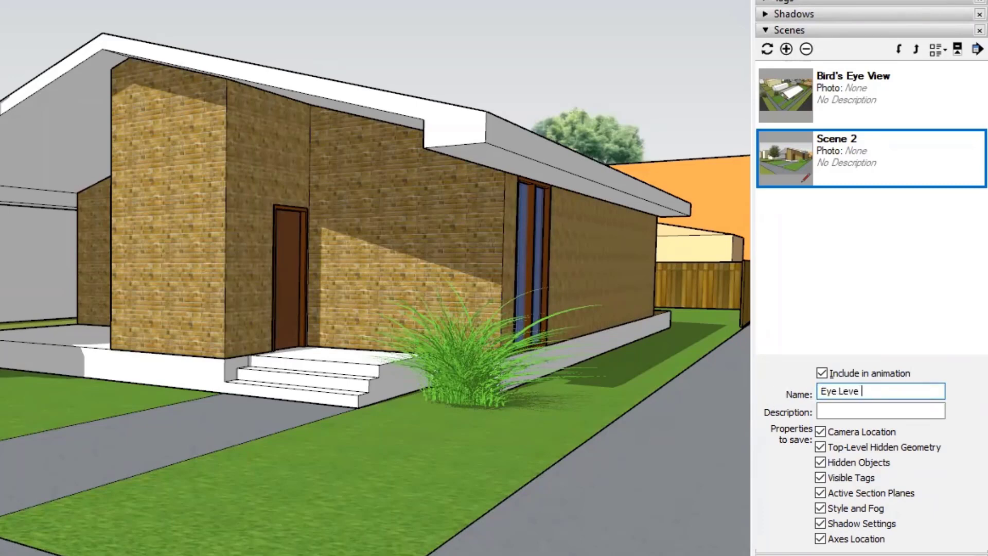
type("Exterior")
key("Return")
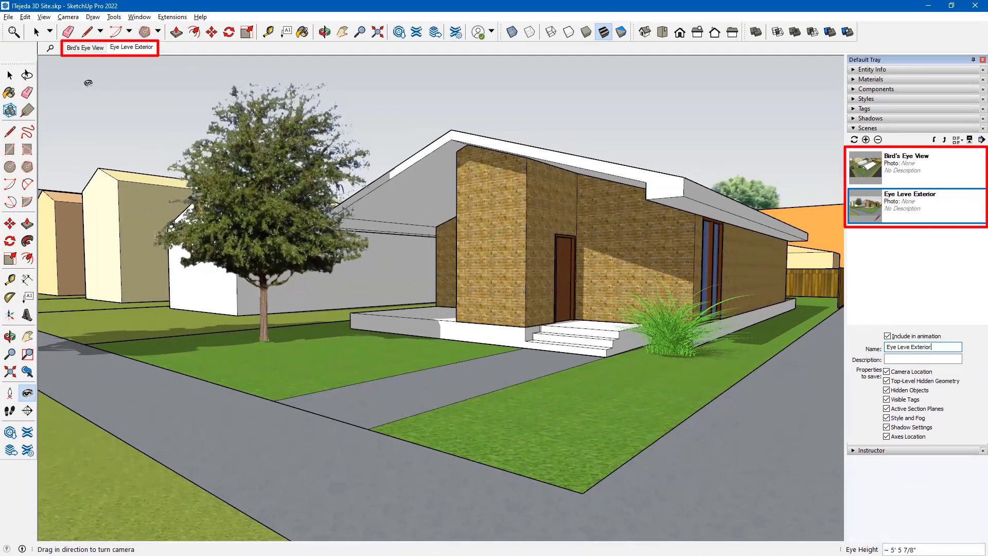
- Preview switching between the two scenes, and disable scene transitions in the model's animation settings
left_click(86, 48)
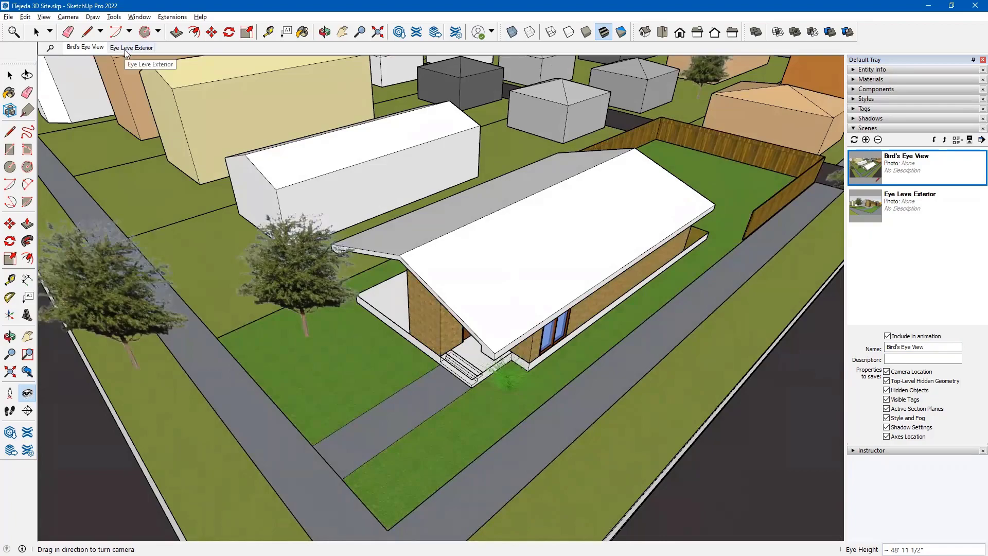
left_click(127, 48)
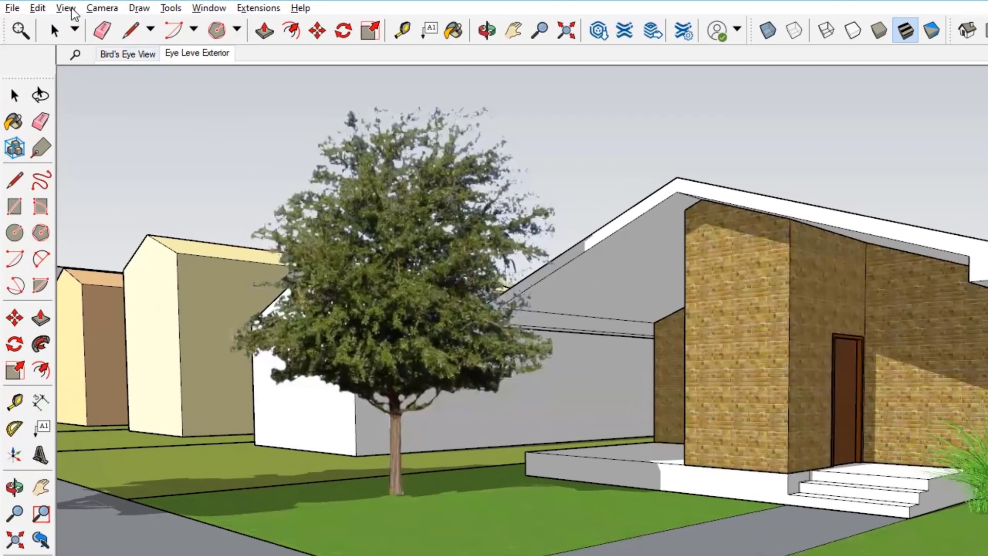
left_click(72, 10)
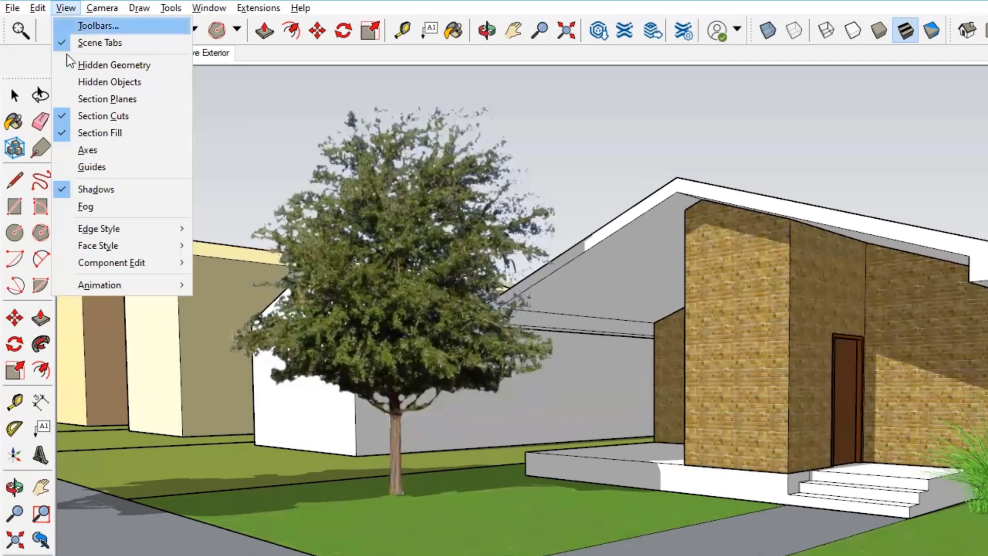
mouse_move(96, 286)
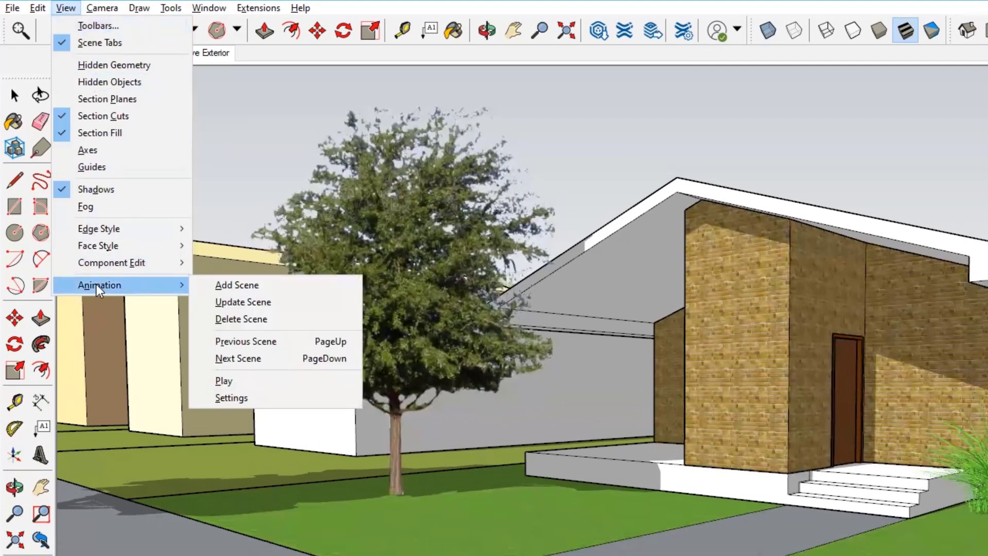
left_click(242, 399)
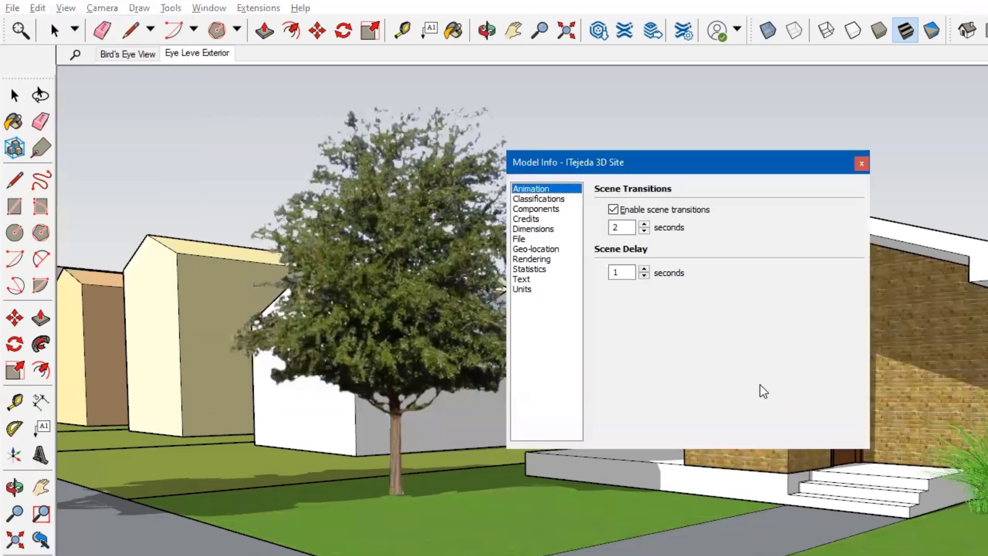
left_click(616, 212)
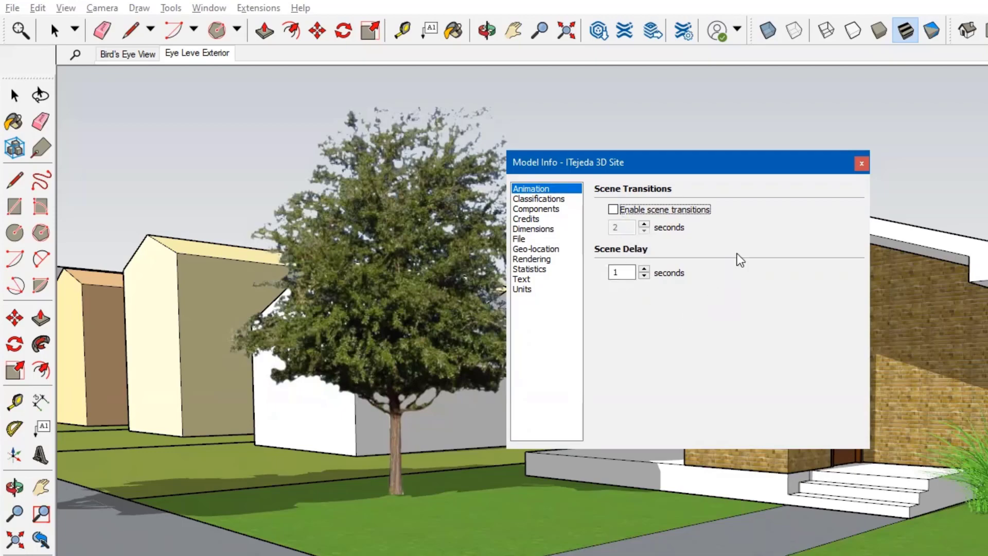
left_click(862, 163)
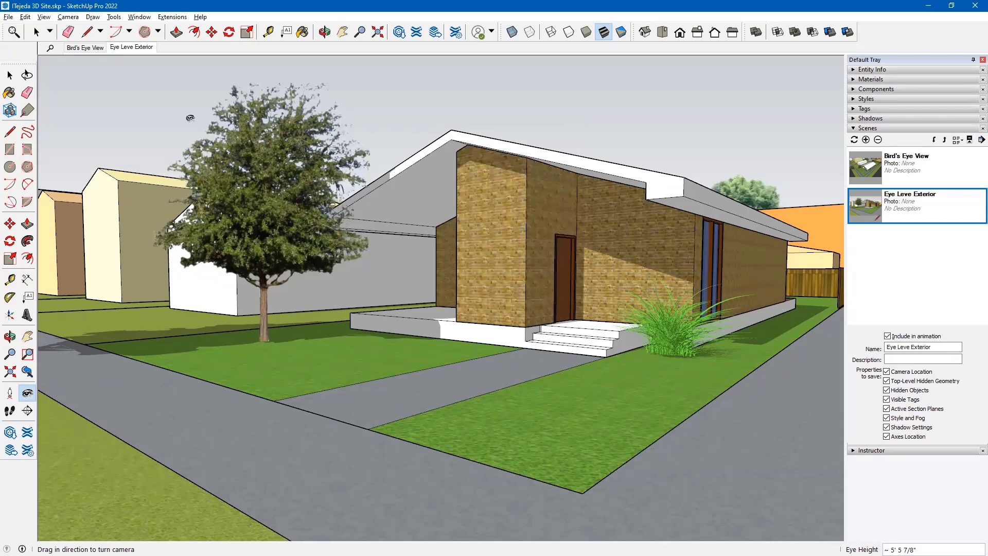
- Check switching between the two scenes again, and turn on shadows in the Bird's Eye View scene
left_click(93, 49)
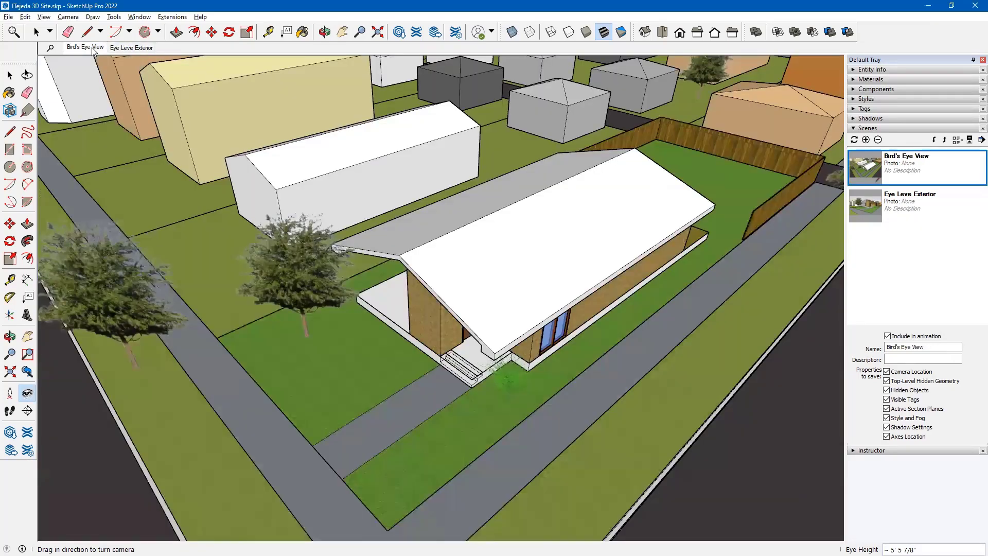
left_click(135, 48)
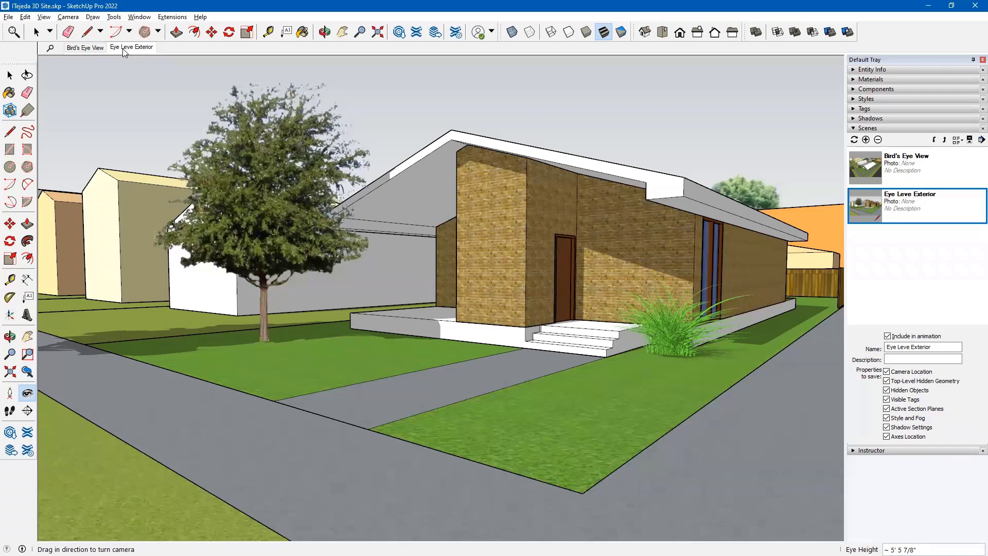
left_click(89, 48)
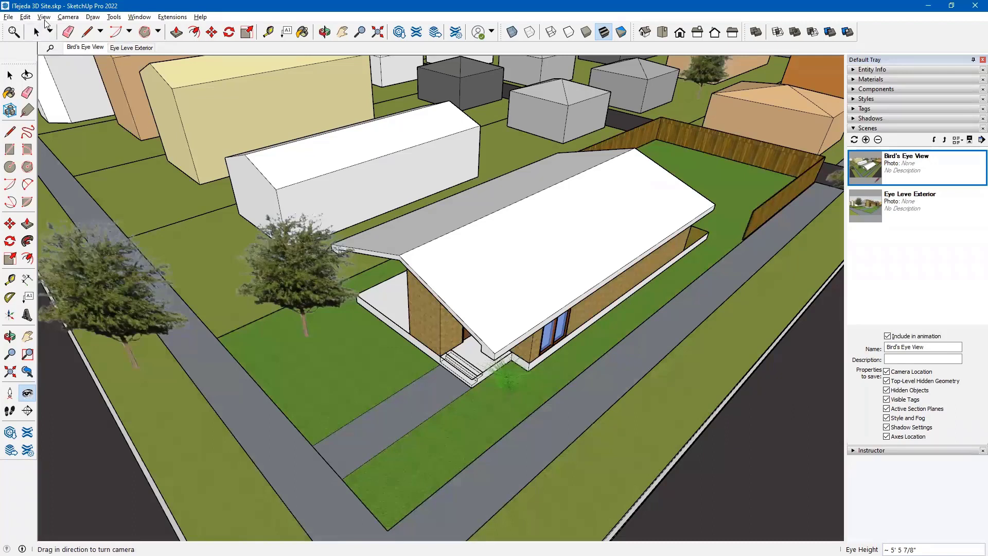
left_click(45, 17)
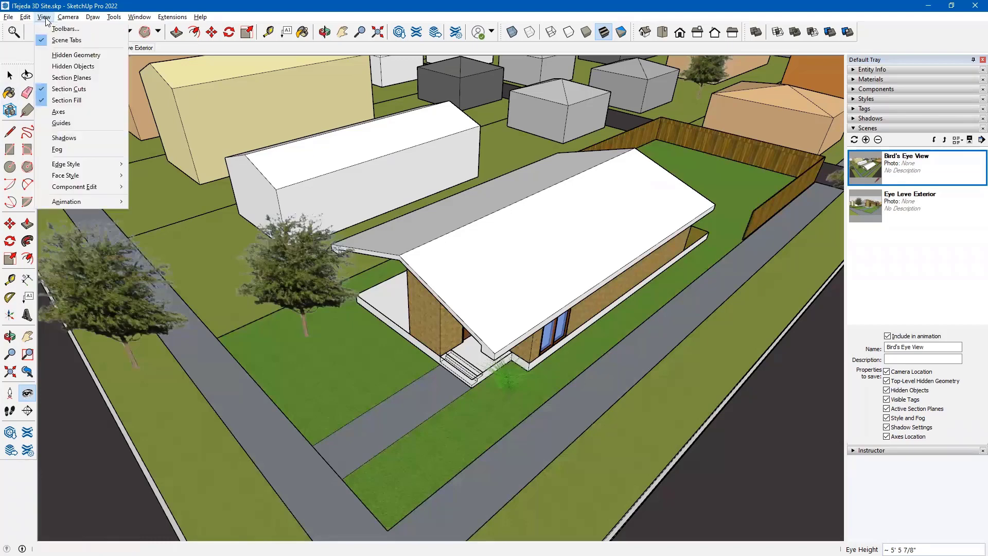
left_click(64, 138)
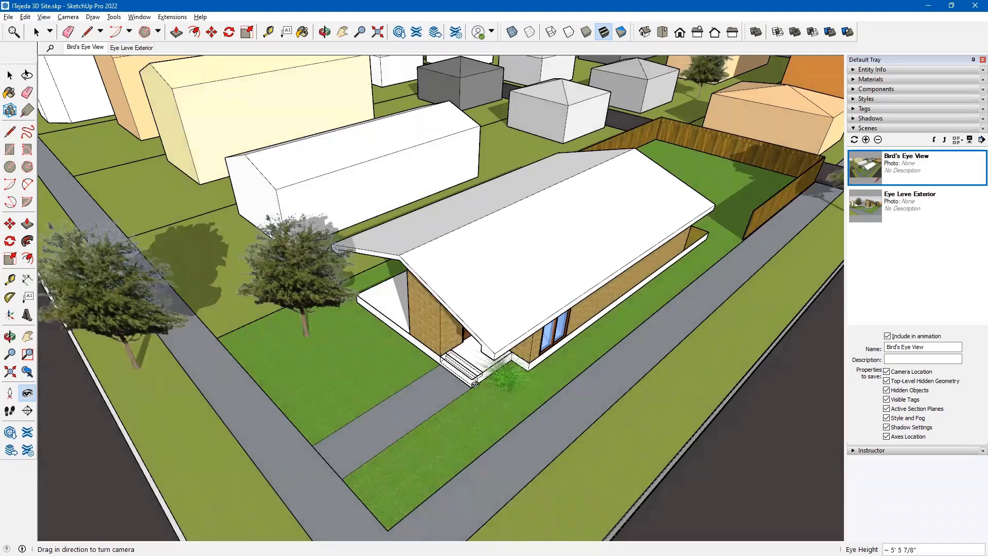
- Hide the tags 01 HEAVY, 02 MEDIUM, 03 LIGHT, 04 LIGHTER, 05 HALFTONE, APLAN and AWALLS in the bird's-eye view
left_click(866, 109)
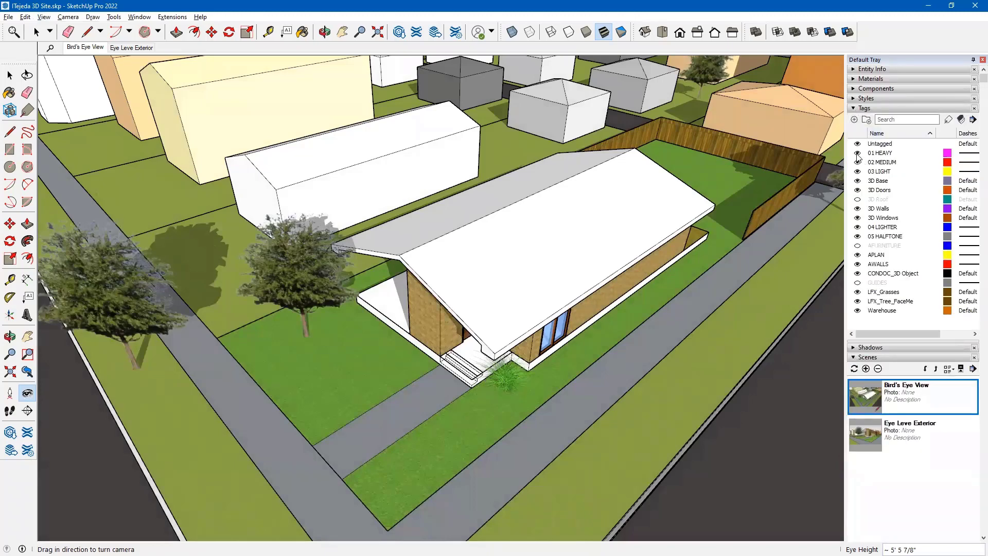
left_click_drag(858, 153, 857, 171)
left_click(883, 181)
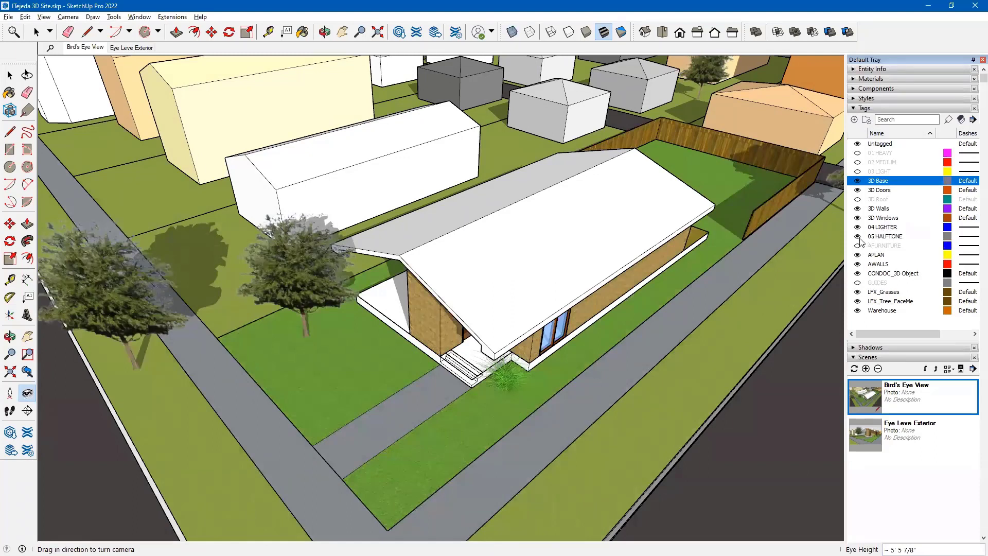
left_click(857, 227)
left_click(858, 237)
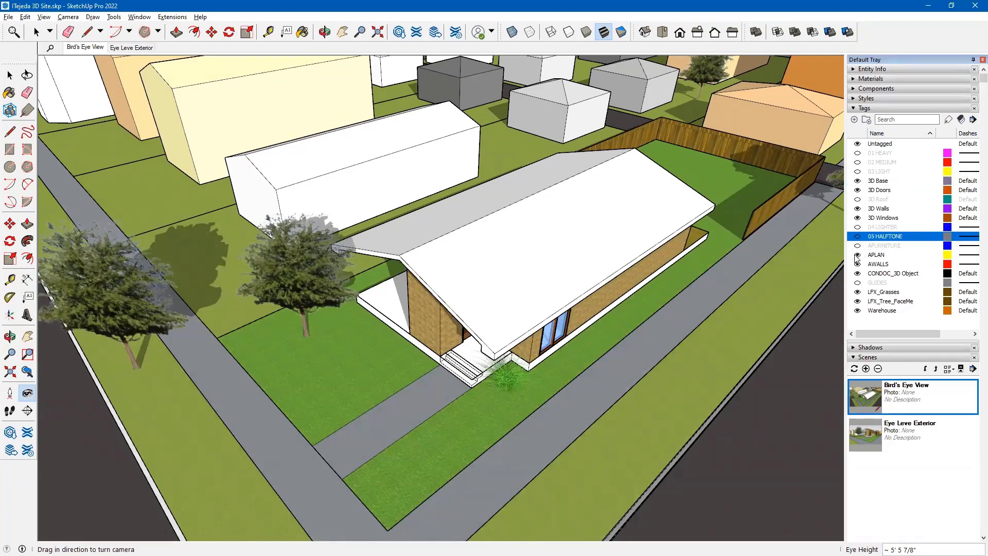
left_click(858, 254)
left_click(857, 264)
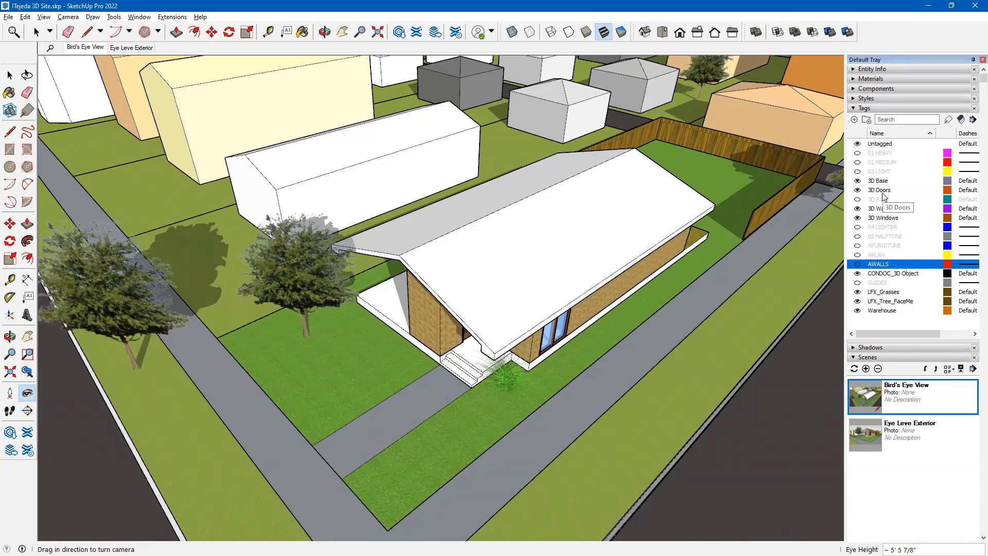
- Set the bird's-eye view's shadow date to 06/21, try late-afternoon shadows at 05:25 PM, and set the shadow time to 10:53 AM
left_click(854, 348)
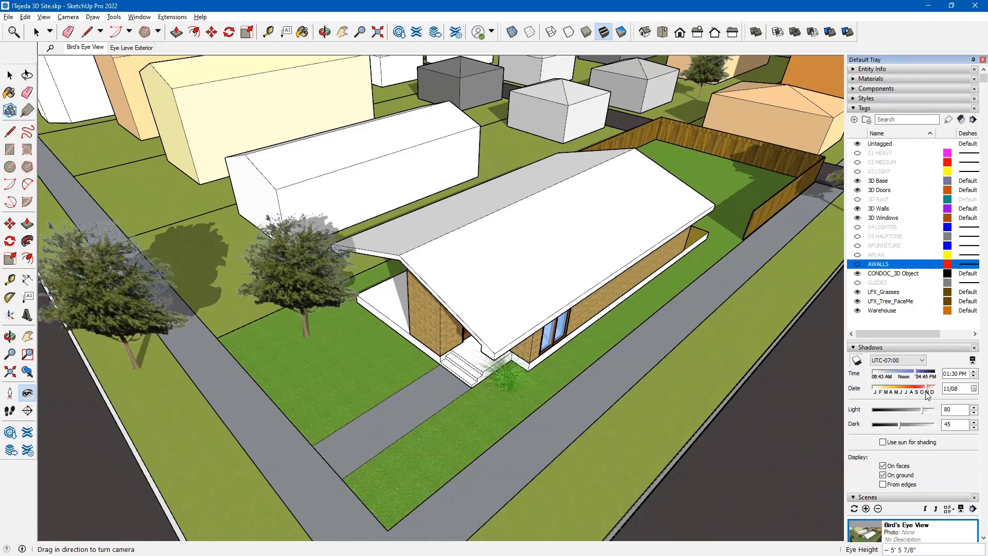
left_click(975, 389)
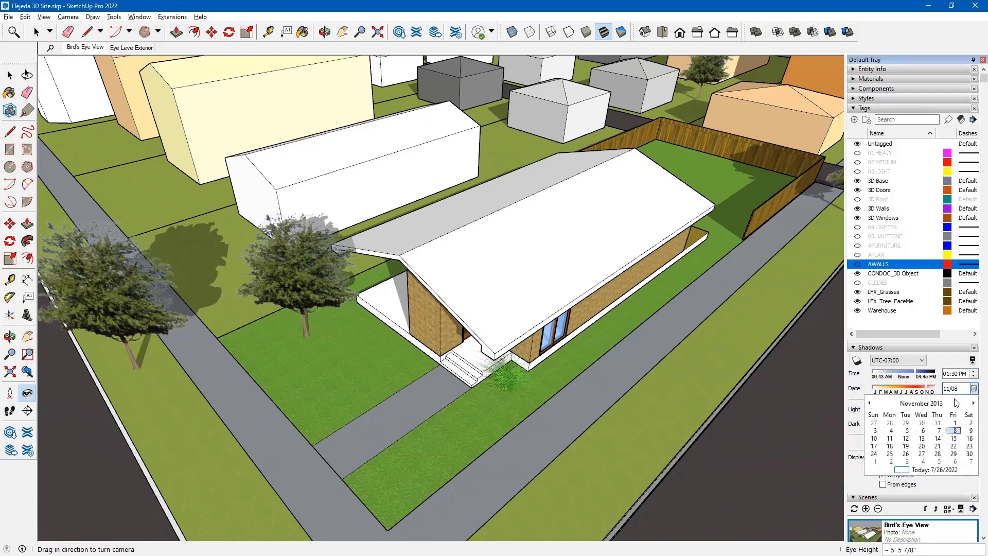
left_click(928, 471)
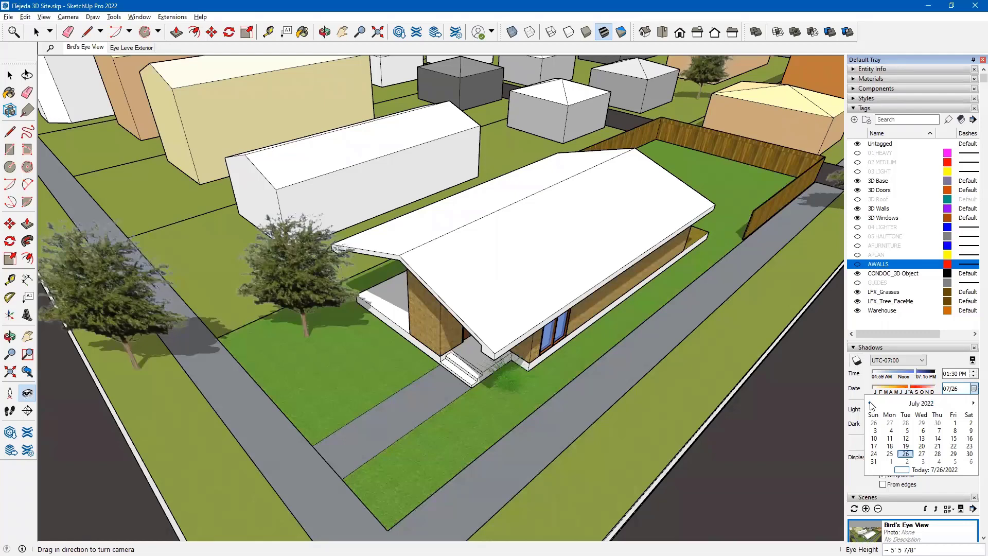
left_click(871, 405)
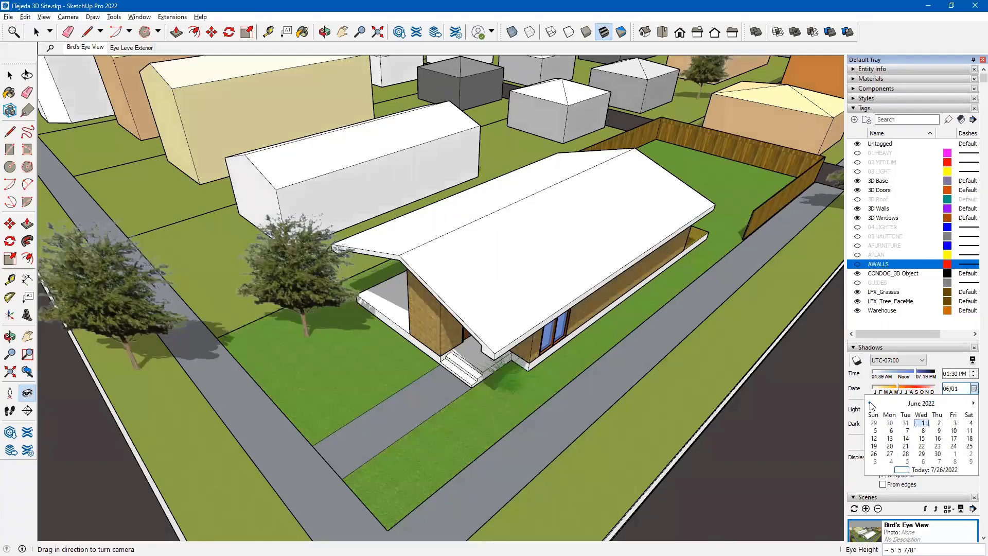
left_click(906, 446)
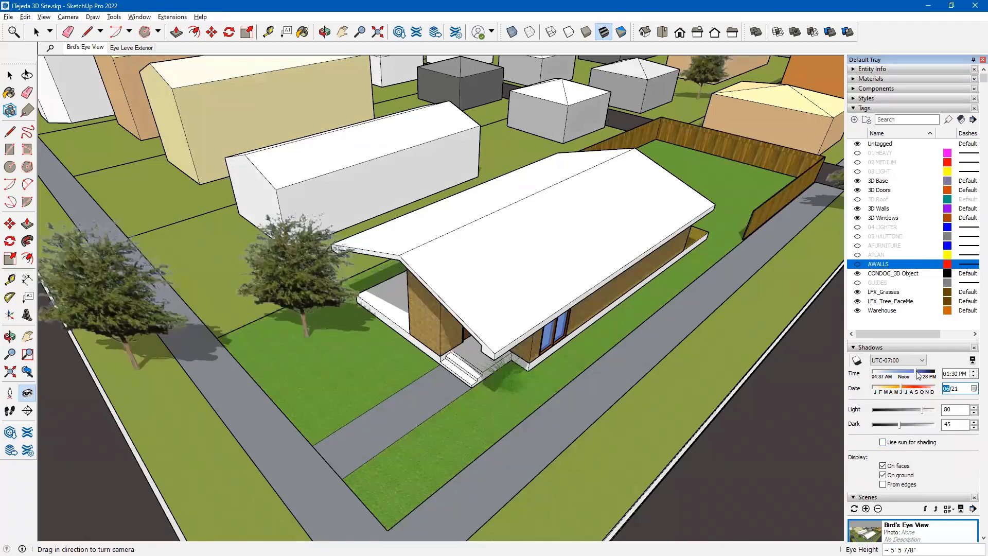
mouse_move(919, 375)
left_mouse_down()
mouse_move(891, 375)
mouse_move(927, 367)
left_mouse_up()
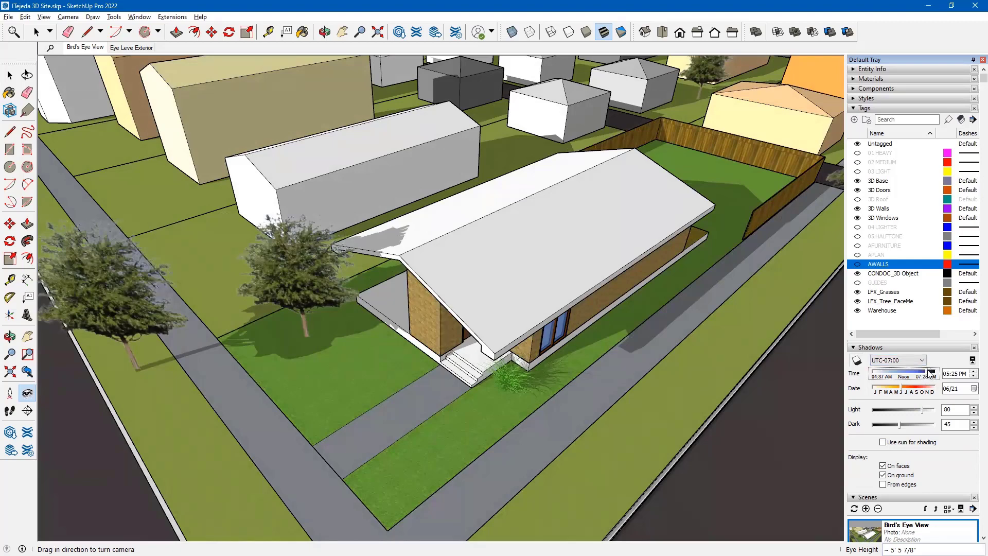
left_click_drag(929, 373, 900, 376)
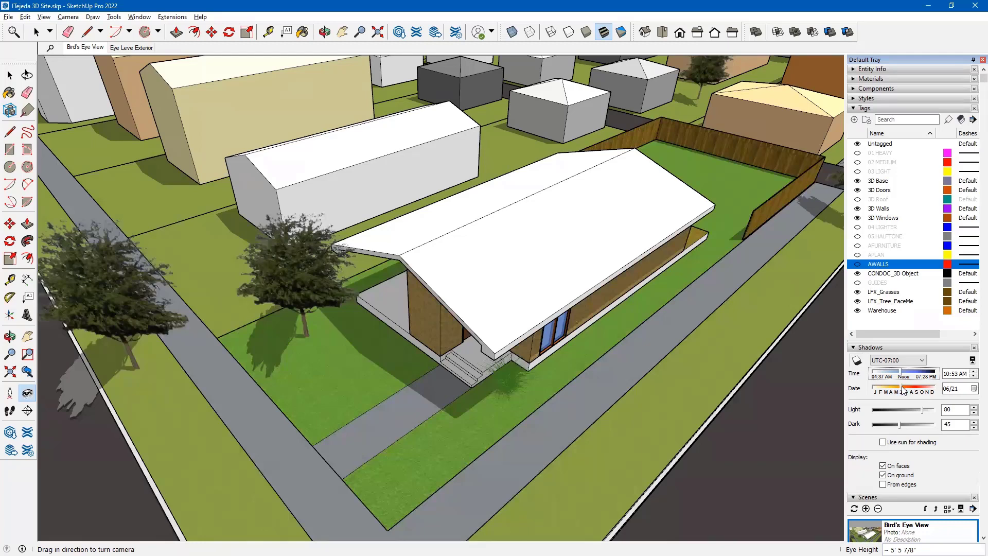
- Set the bird's-eye view's shadow date to 09/06 and its shadow time to 09:47 AM
left_click(904, 390)
left_click_drag(905, 390, 916, 390)
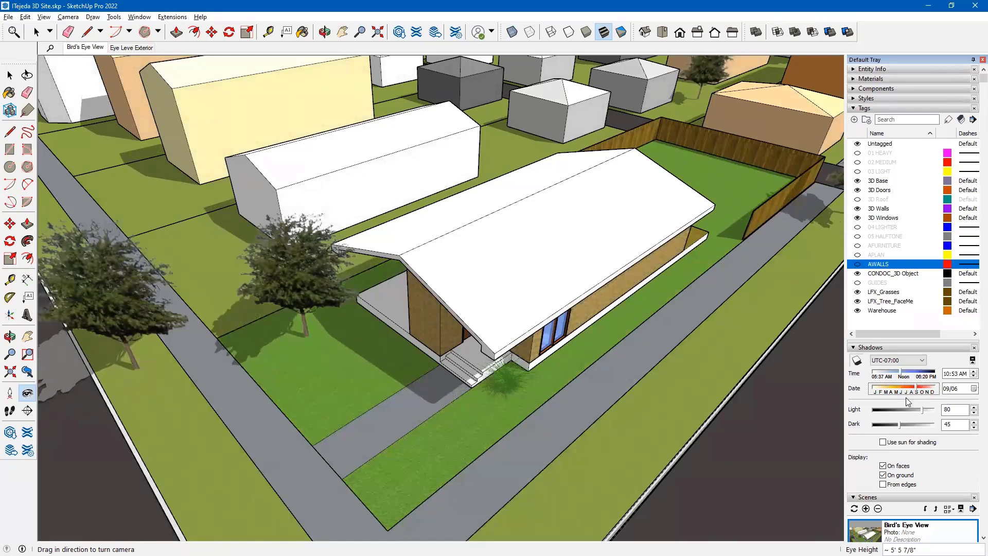
left_click_drag(902, 372, 902, 373)
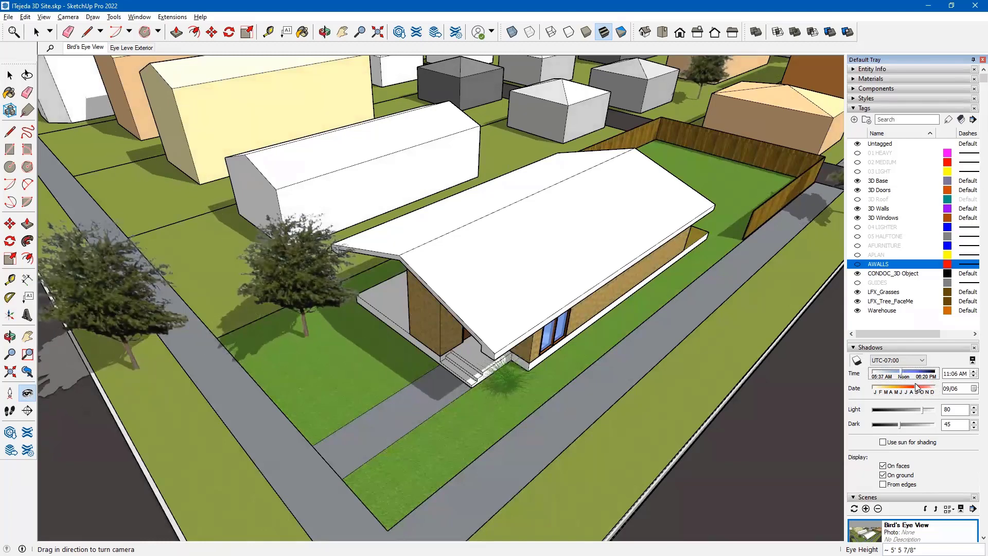
left_click(908, 376)
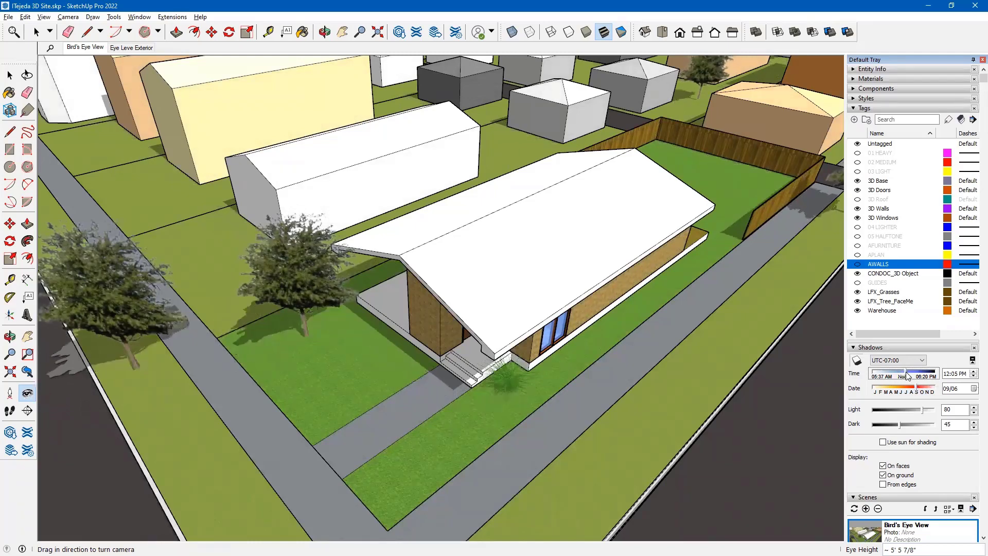
mouse_move(908, 375)
left_mouse_down()
mouse_move(922, 374)
mouse_move(895, 373)
left_mouse_up()
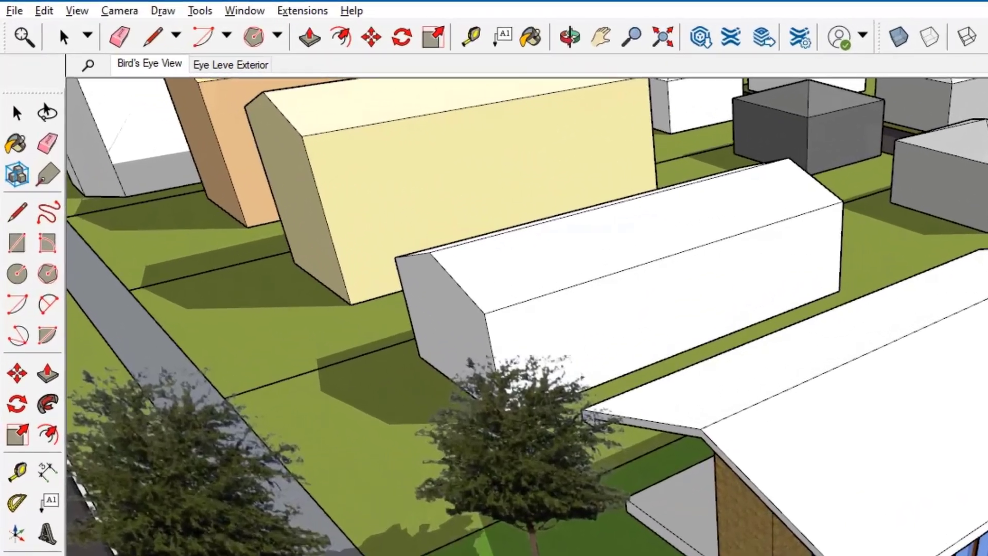
- Update the Bird's Eye View scene with the new shadow settings, and check it by switching to the eye-level scene and back
key("space")
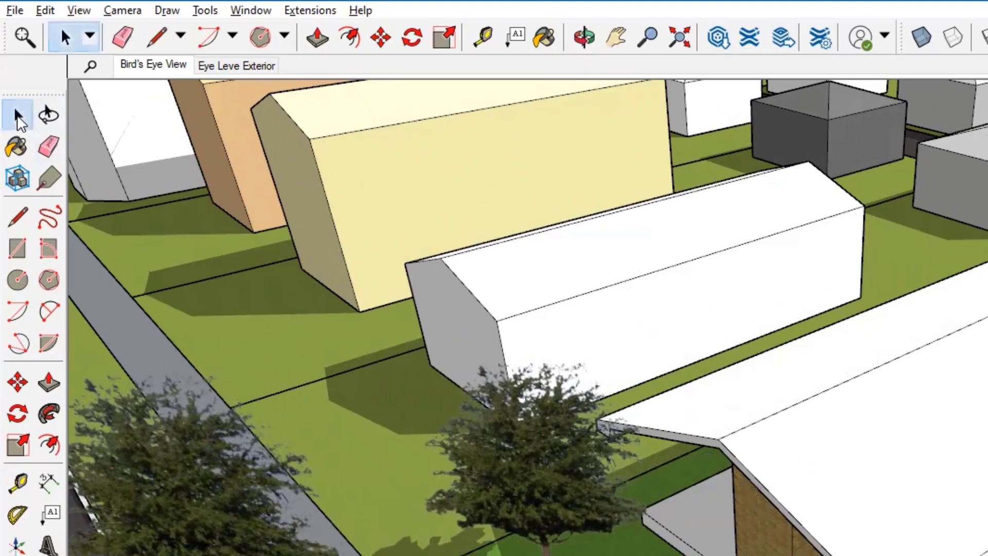
right_click(156, 71)
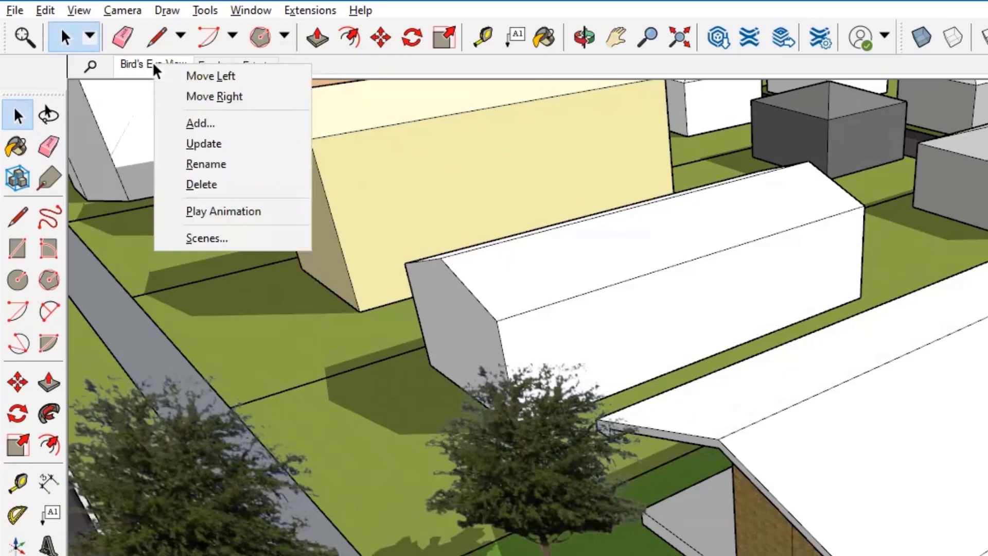
left_click(190, 144)
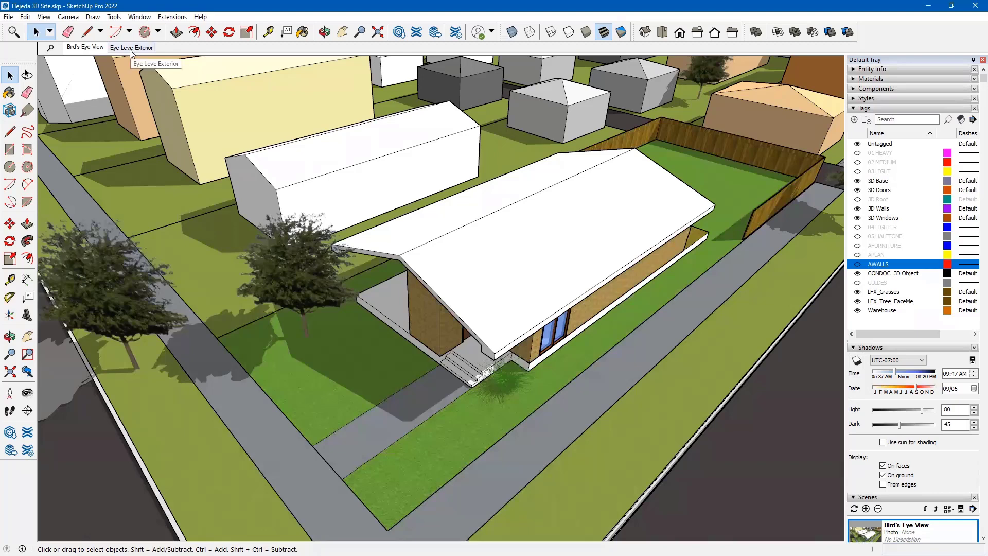
left_click(129, 49)
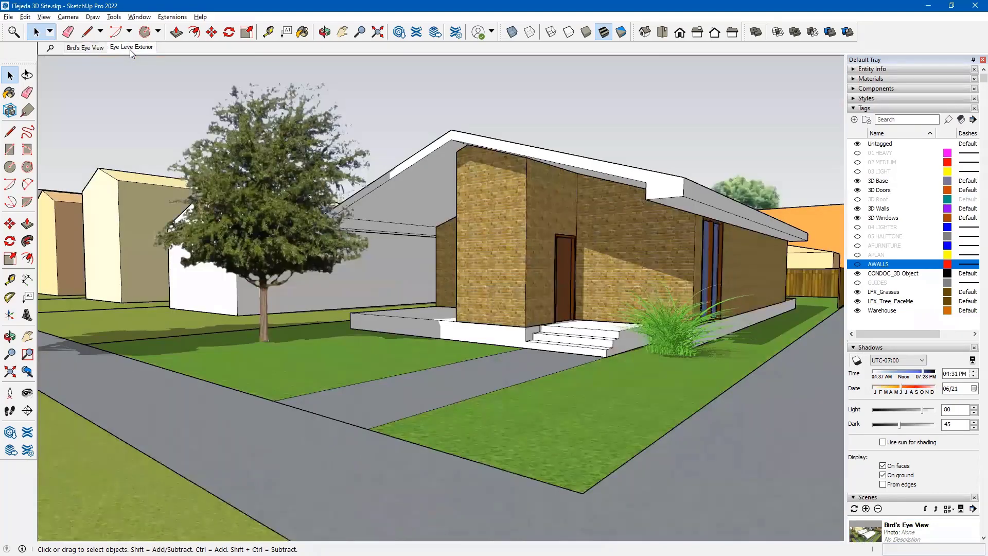
left_click(85, 48)
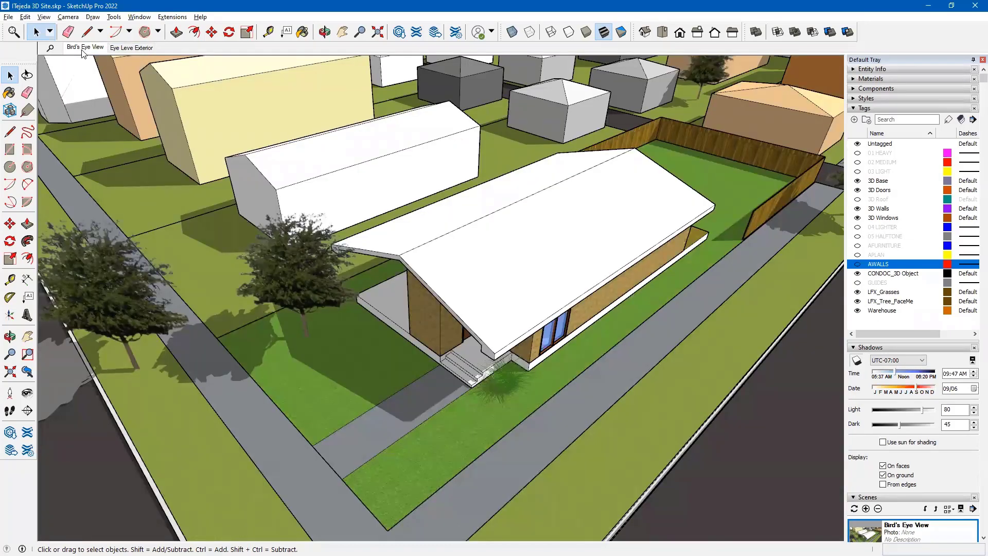
- Collapse the tag list, turn on X-ray display, and view the corner house from above
left_click(864, 108)
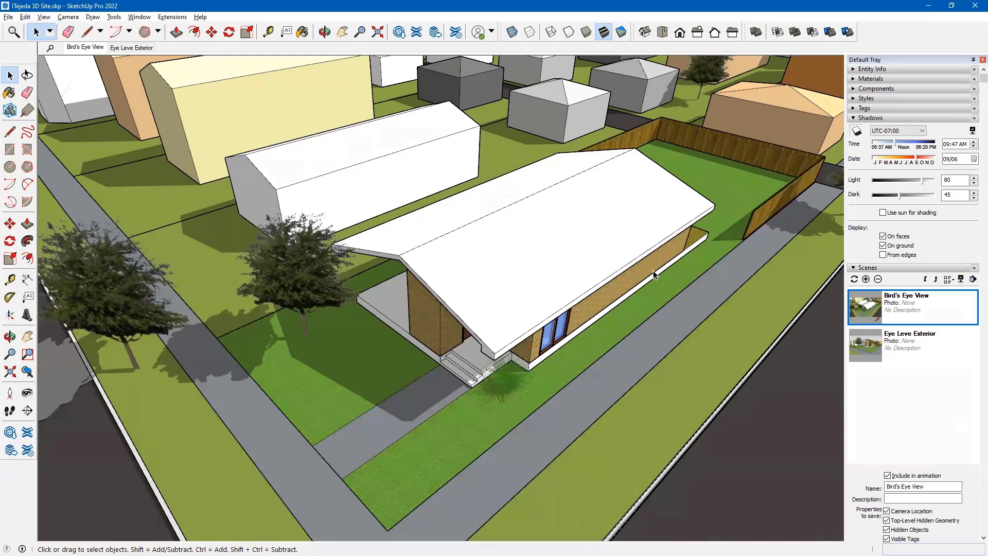
left_click(549, 192)
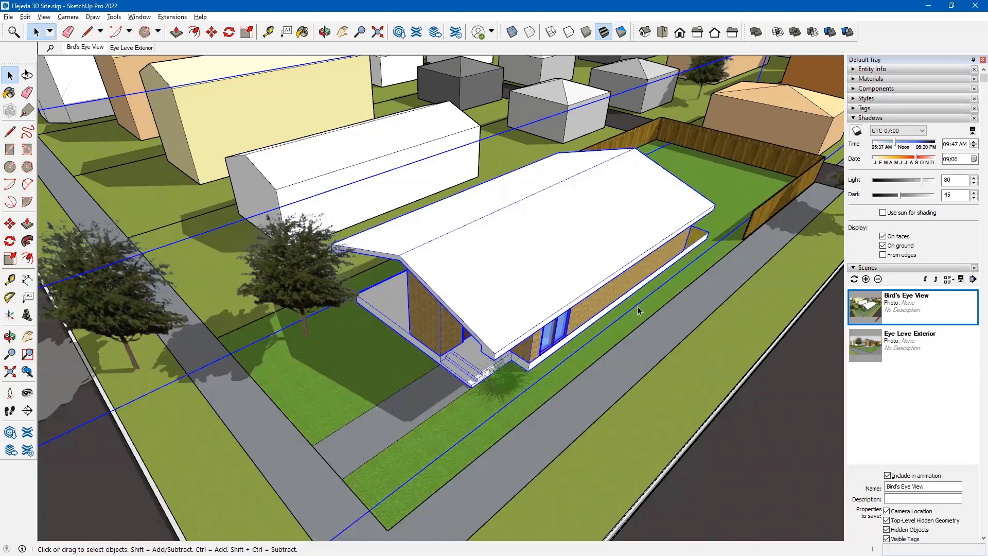
left_click(776, 433)
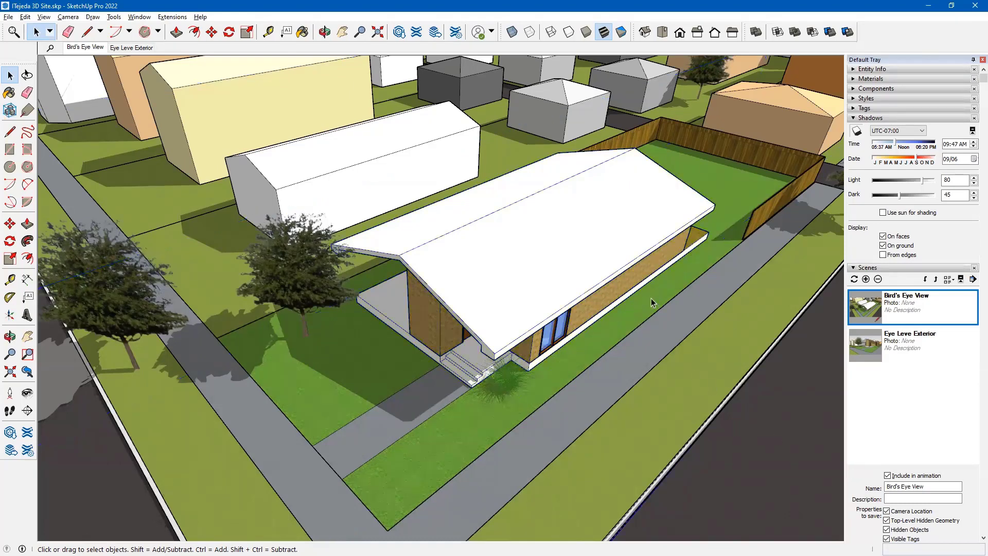
left_click(513, 33)
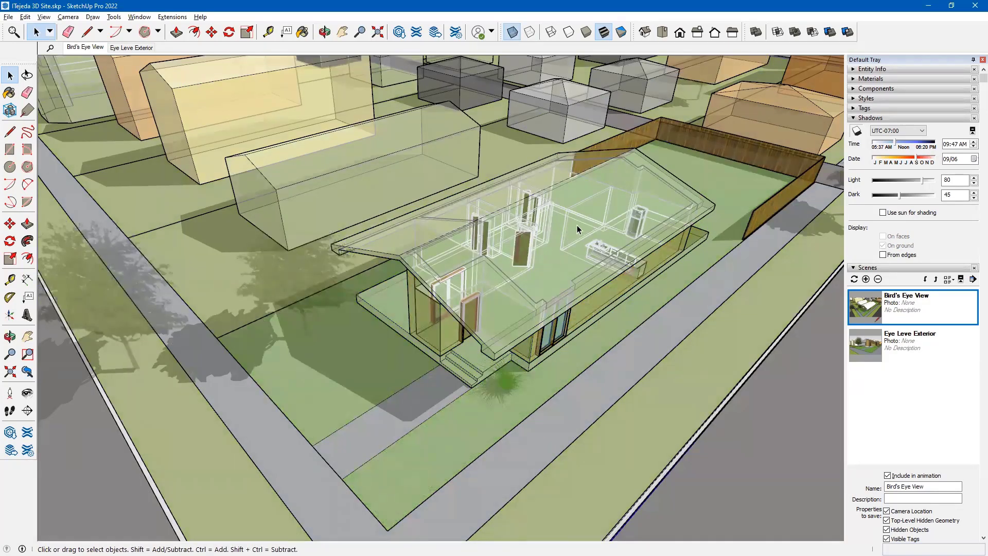
left_click(661, 33)
key("o")
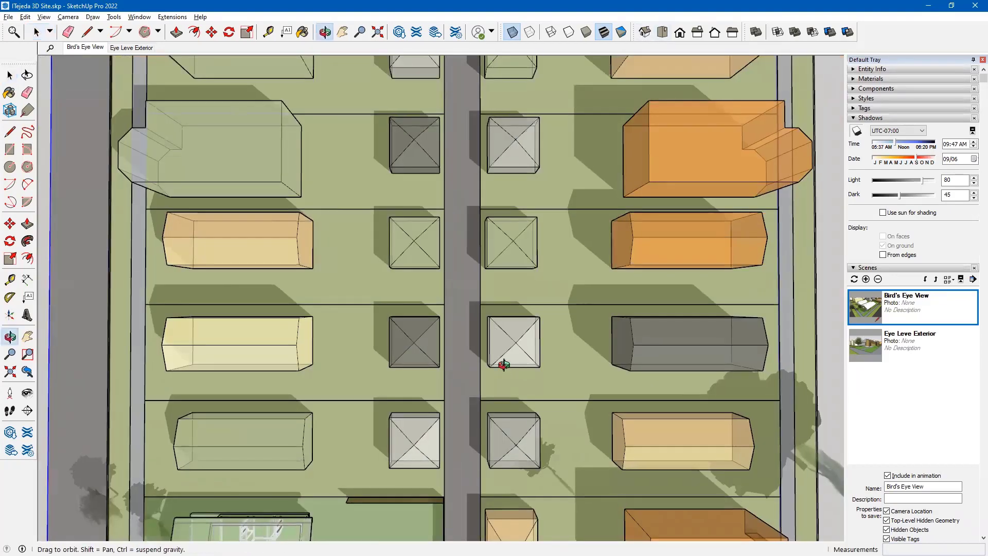
key("space")
middle_click_drag(504, 363, 717, 175, "shift")
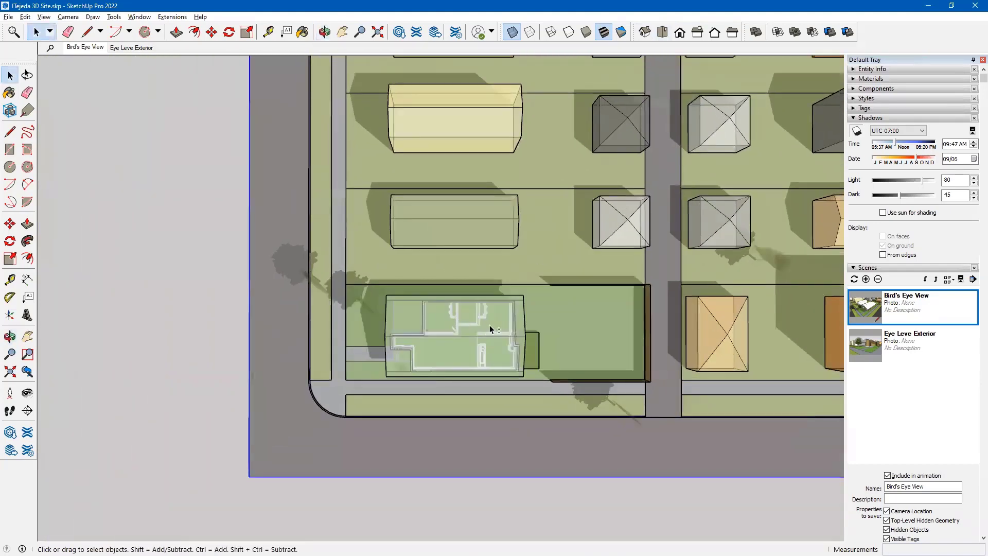
scroll(543, 278, "up", 4)
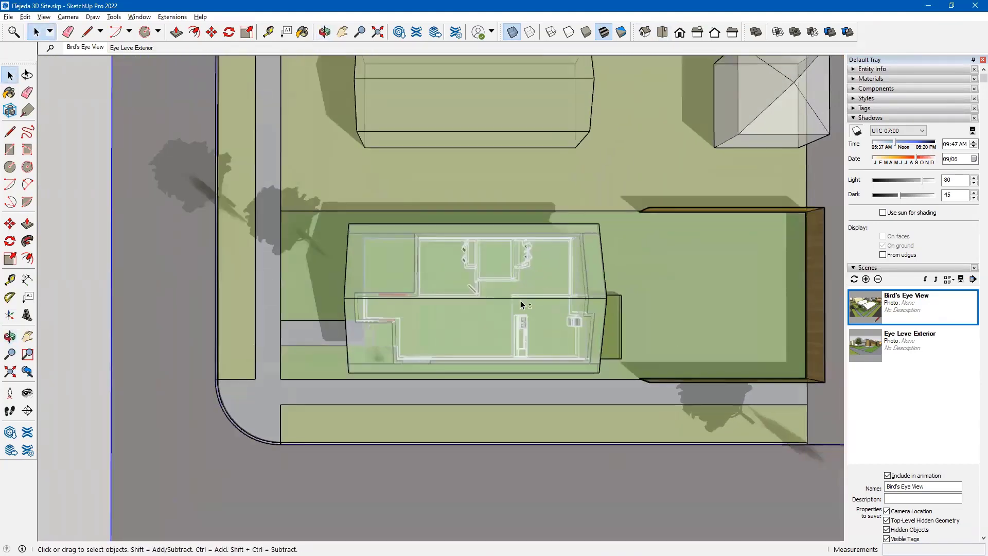
middle_click_drag(528, 297, 598, 270, "shift")
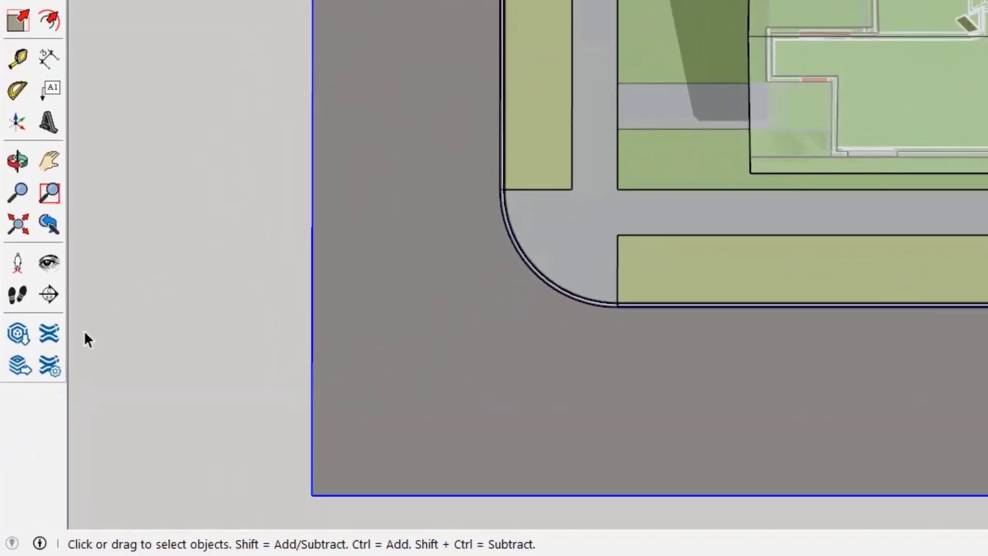
- Change the display to wireframe and try placing the camera inside the house at a single point with Position Camera
left_click(22, 260)
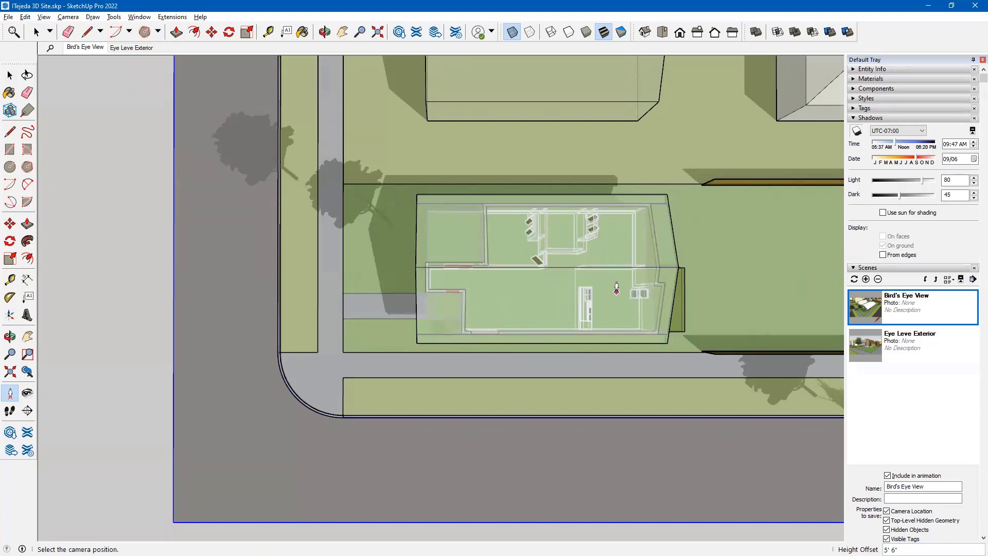
left_click(552, 32)
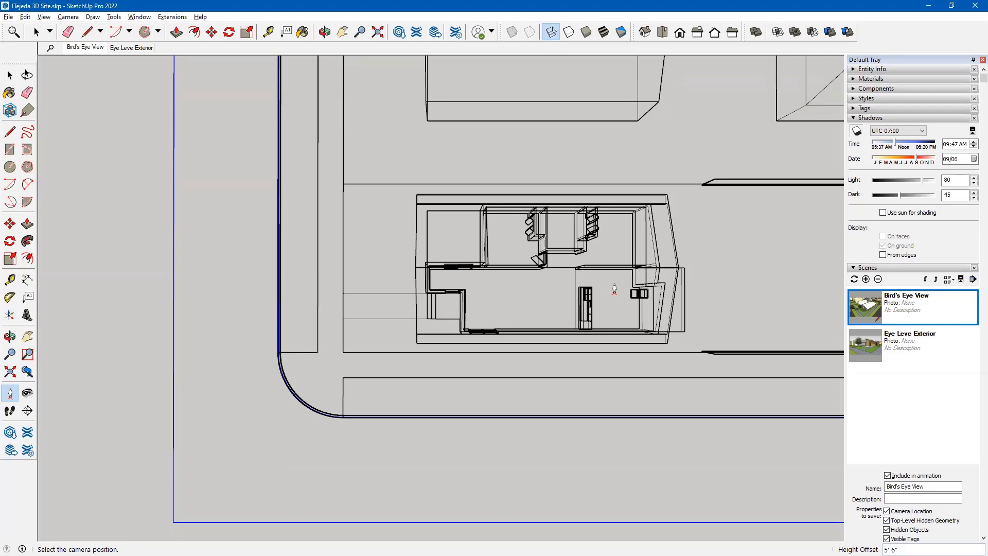
left_click(614, 282)
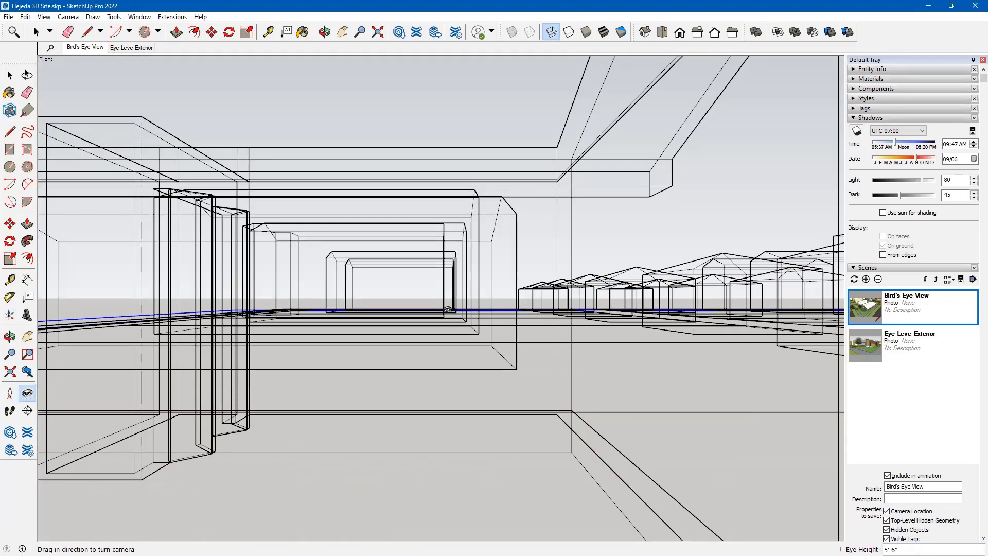
- From the top view, position the camera behind the kitchen counter, aimed along the red axis toward the house's front, with eye height 5'6"
left_click(172, 16)
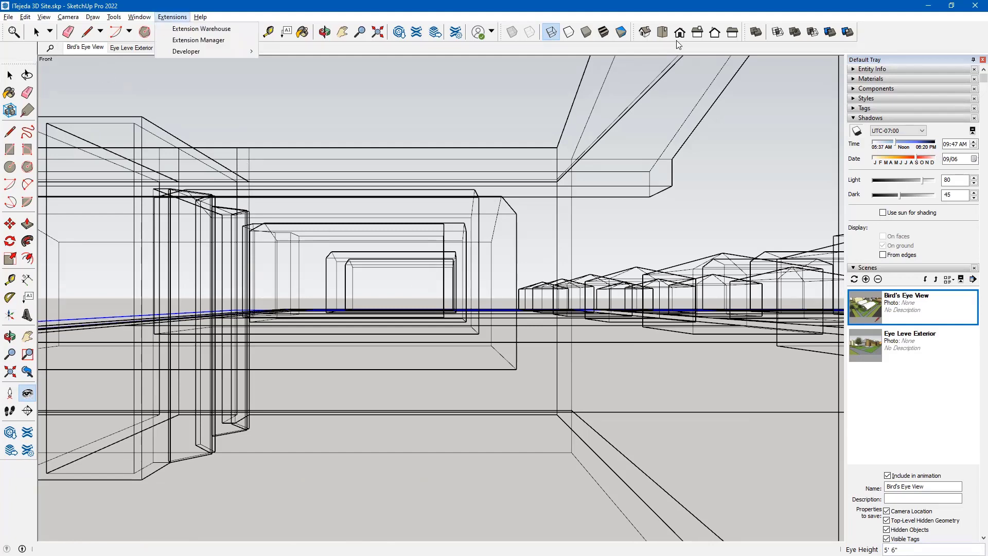
left_click(662, 33)
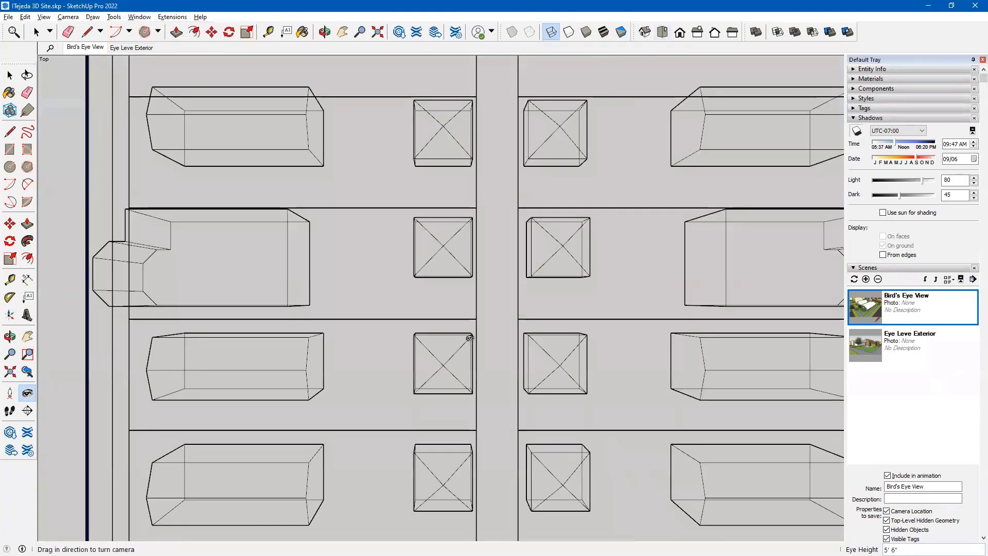
left_click(10, 75)
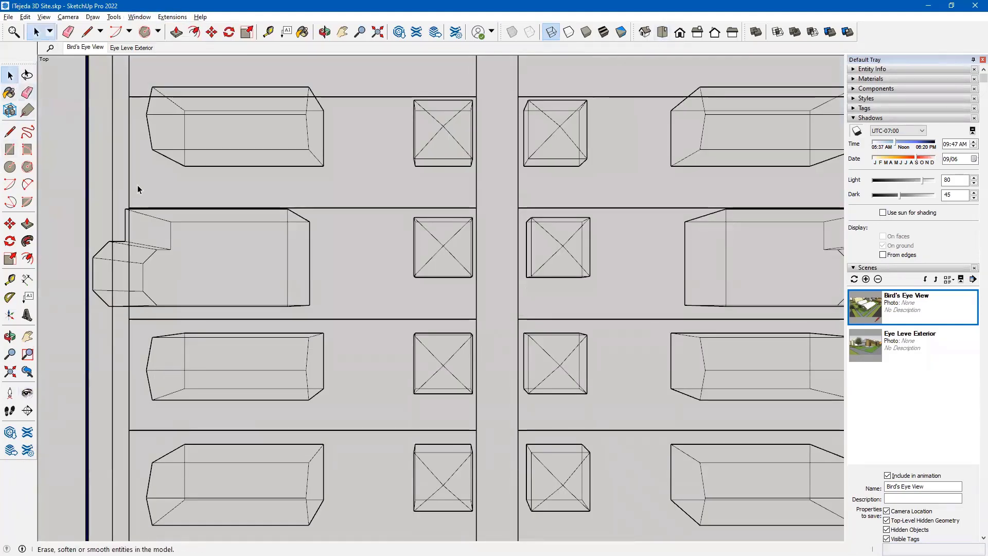
mouse_move(384, 400)
middle_mouse_down("shift")
mouse_move(391, 361)
mouse_move(371, 336)
mouse_move(474, 176)
middle_mouse_up("shift")
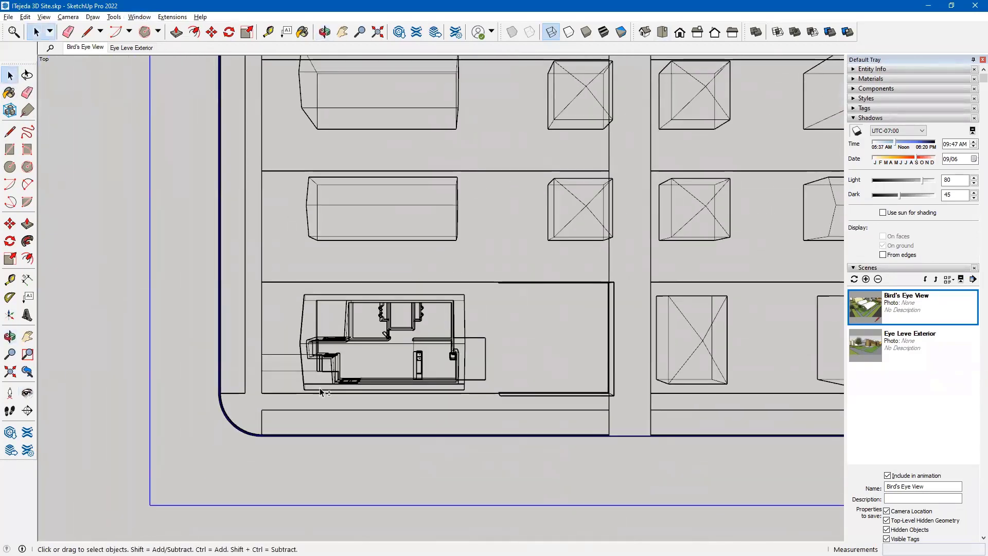
middle_click_drag(320, 393, 489, 319, "shift")
scroll(494, 320, "up", 5)
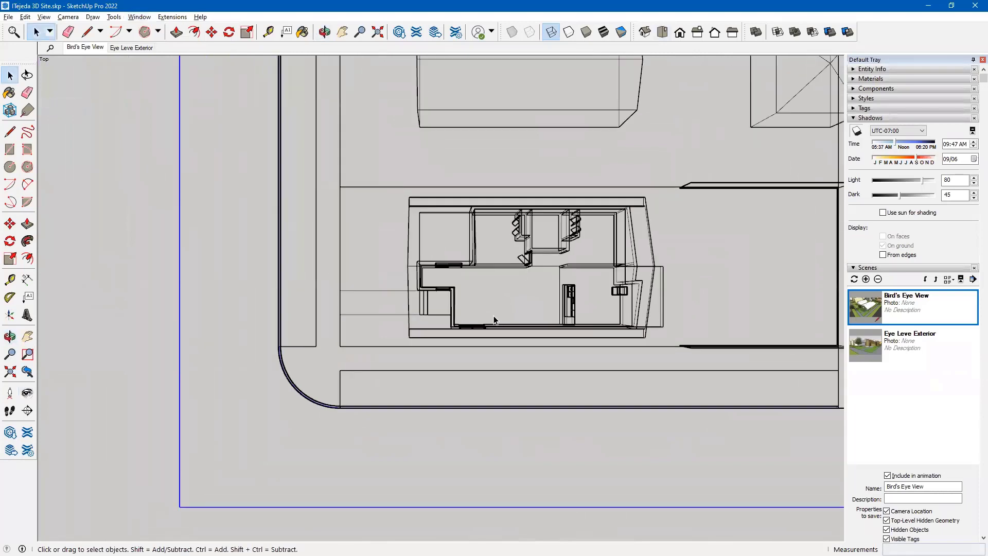
middle_click_drag(514, 293, 316, 320, "shift")
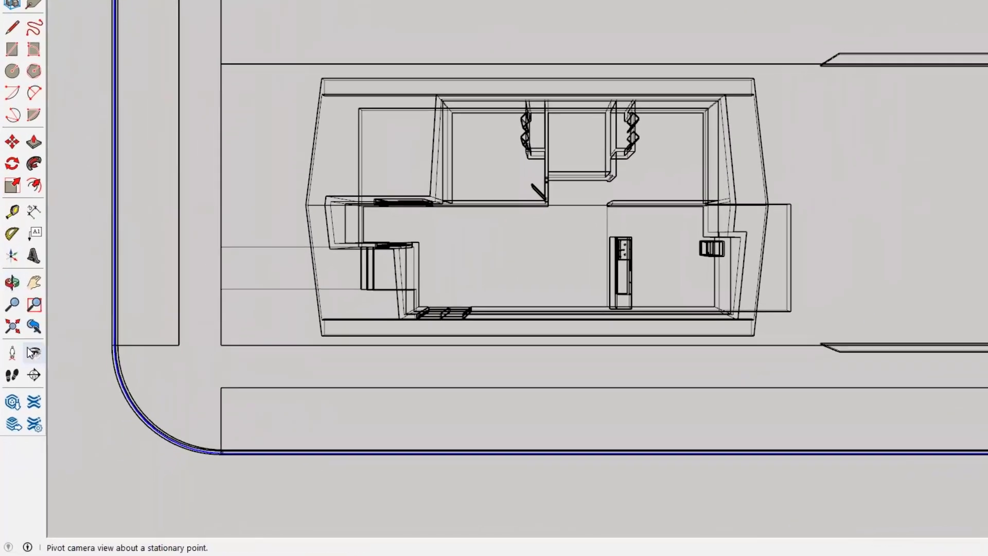
left_click(11, 354)
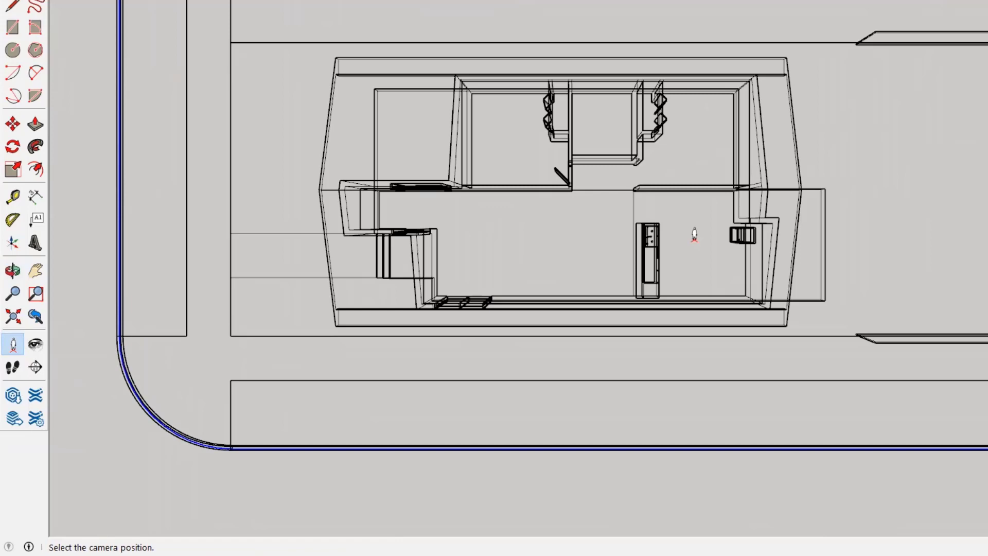
left_click_drag(694, 235, 681, 264)
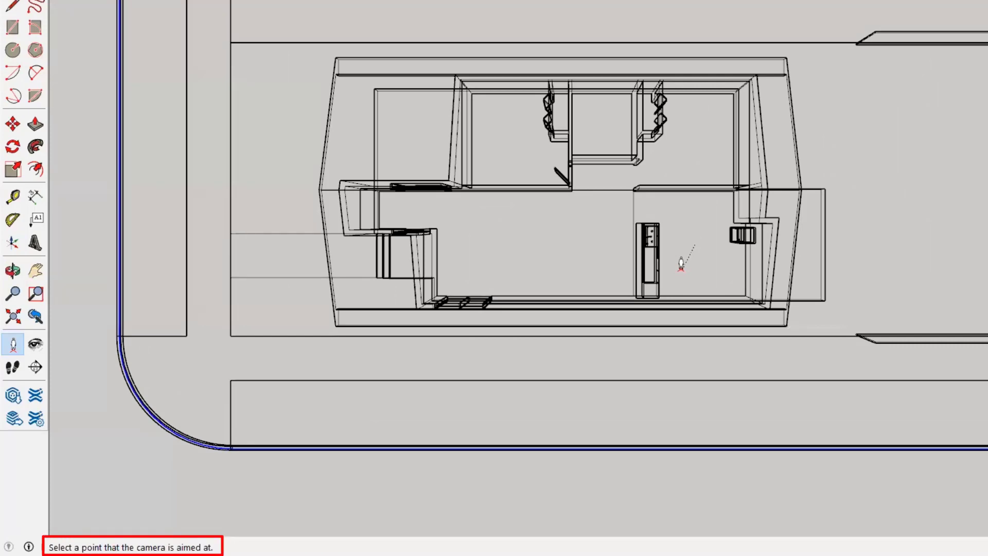
left_click_drag(681, 263, 502, 238)
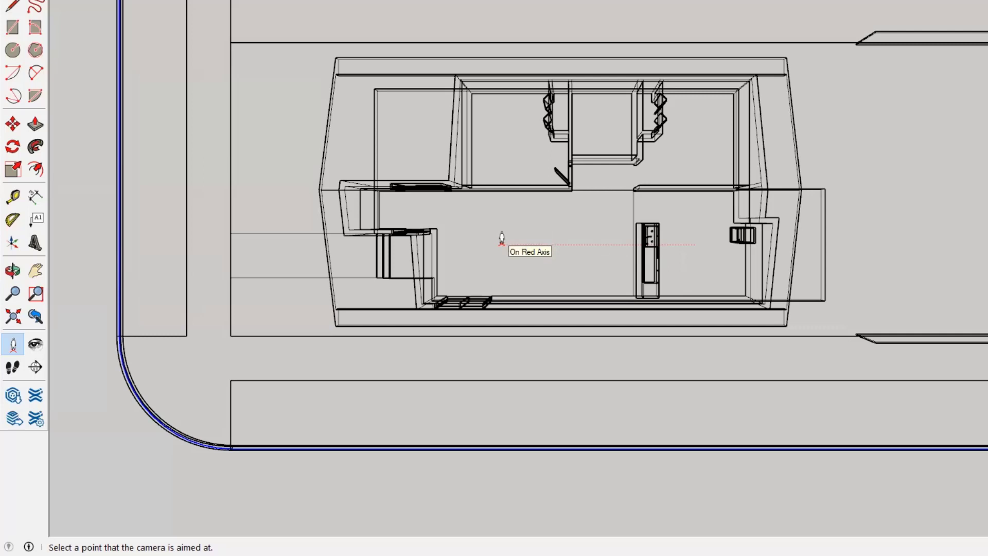
left_click_drag(502, 238, 502, 238)
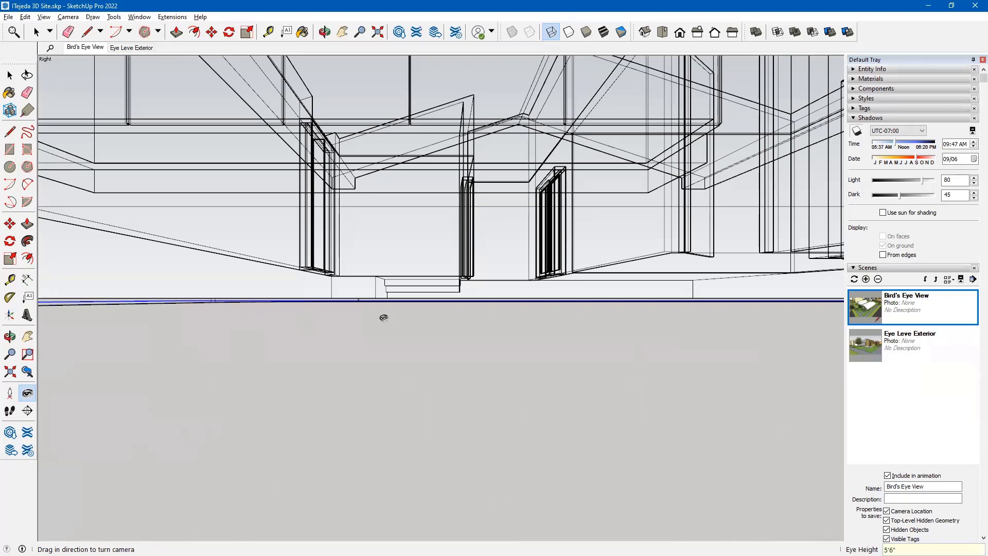
key("Return")
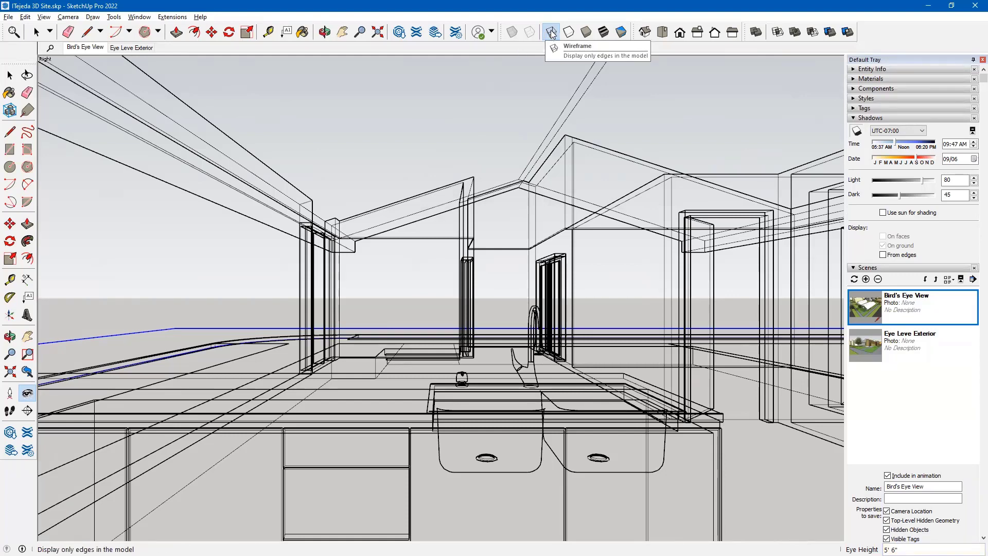
- Restore the shaded-with-textures display with X-ray off, and walk the camera forward over the sink counter into the room
left_click(605, 32)
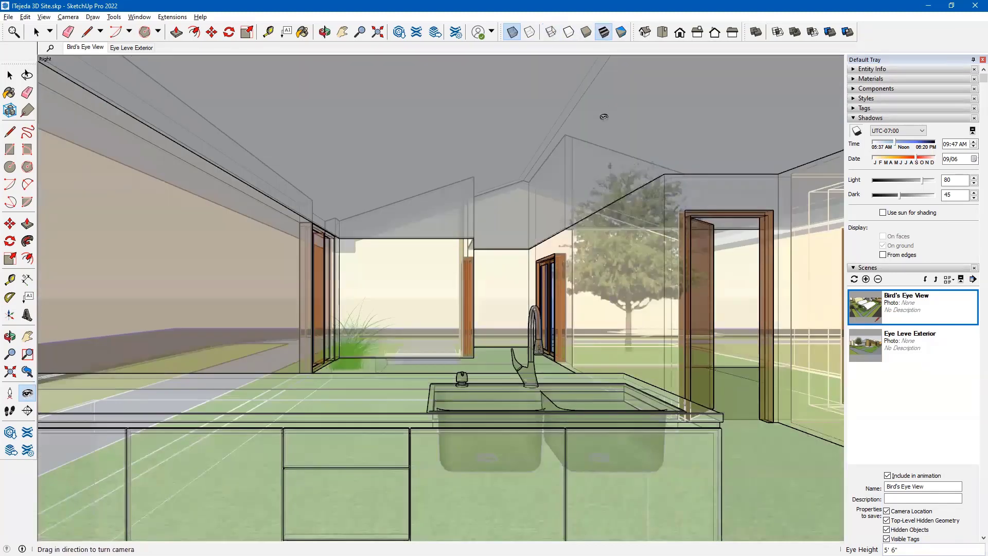
left_click(513, 32)
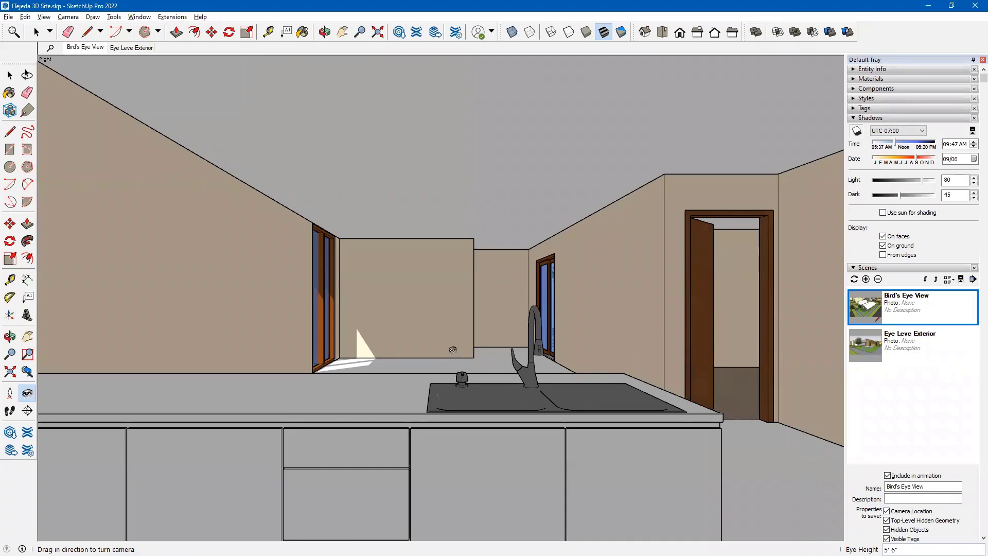
left_click(9, 411)
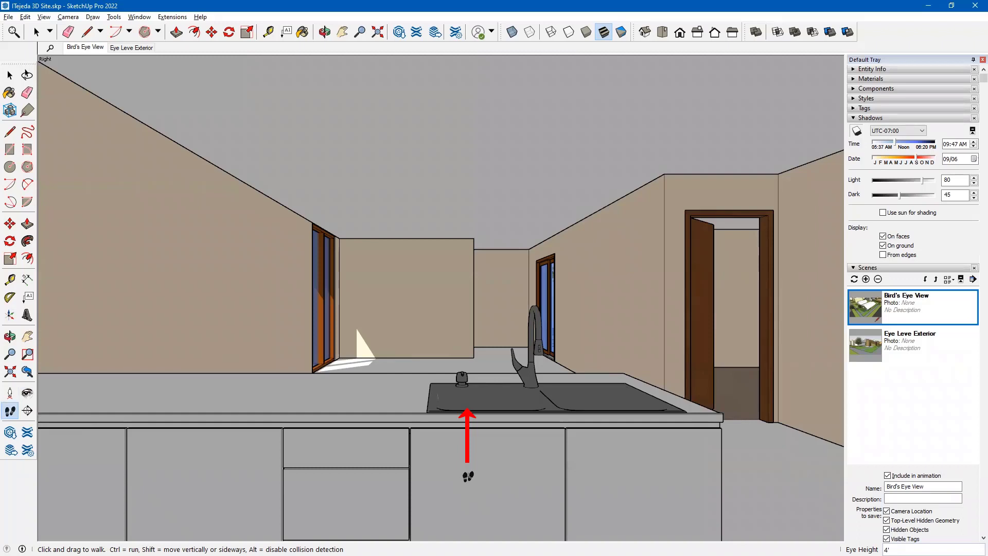
mouse_move(468, 476)
left_mouse_down()
mouse_move(479, 500)
mouse_move(471, 468)
left_mouse_up()
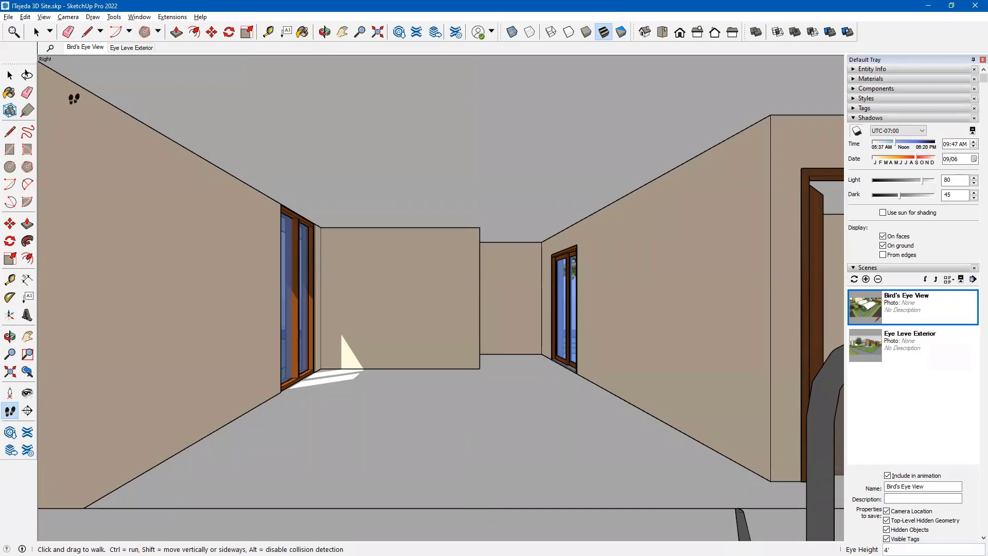
- Advance the interior camera past the kitchen counter into the open room, combining zooming and the Walk tool
left_click(15, 78)
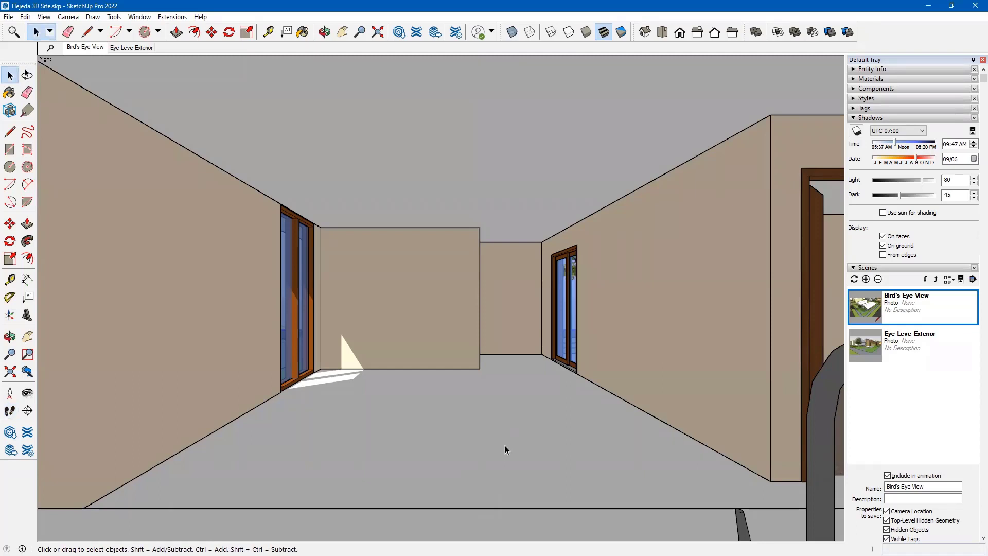
scroll(505, 445, "up", 1)
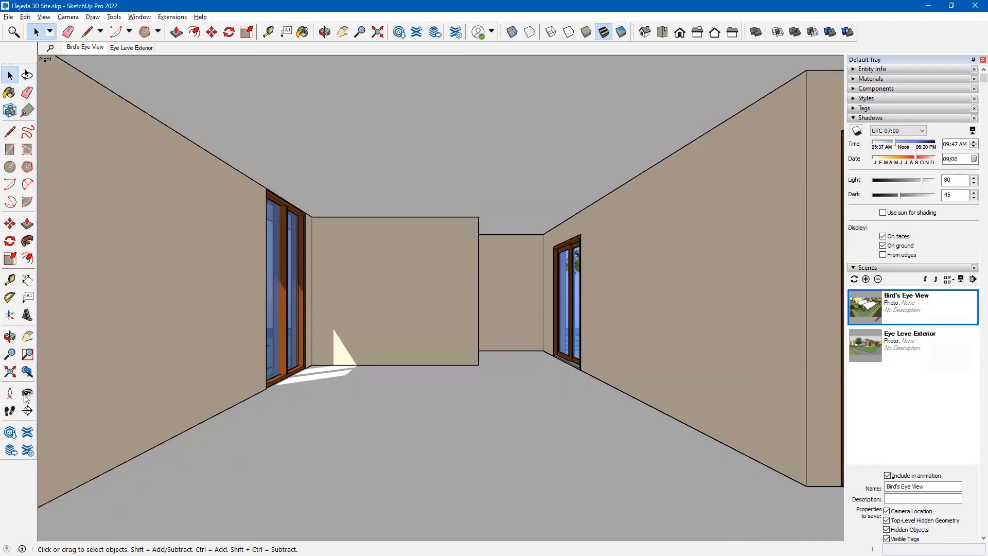
left_click(10, 411)
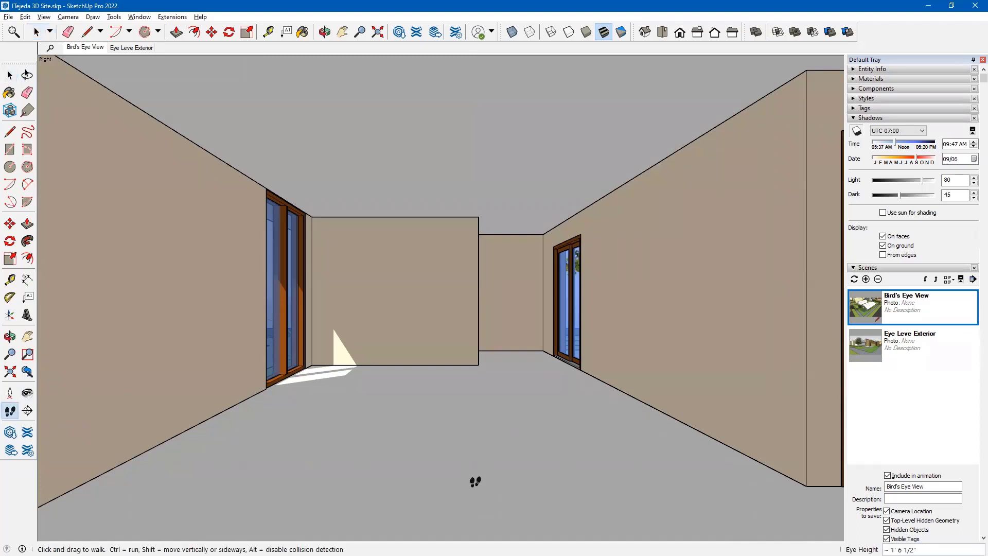
left_click_drag(475, 481, 474, 467)
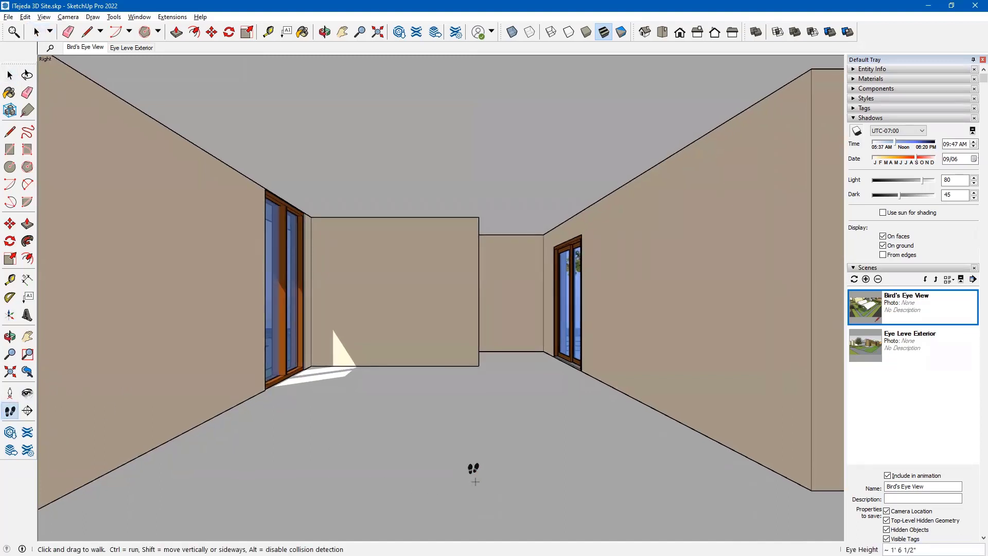
left_click(9, 75)
left_click(10, 76)
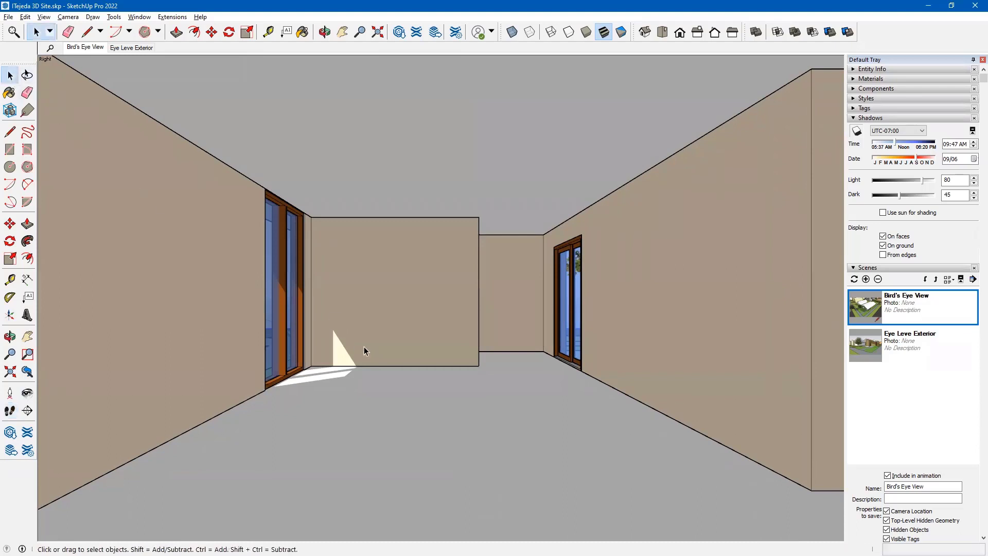
scroll(452, 358, "up", 1)
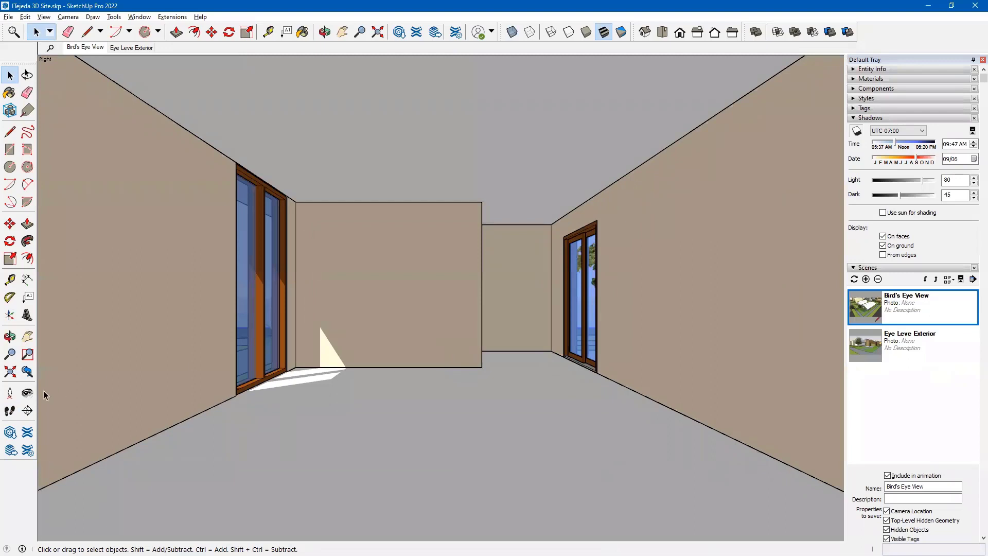
left_click(9, 410)
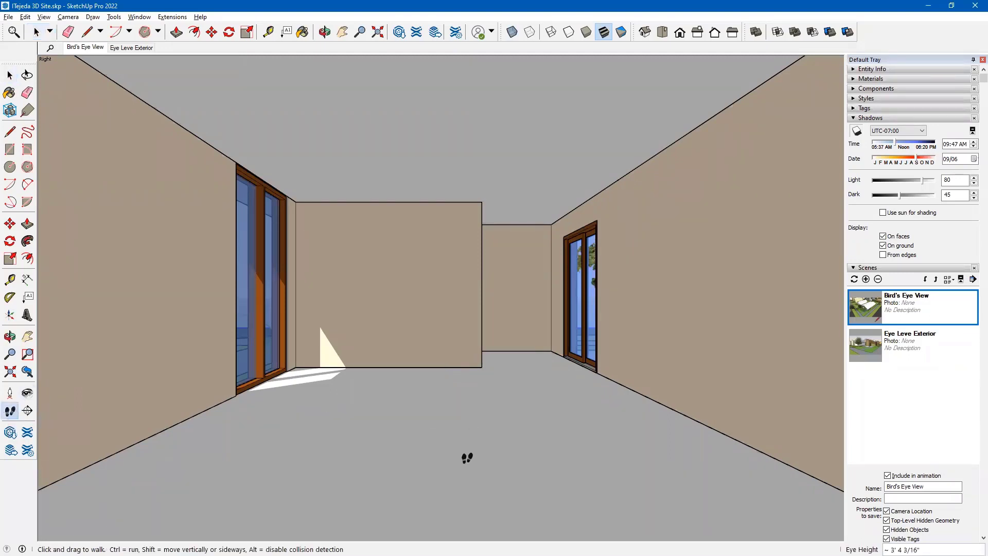
left_click_drag(468, 459, 485, 425)
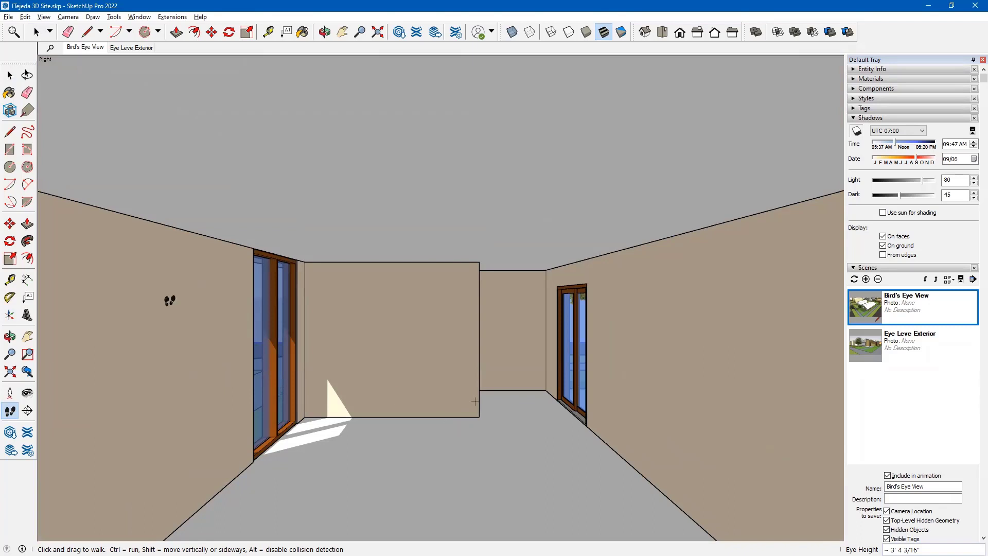
- Reset the interior camera's eye height to 5'6" with Look Around
left_click(26, 394)
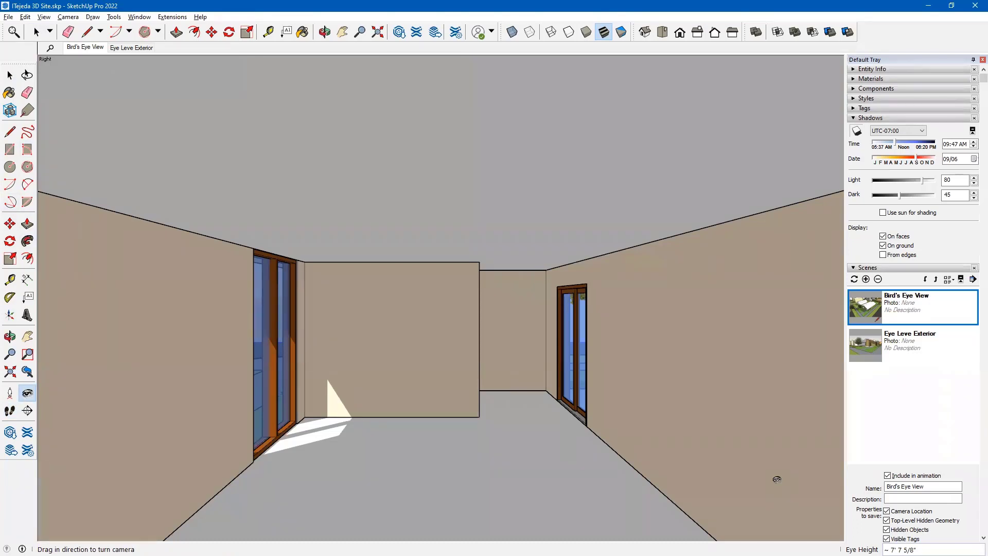
type("5' 6\"")
key("Return")
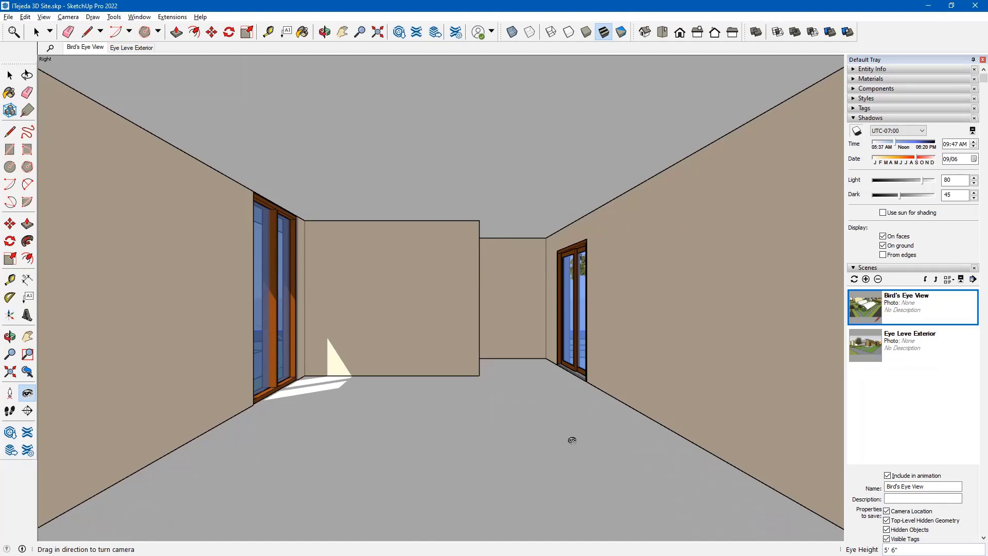
- Try a 35-degree field of view for the interior camera and settle on 60 degrees
left_click(10, 354)
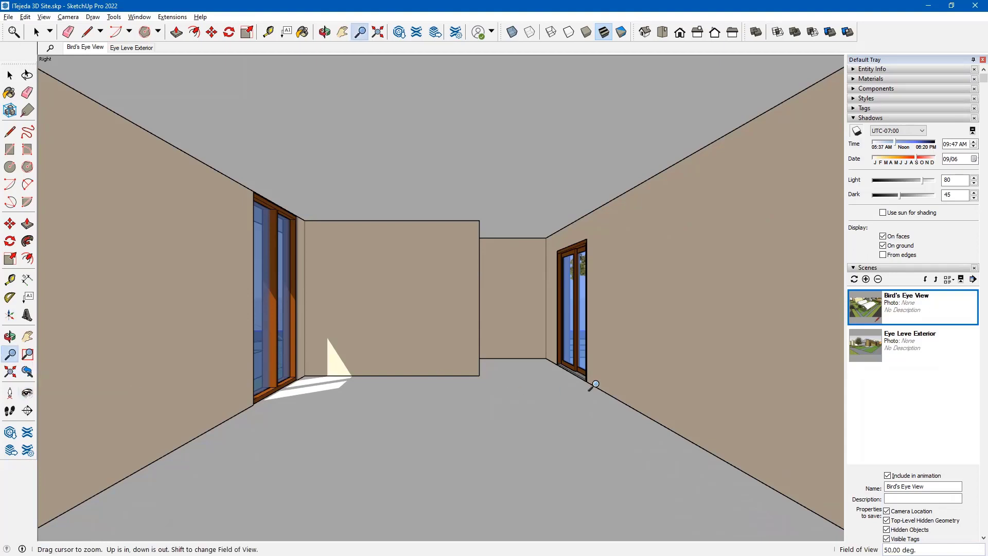
type("35")
key("Return")
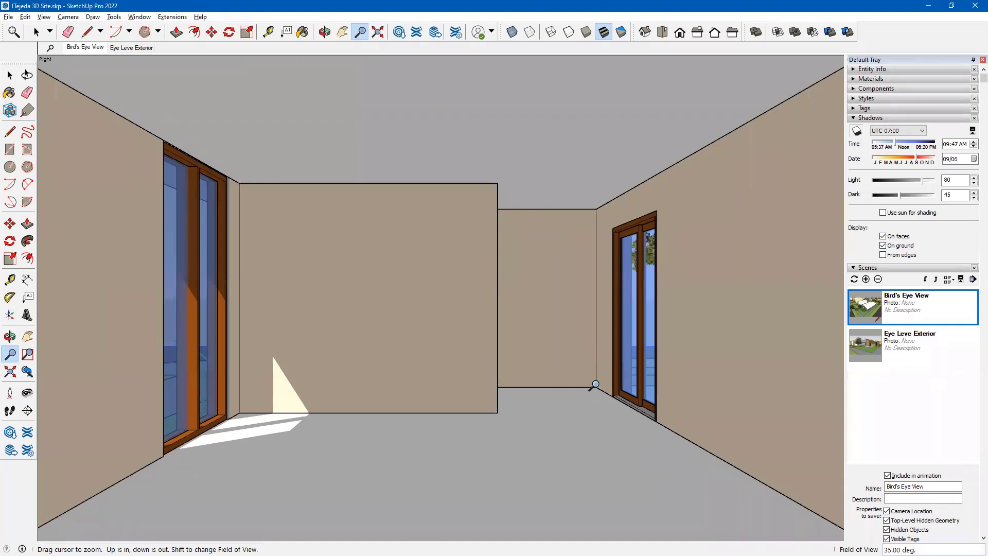
type("60")
key("Return")
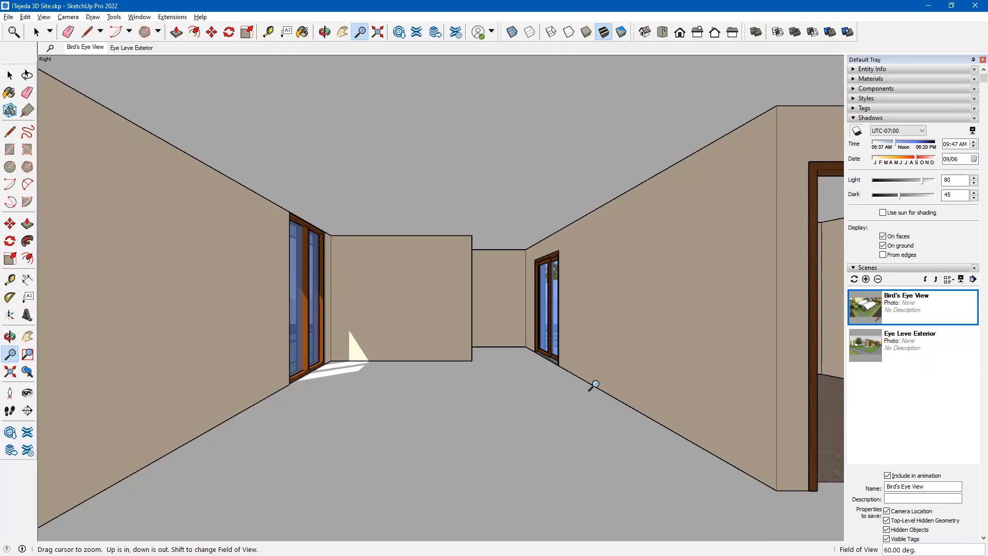
- Pan the interior camera toward the doorway side and turn it back toward the large window wall, keeping eye height at 5'6"
left_click(27, 337)
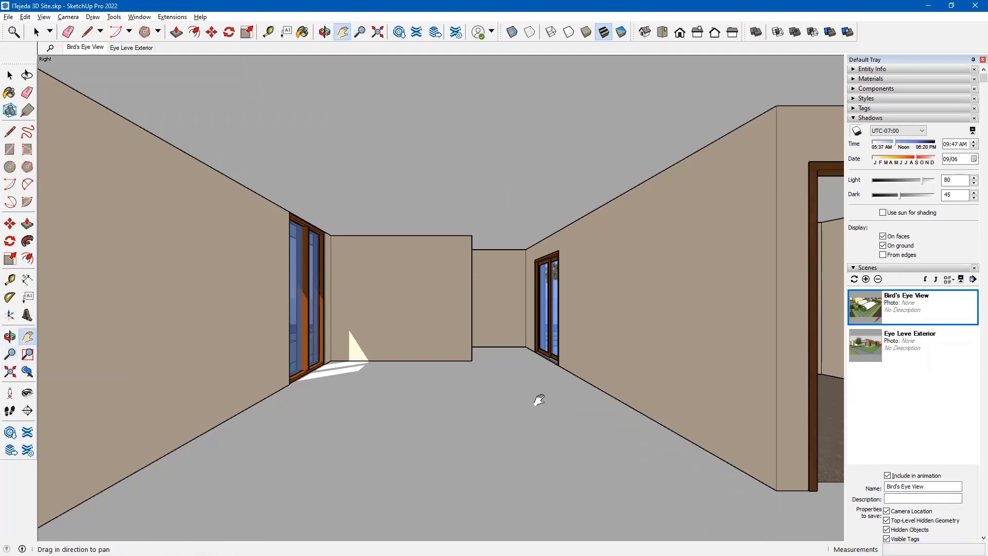
left_click_drag(536, 400, 441, 399)
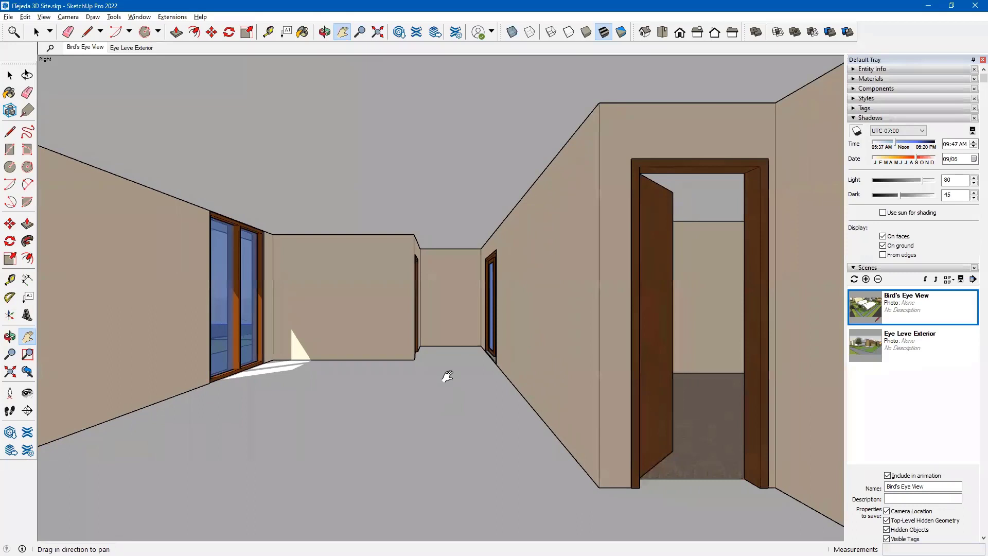
left_click(27, 394)
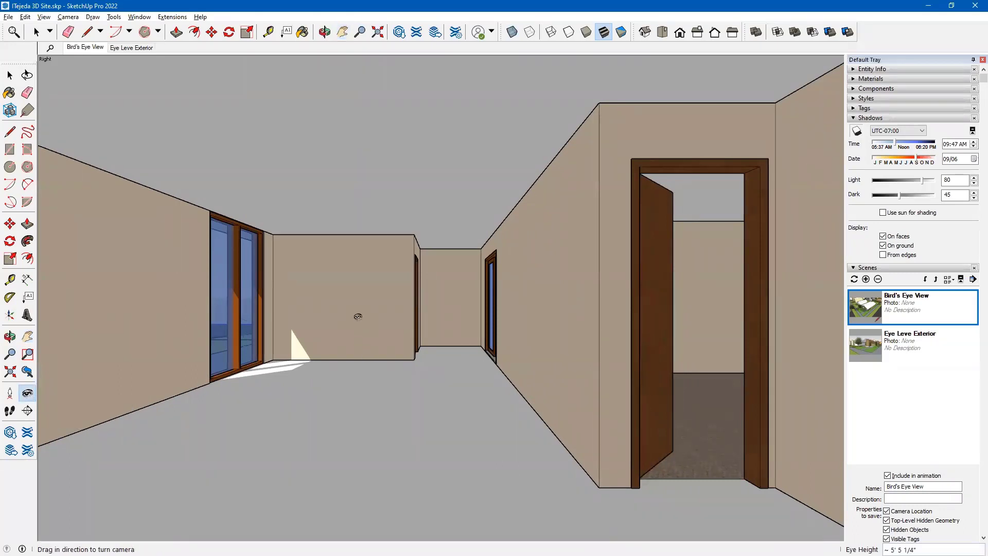
mouse_move(355, 322)
left_mouse_down()
mouse_move(363, 312)
mouse_move(258, 315)
mouse_move(216, 342)
left_mouse_up()
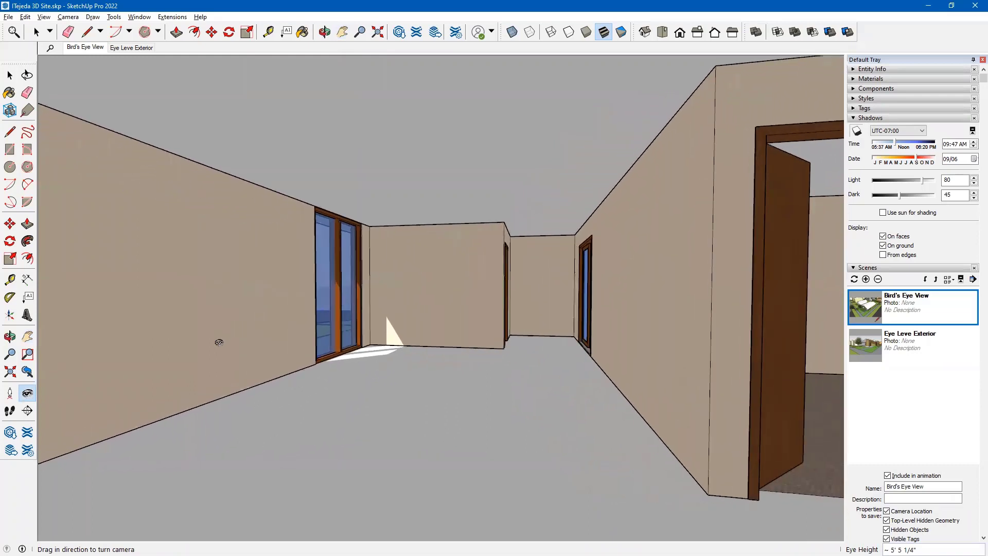
mouse_move(366, 311)
left_mouse_down()
mouse_move(332, 304)
mouse_move(283, 318)
mouse_move(283, 305)
left_mouse_up()
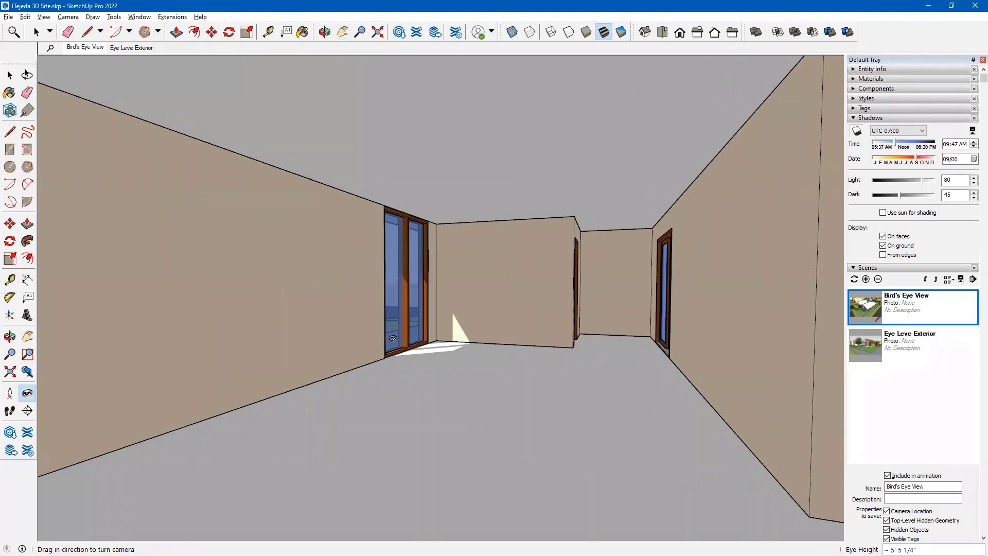
type("5'6")
key("Return")
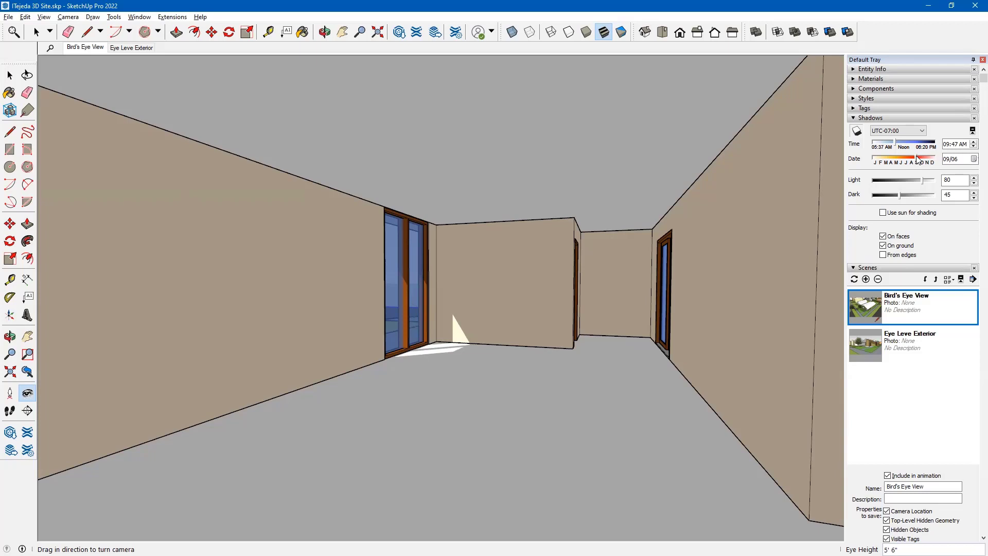
- Try different shadow dates and times, settling on 11/11 at 02:03 PM to cast sunlight through the window across the floor
left_click_drag(918, 159, 927, 163)
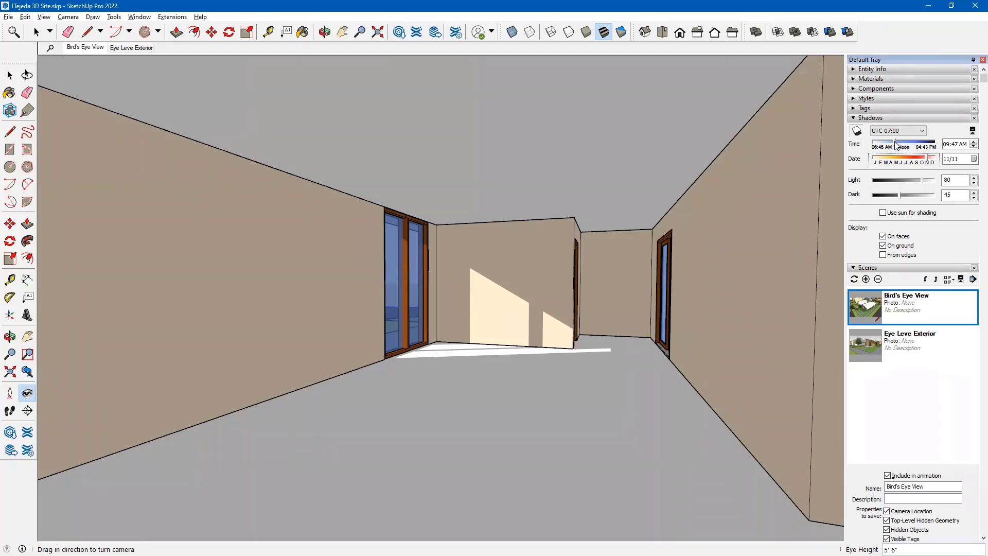
left_click_drag(899, 144, 881, 148)
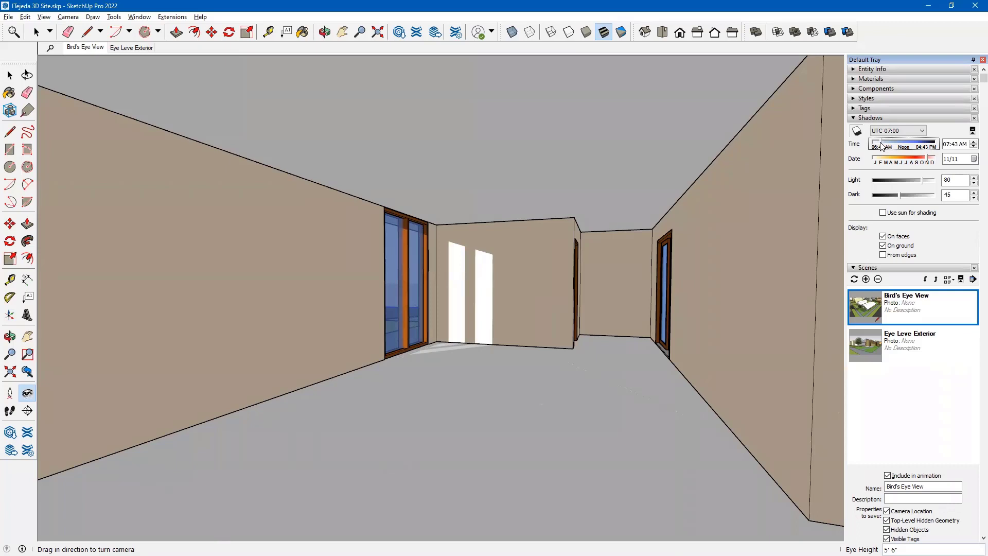
left_click_drag(881, 146, 917, 135)
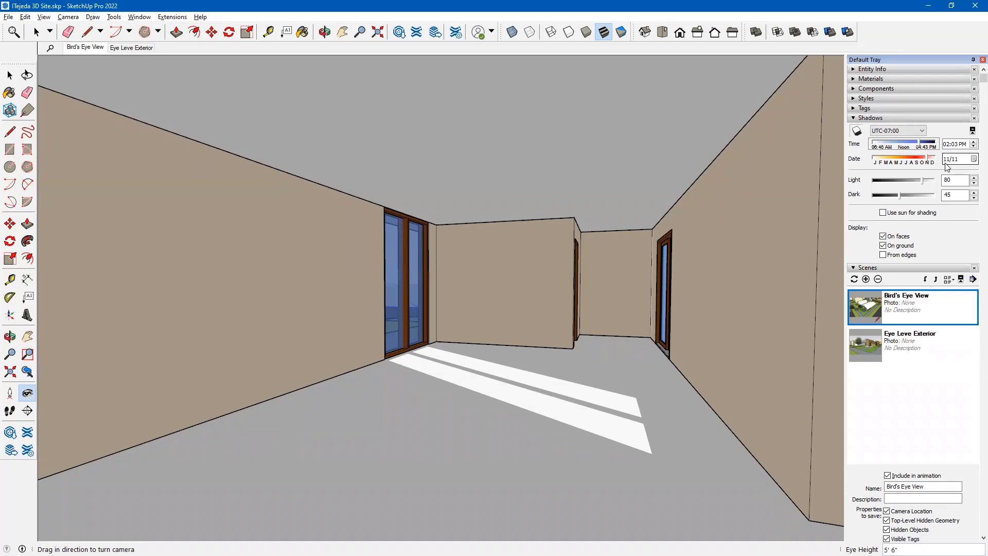
left_click_drag(929, 161, 907, 160)
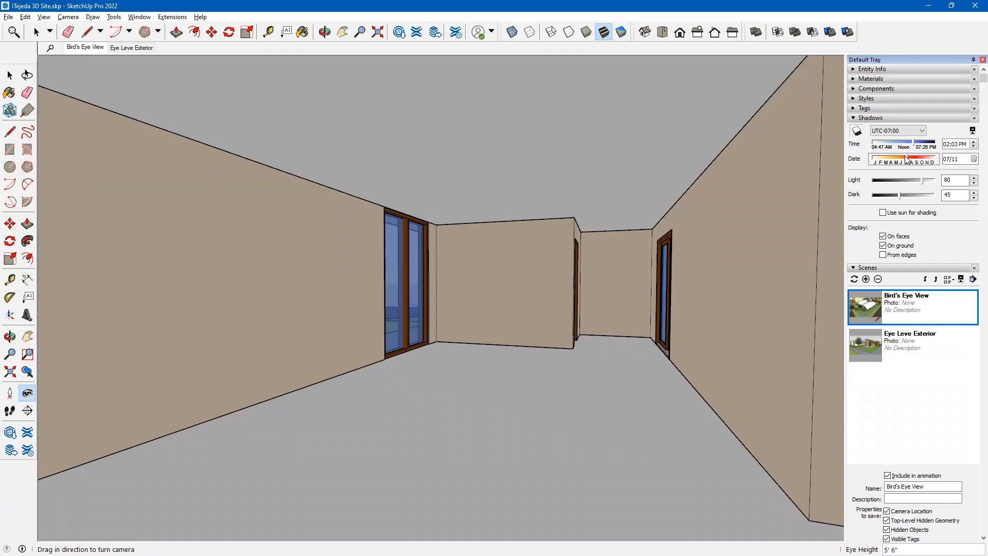
left_click_drag(907, 160, 926, 160)
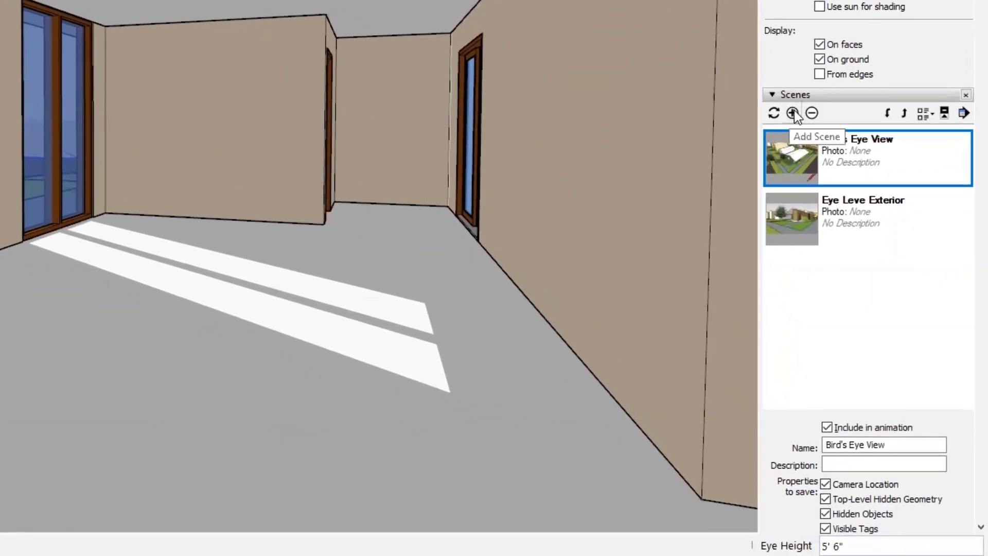
- Add a scene of the current interior view and name it Eye Level Interior
left_click(793, 112)
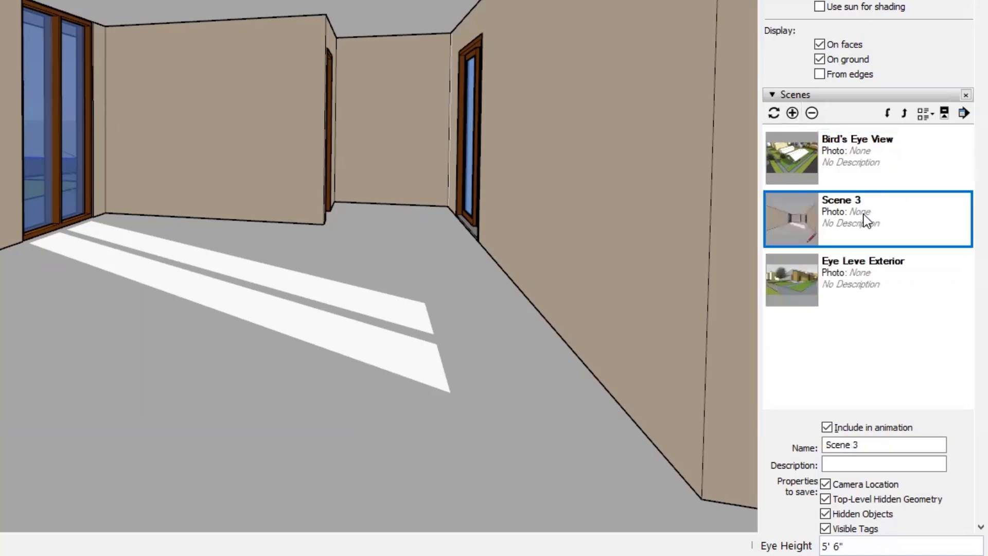
left_click_drag(870, 444, 799, 447)
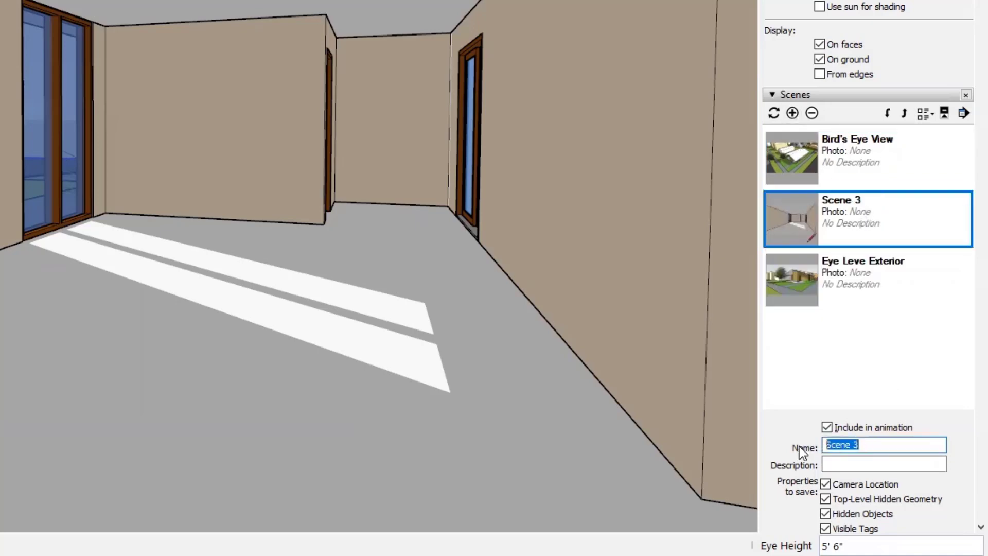
type("Eye Level I")
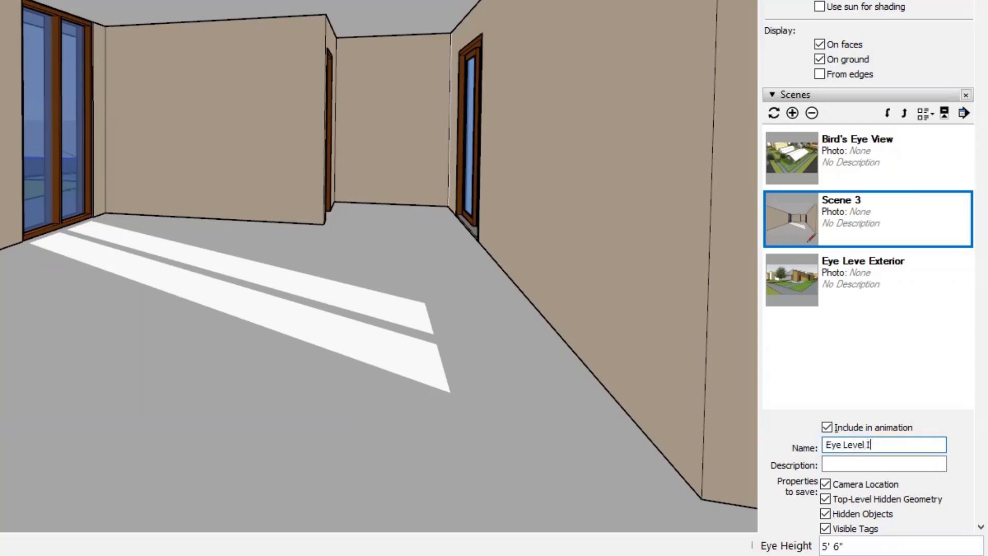
type("nterior")
key("Return")
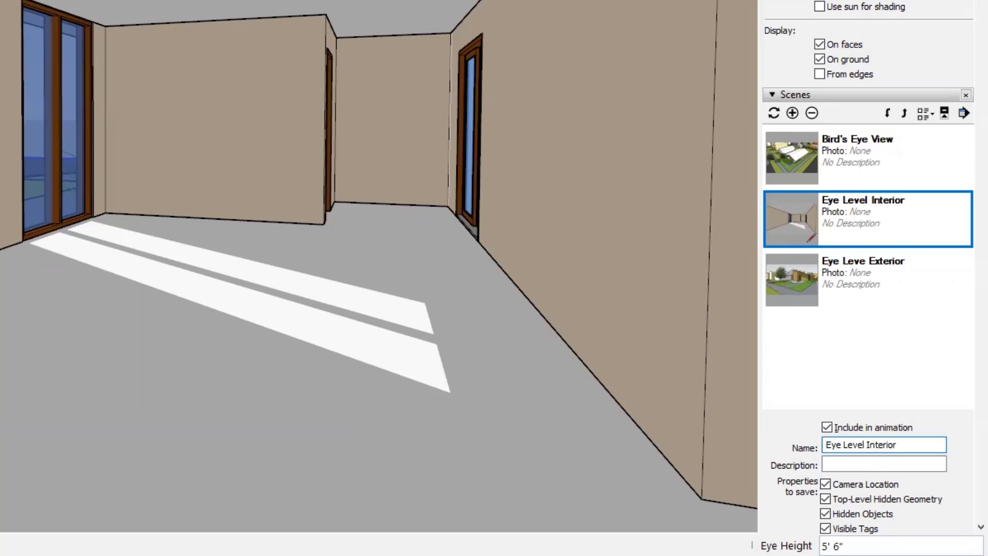
- Correct the exterior scene's name to Eye Level Exterior
left_click(858, 270)
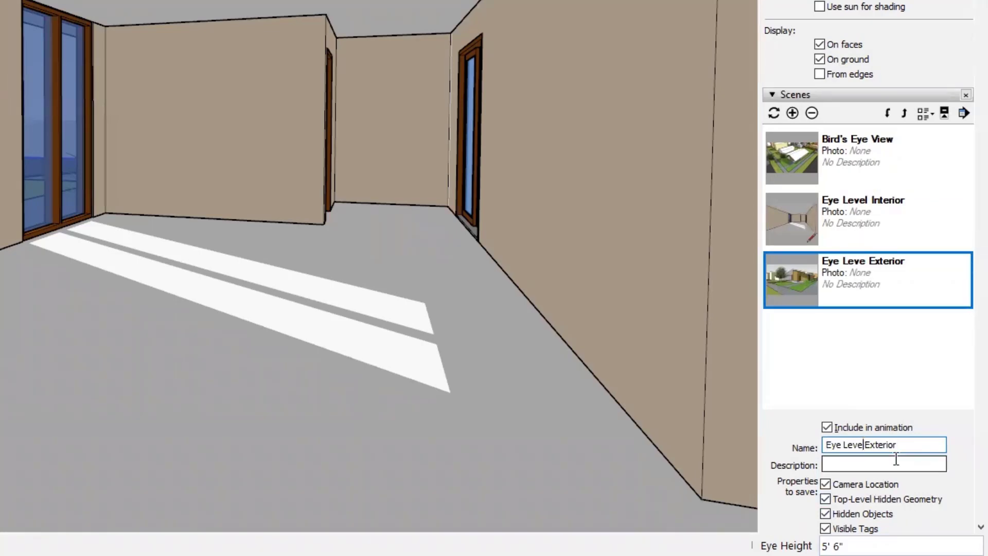
left_click(861, 444)
type("l")
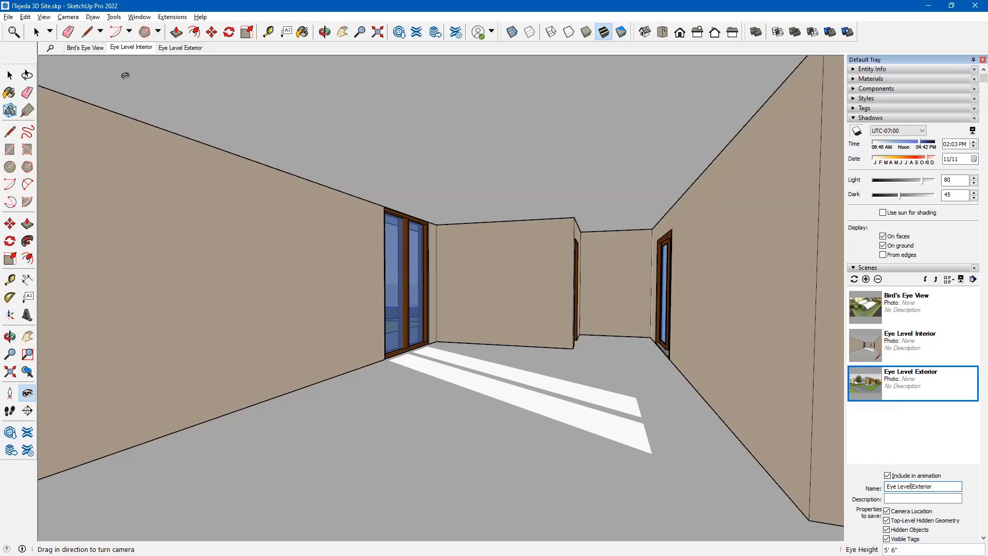
- Review the Bird's Eye View, Eye Level Interior and Eye Level Exterior scenes, viewing the corner house from farther back in the last one
left_click(92, 49)
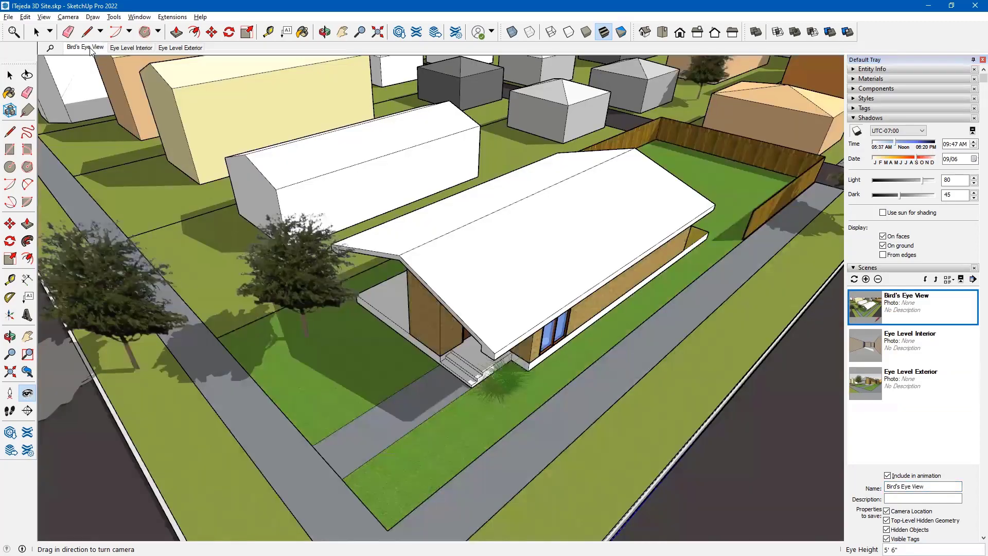
left_click(133, 49)
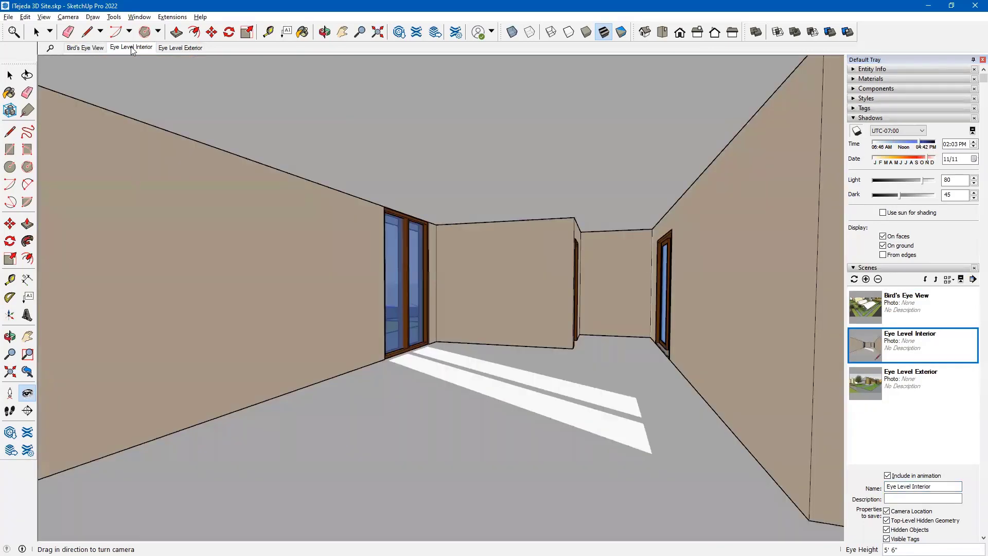
left_click(180, 47)
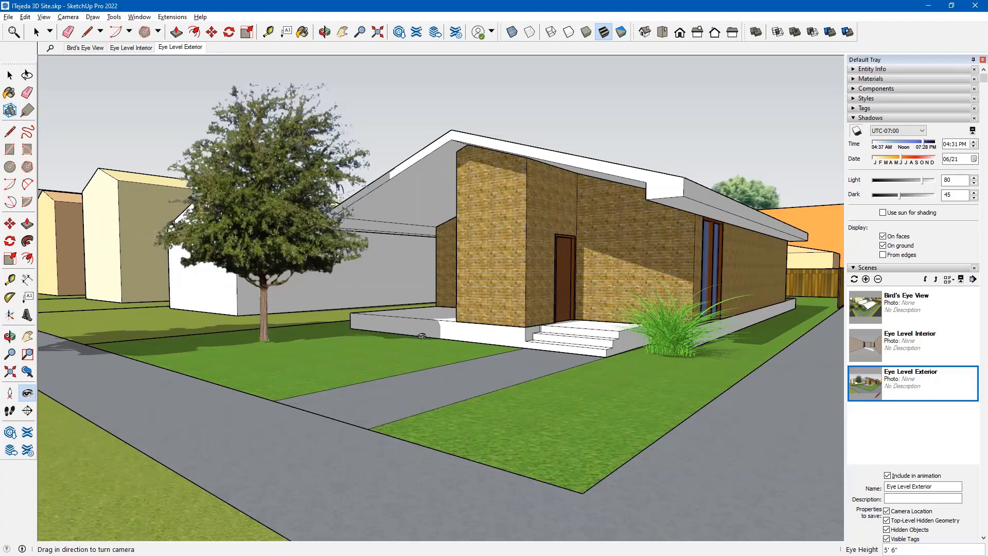
scroll(453, 277, "down", 3)
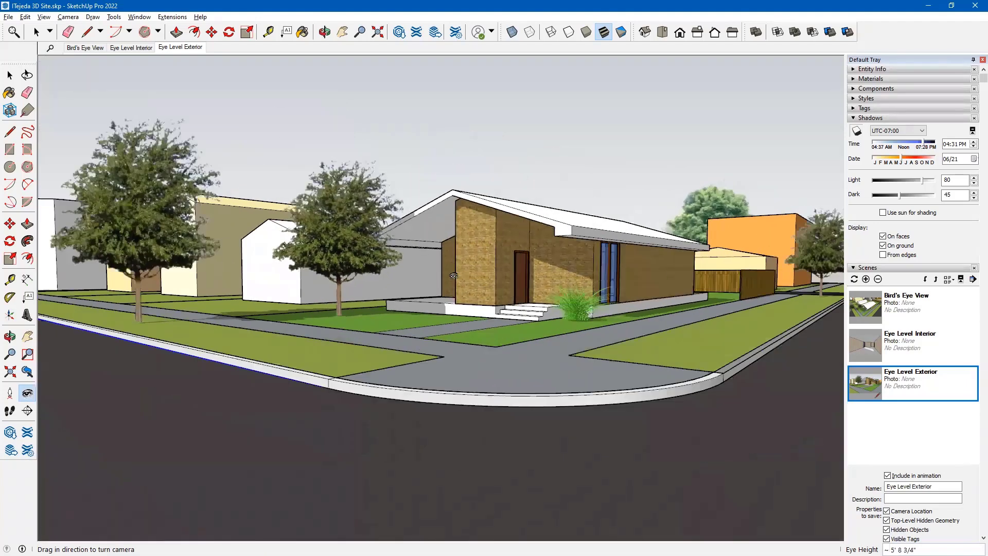
scroll(453, 277, "down", 1)
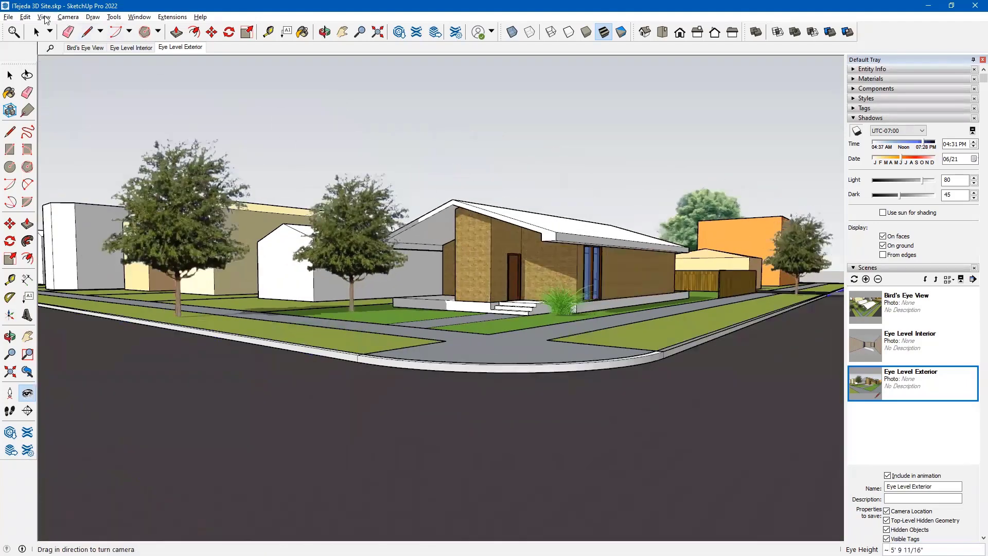
- Turn off the shadows and set the camera's field of view to 35 degrees
left_click(45, 17)
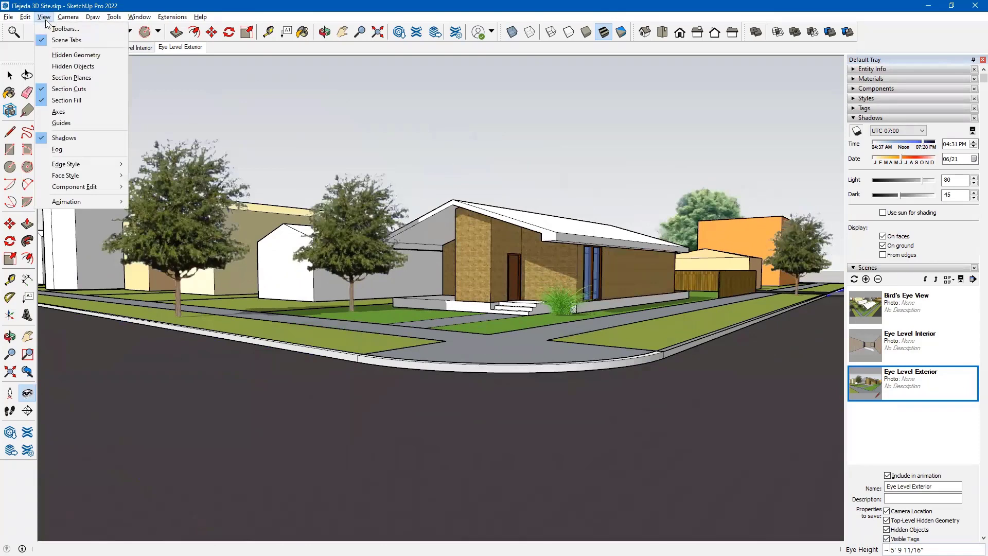
left_click(44, 138)
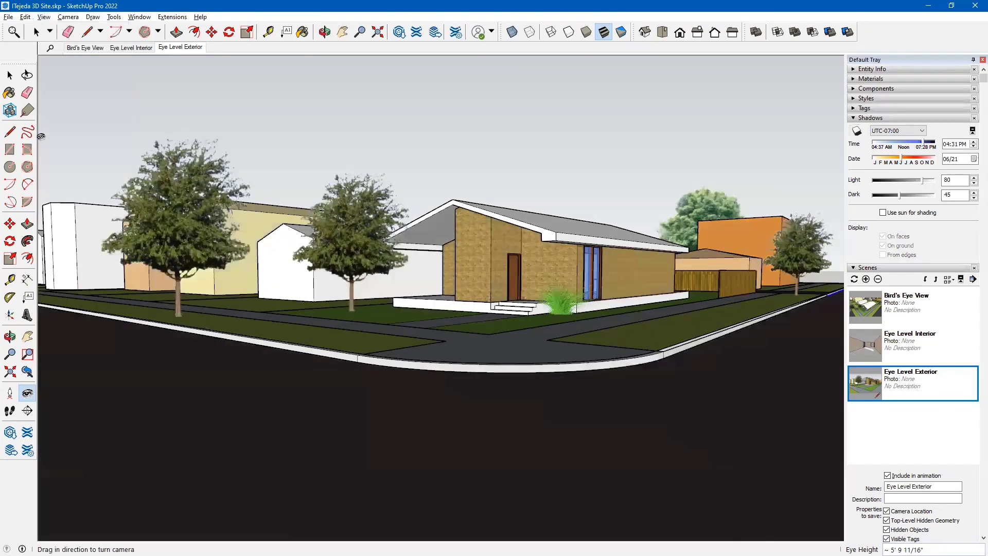
left_click(71, 18)
key("Escape")
left_click(11, 355)
type("35")
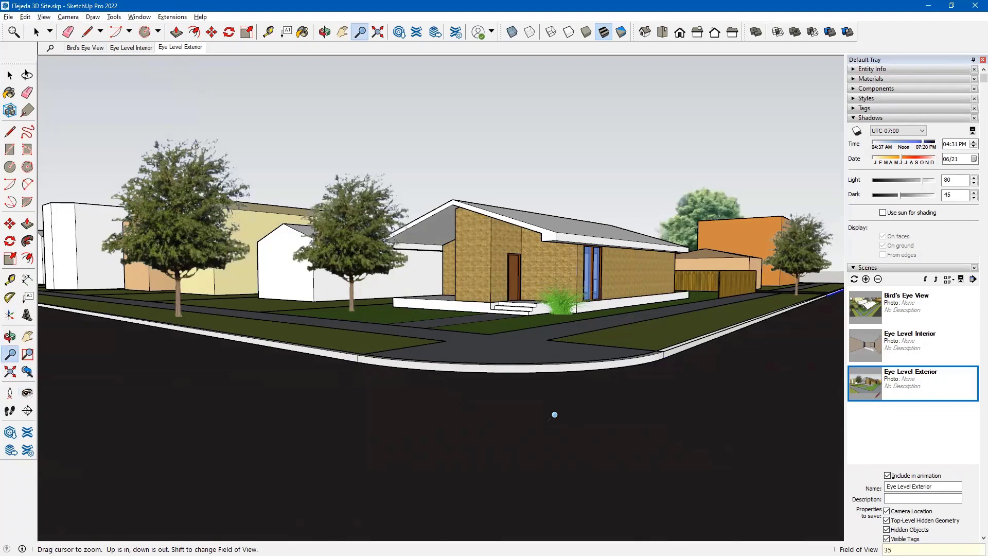
key("Return")
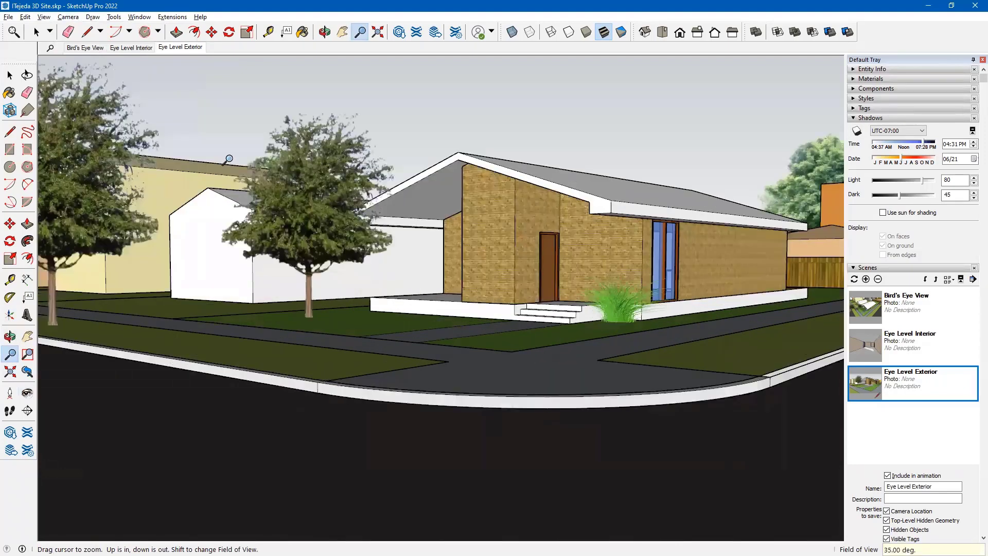
left_click(9, 75)
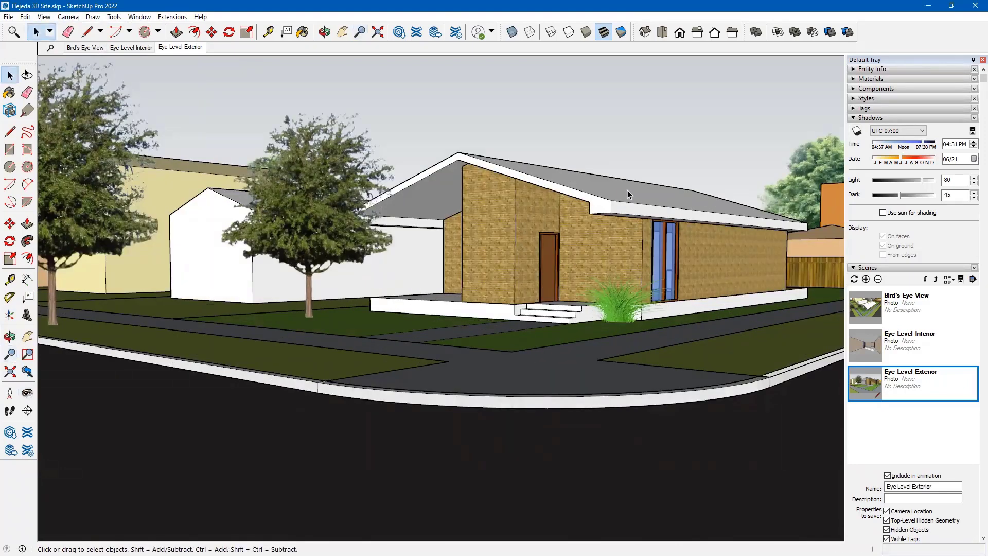
- Place a section plane along the corner house's long street-facing side, locked perpendicular to the green axis, keeping the default name Section 1 and symbol 1
middle_click_drag(628, 190, 495, 310)
scroll(606, 316, "down", 5)
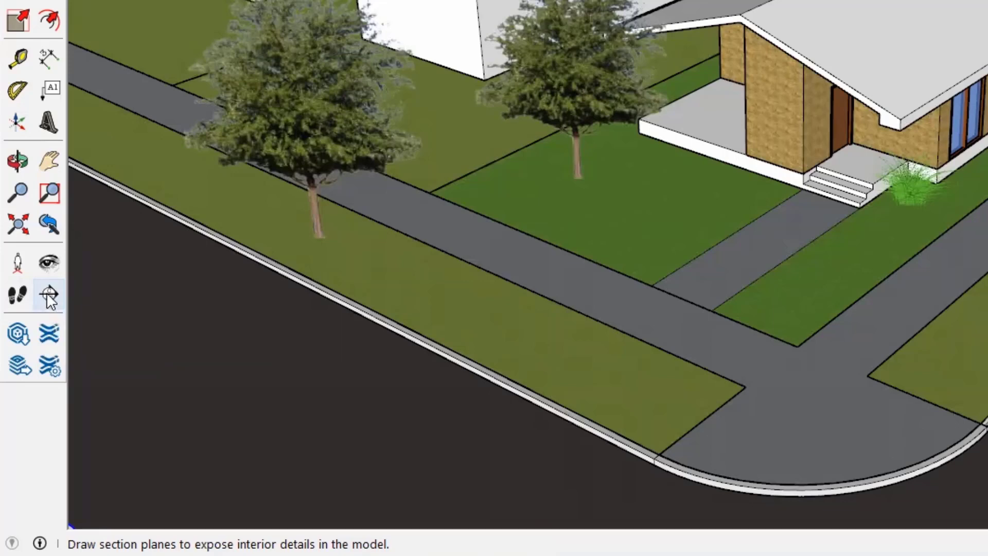
left_click(49, 297)
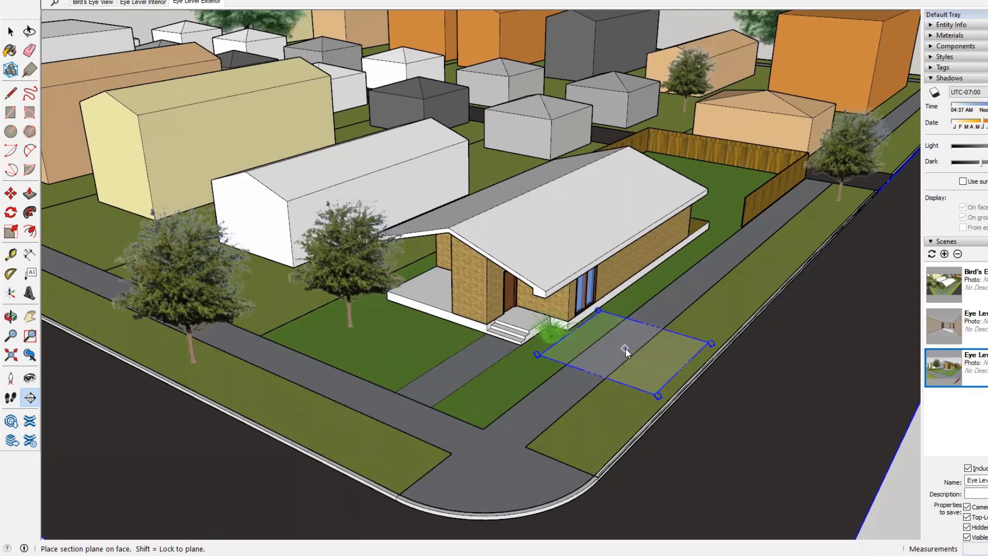
key("Right")
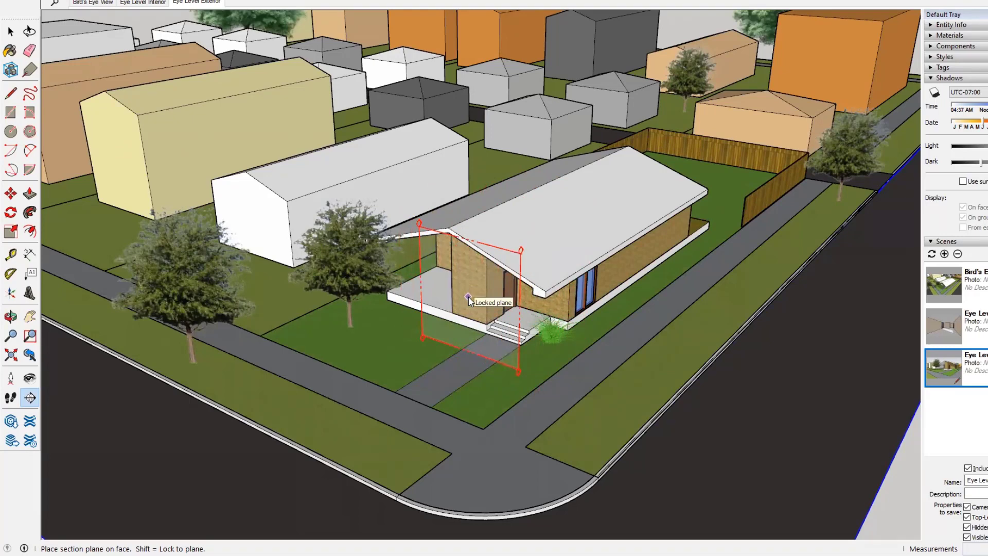
key("Left")
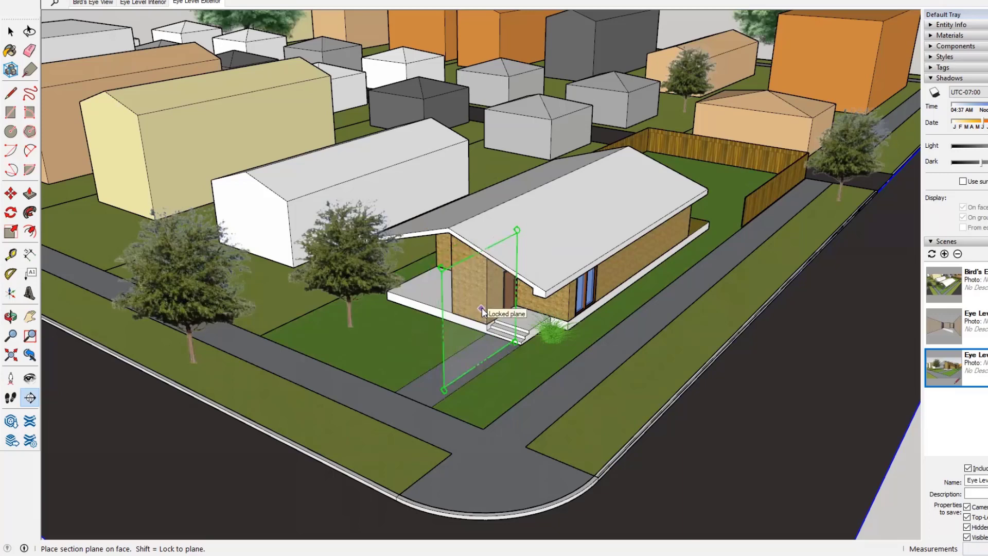
key("shift")
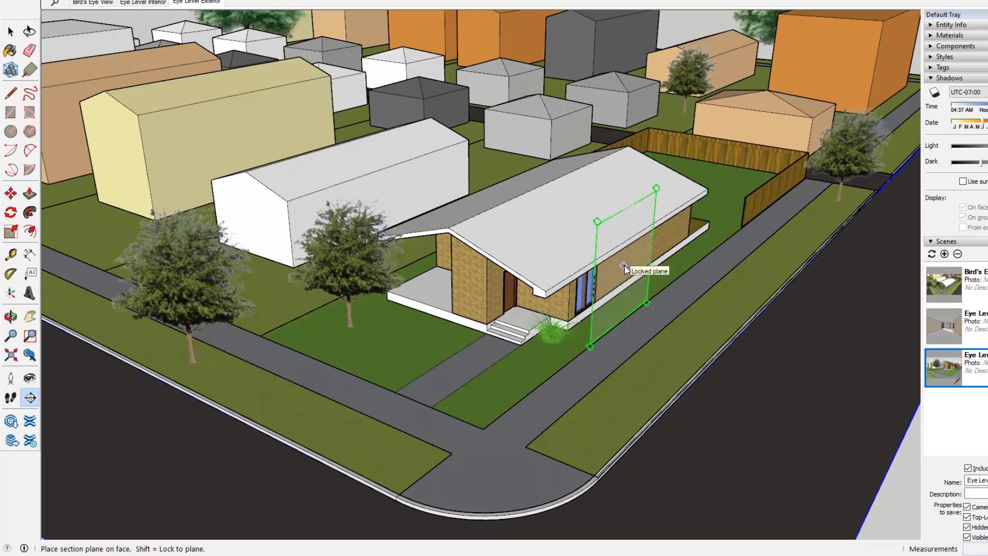
left_click(625, 264)
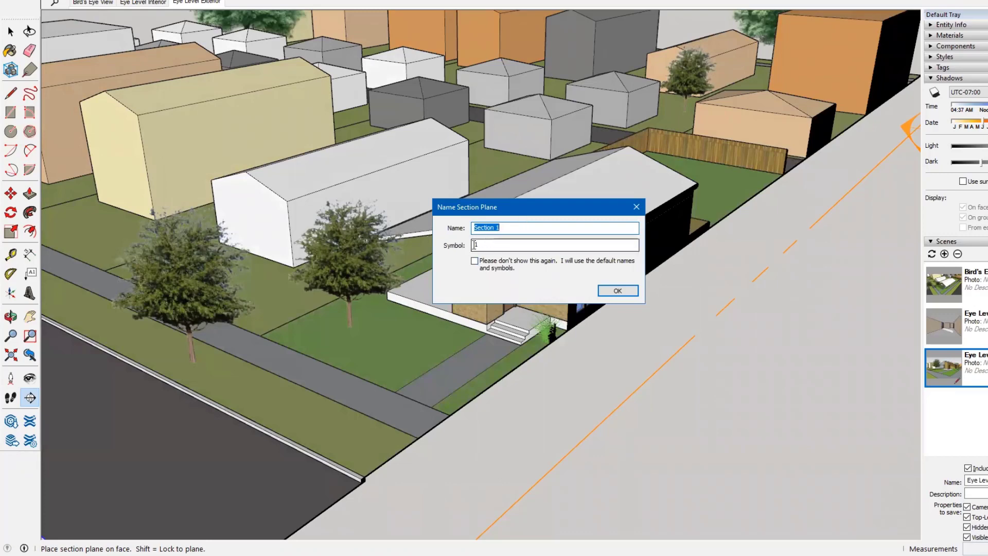
left_click(618, 291)
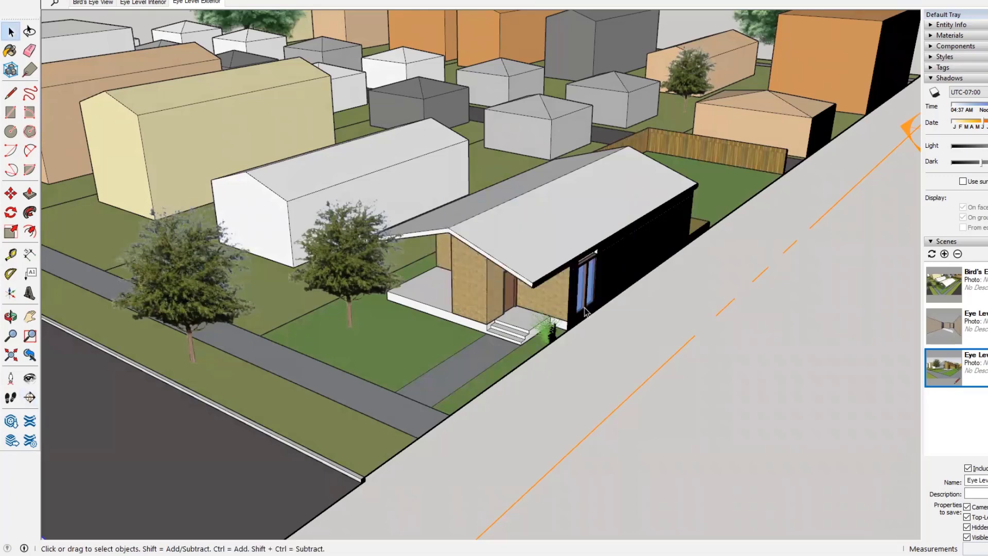
- Move the section plane about 6' along the green axis into the house to cut through its interior
scroll(584, 311, "down", 10)
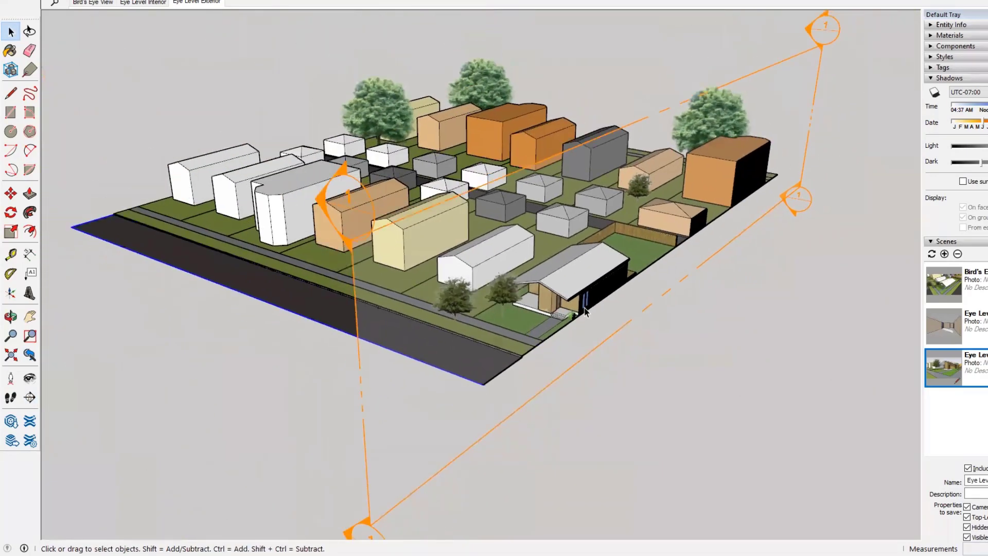
left_click(790, 63)
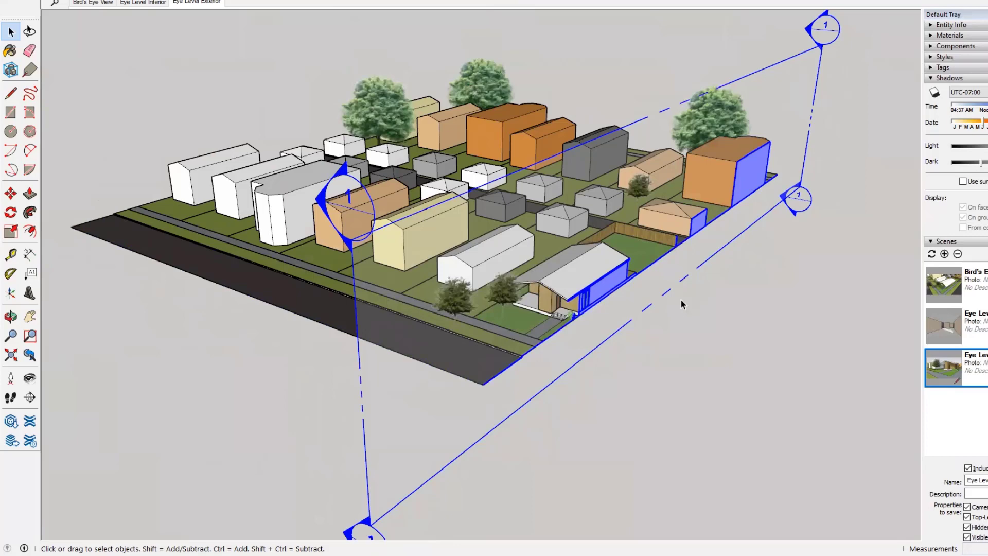
key("m")
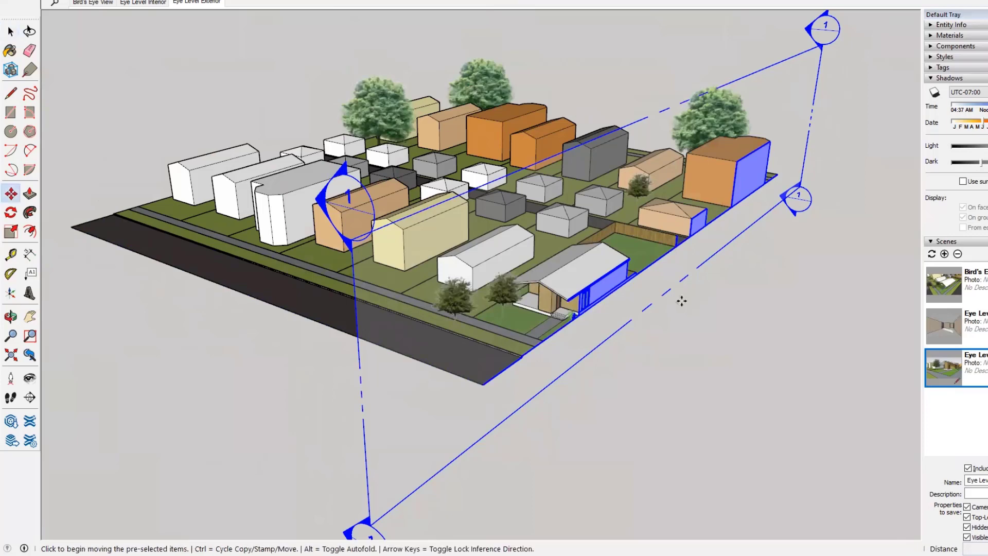
left_click(715, 341)
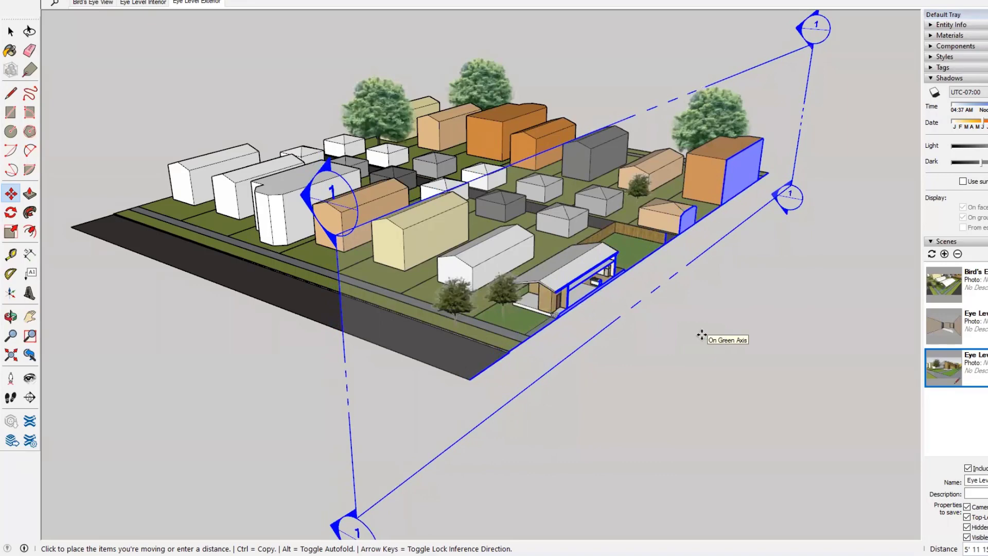
left_click(701, 335)
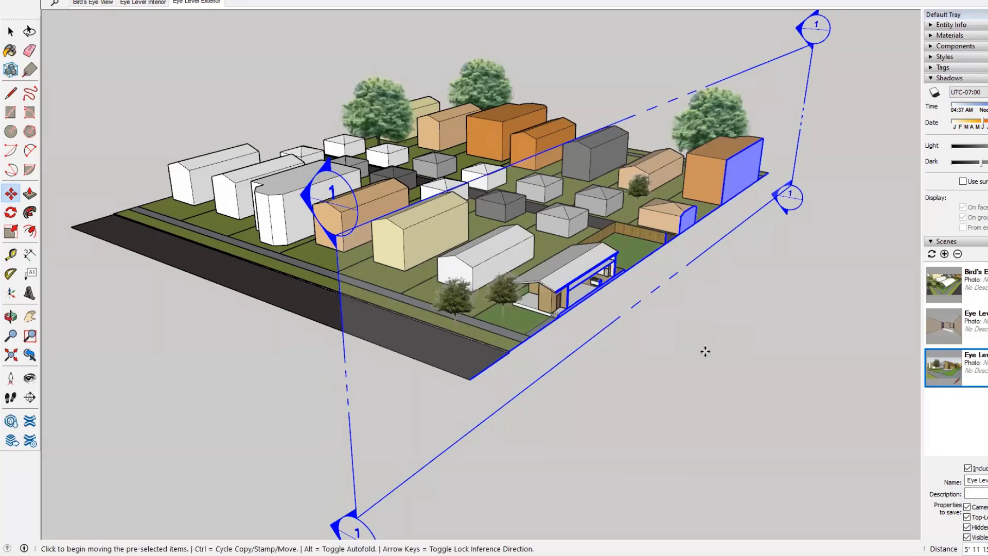
- Examine the sectioned house and surrounding site from several angles, and deselect the section plane
scroll(579, 310, "up", 8)
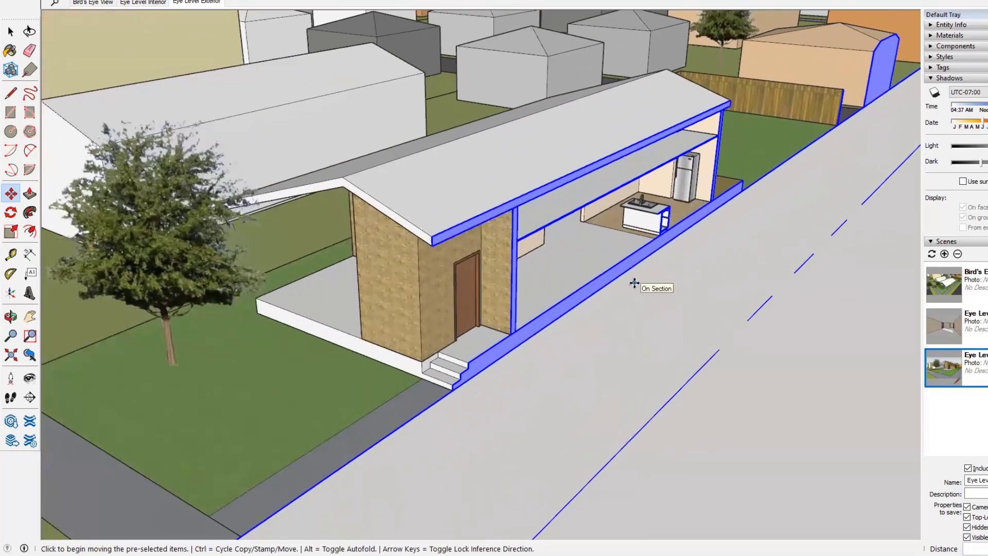
middle_click_drag(633, 283, 463, 181)
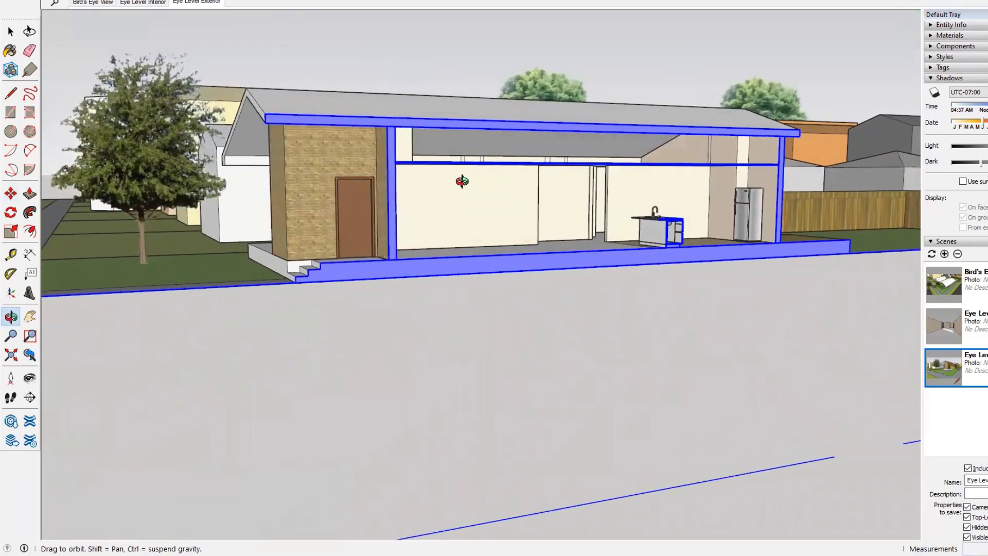
middle_click_drag(462, 181, 348, 171)
key("m")
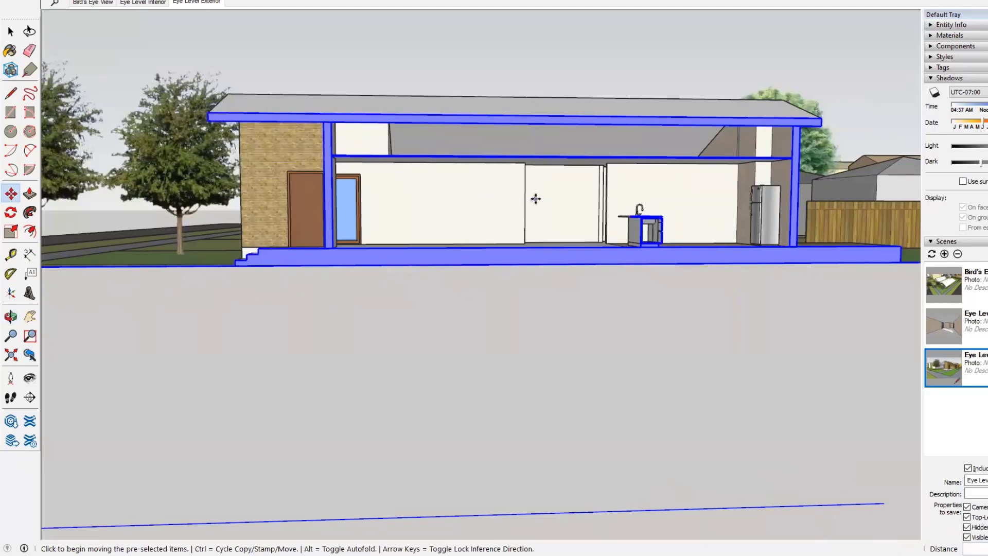
middle_click_drag(471, 173, 558, 225)
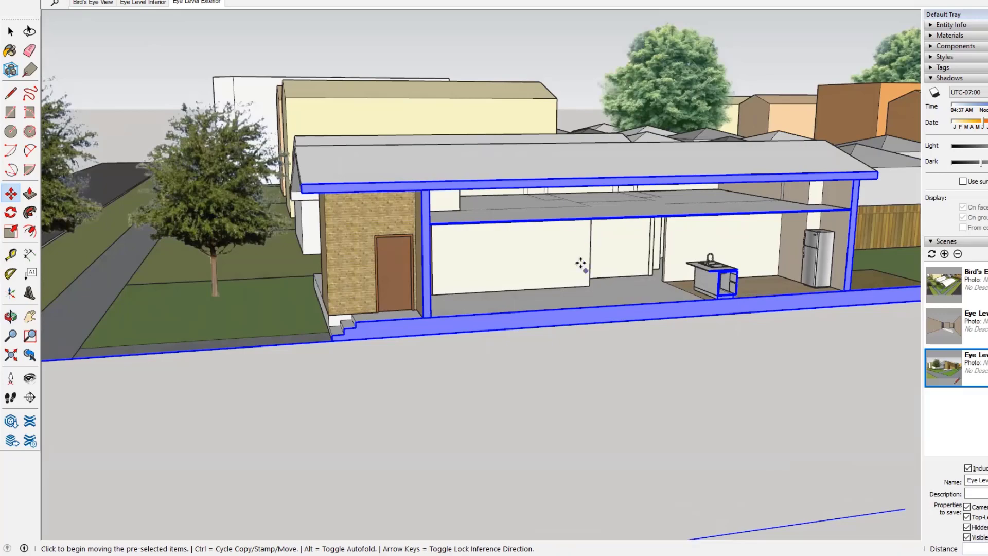
middle_click_drag(576, 260, 680, 287)
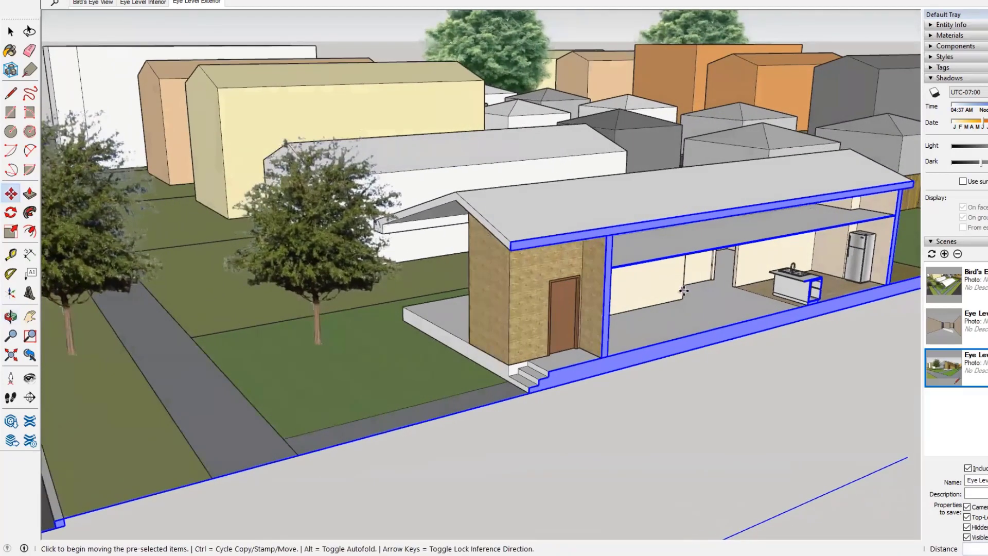
scroll(691, 301, "down", 4)
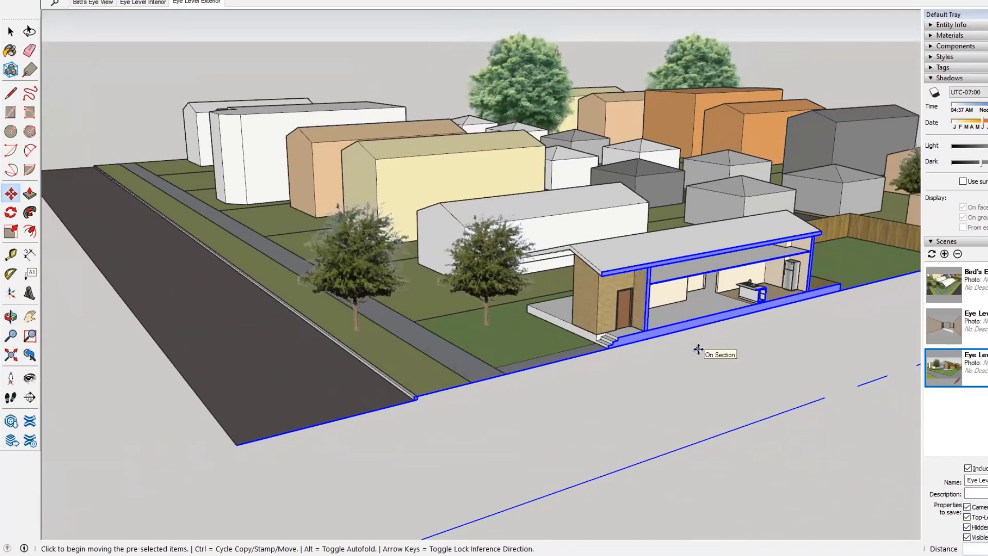
scroll(699, 349, "up", 2)
scroll(699, 350, "down", 3)
middle_click_drag(693, 344, 561, 368, "shift")
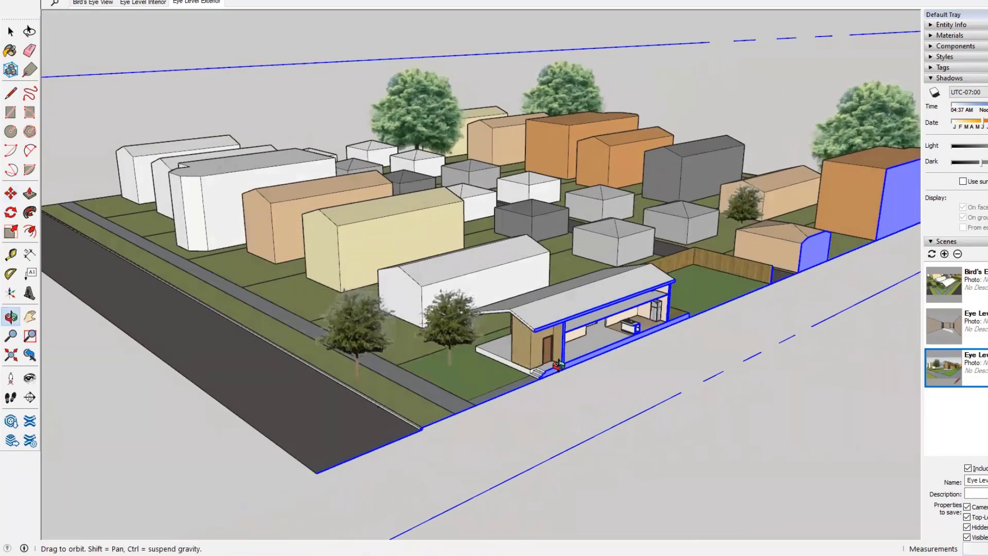
key("m")
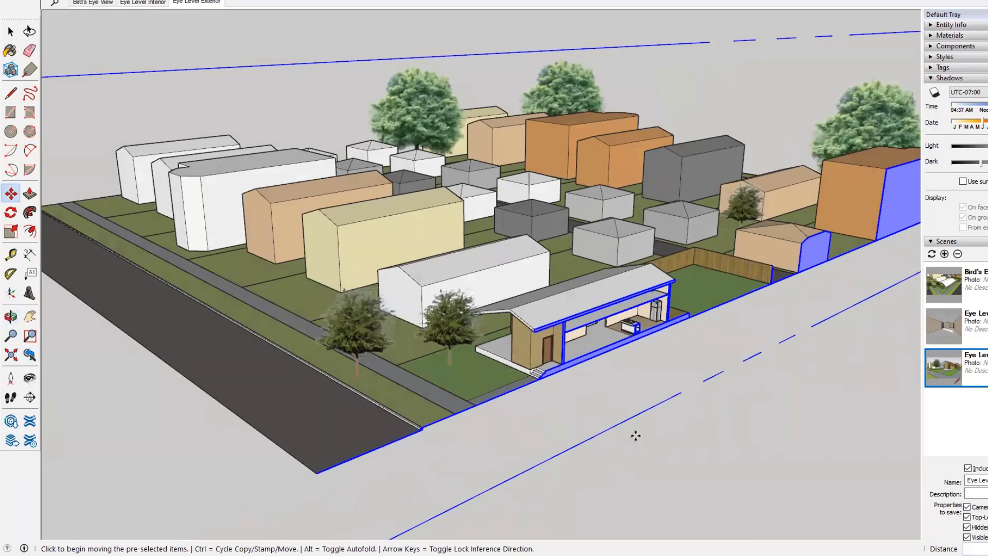
key("space")
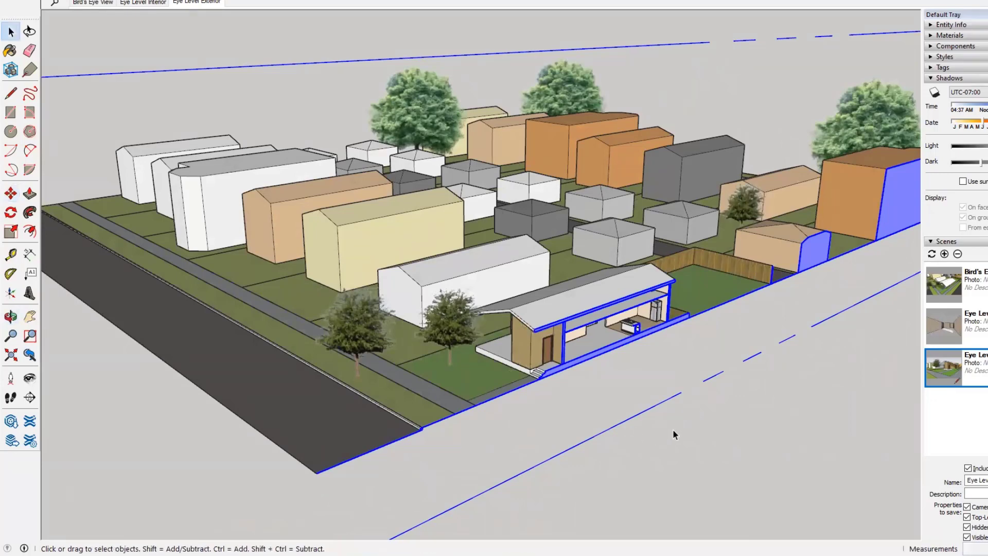
left_click(708, 422)
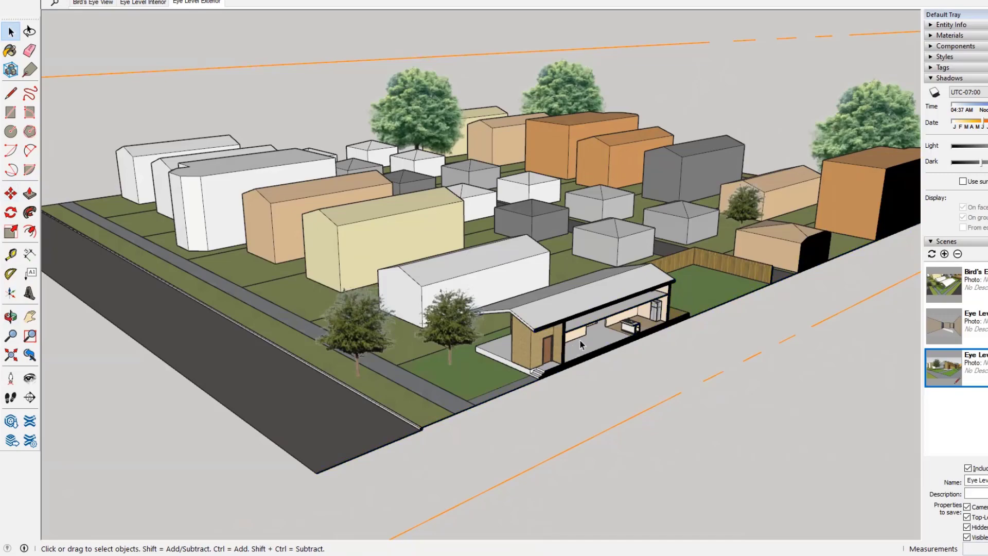
- Frame a perspective view facing the house's cut side, with the eye height set to 5' 6" and the camera tilted down to fit the roof
scroll(580, 341, "up", 4)
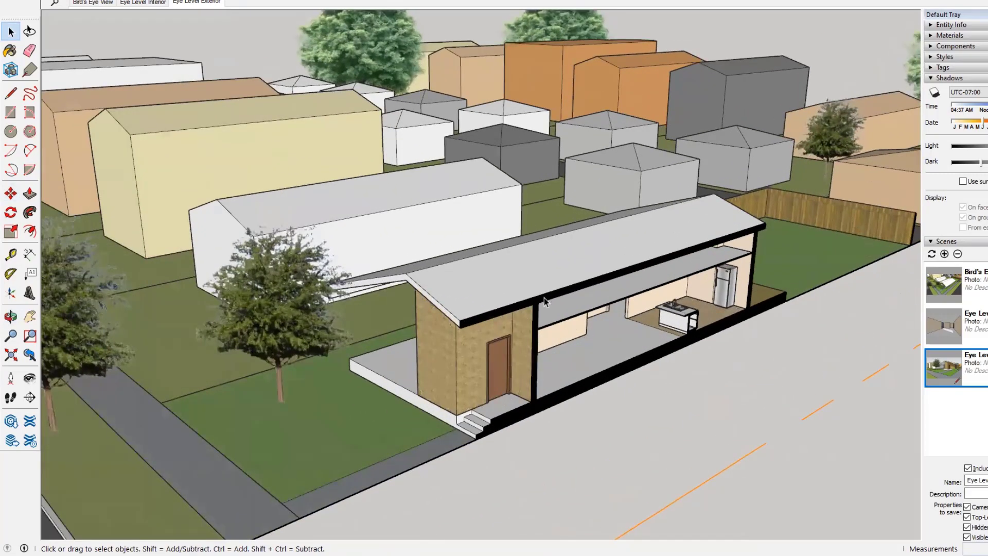
scroll(540, 314, "up", 3)
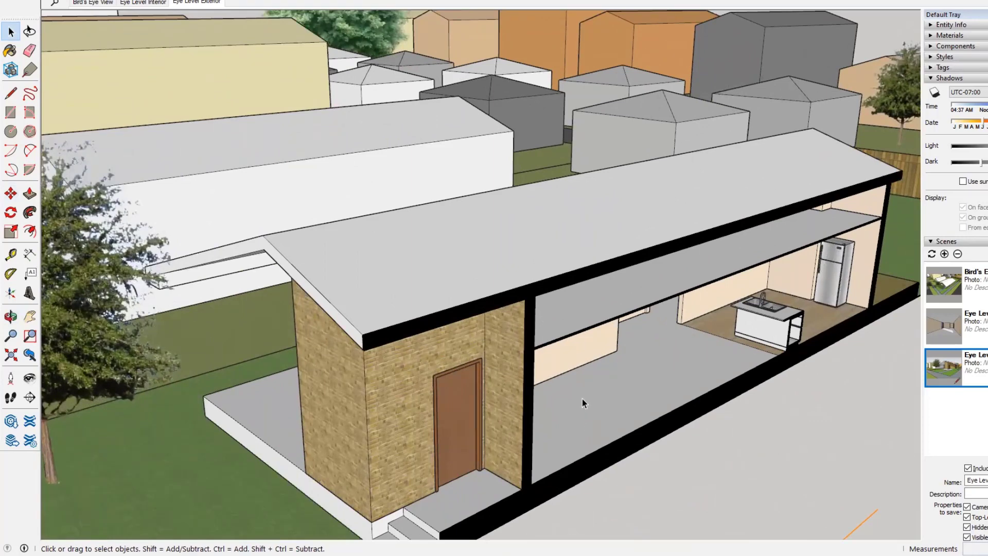
middle_click_drag(594, 398, 487, 284)
middle_click_drag(585, 297, 629, 296)
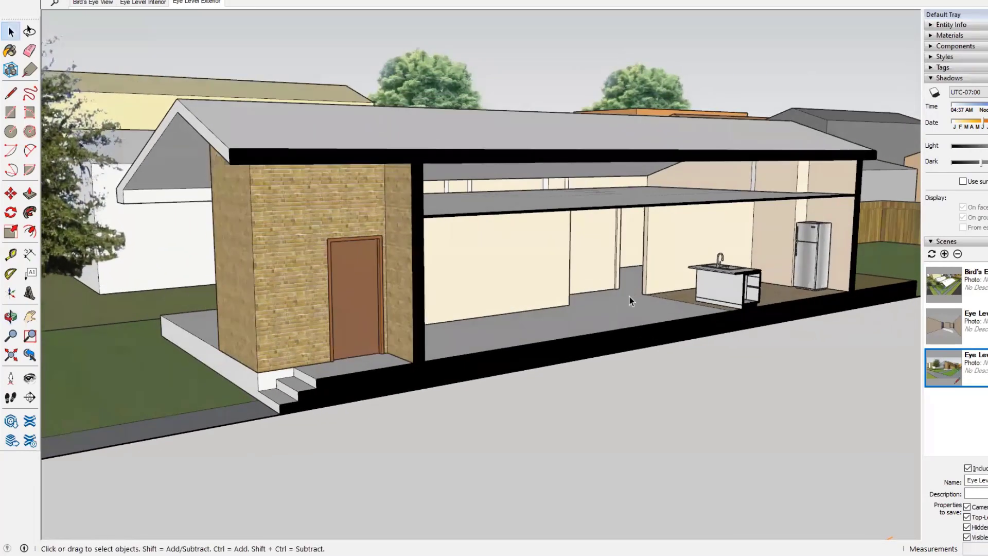
mouse_move(596, 258)
middle_mouse_down("shift")
mouse_move(595, 234)
mouse_move(592, 287)
mouse_move(592, 227)
mouse_move(587, 280)
mouse_move(589, 271)
middle_mouse_up("shift")
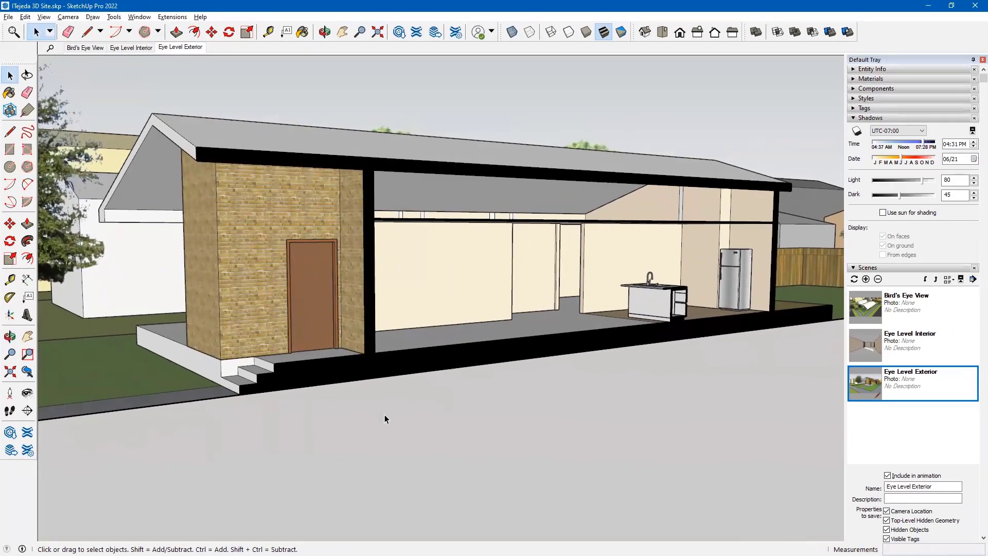
left_click(27, 394)
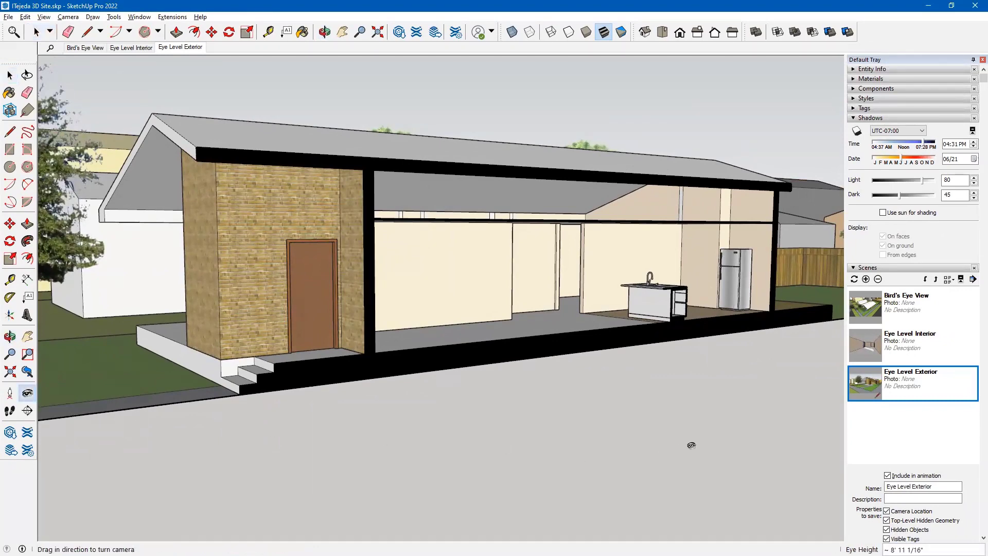
type("5'6")
key("Return")
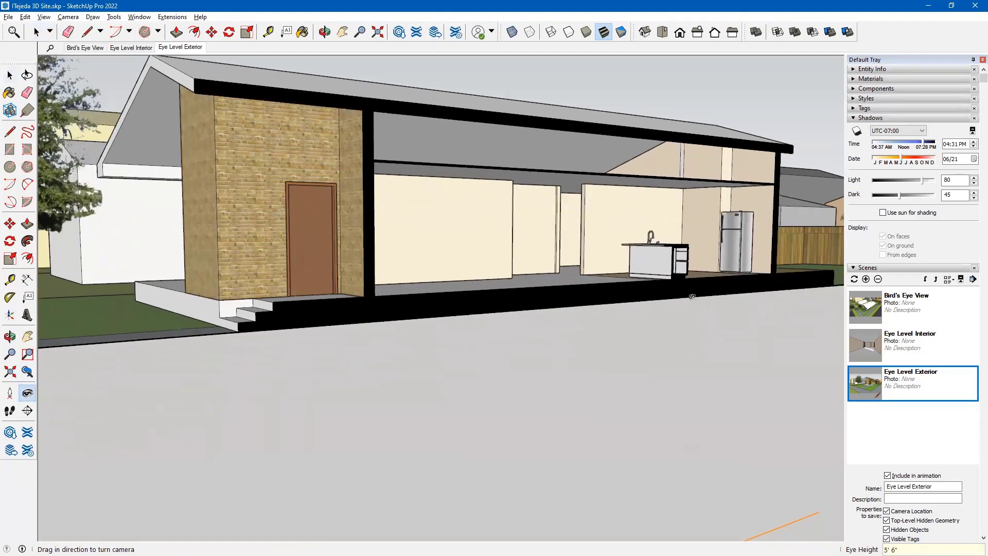
left_click_drag(515, 219, 521, 148)
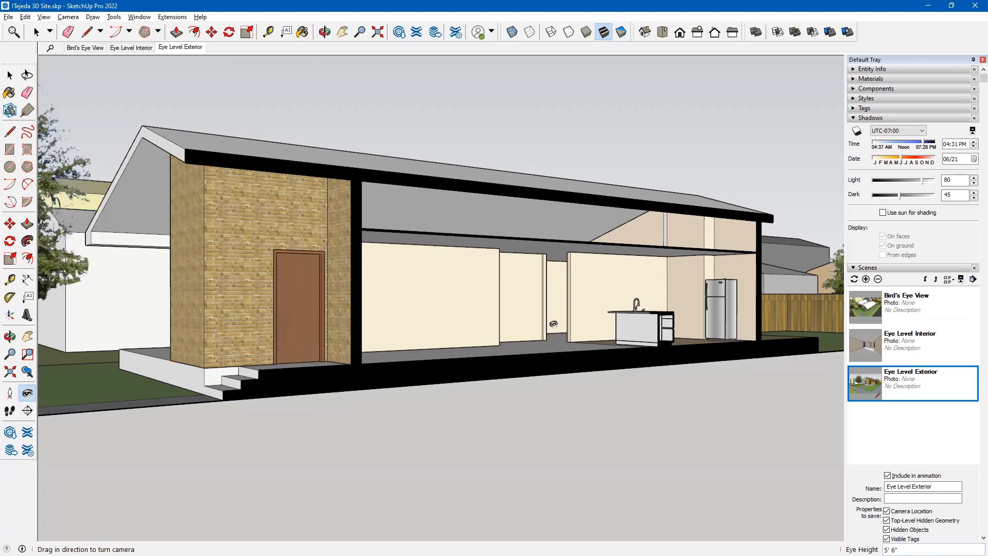
left_click(10, 77)
scroll(551, 292, "down", 5)
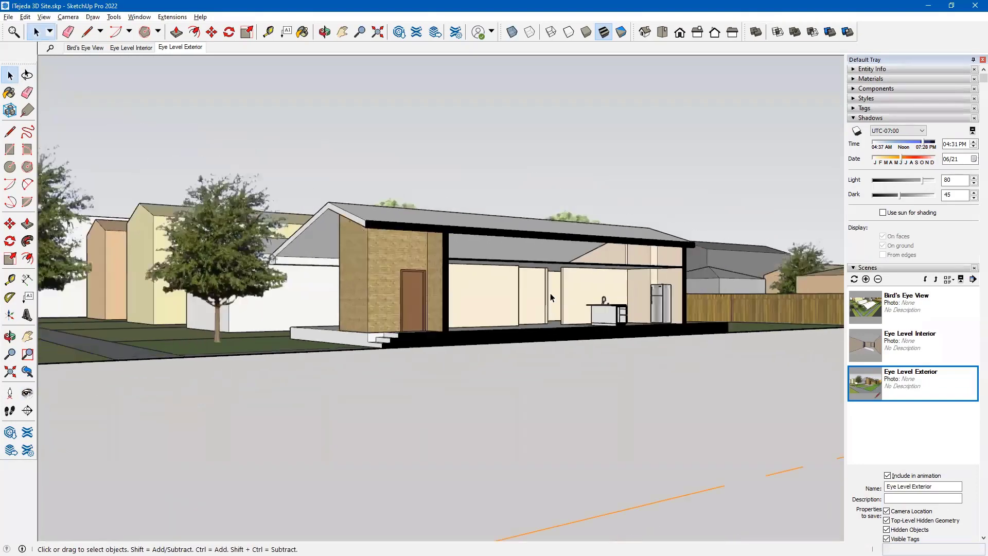
- Move the section plane about 4' deeper into the corner house to cut past the front door, and deselect it
middle_click_drag(551, 233, 574, 292)
scroll(574, 292, "down", 4)
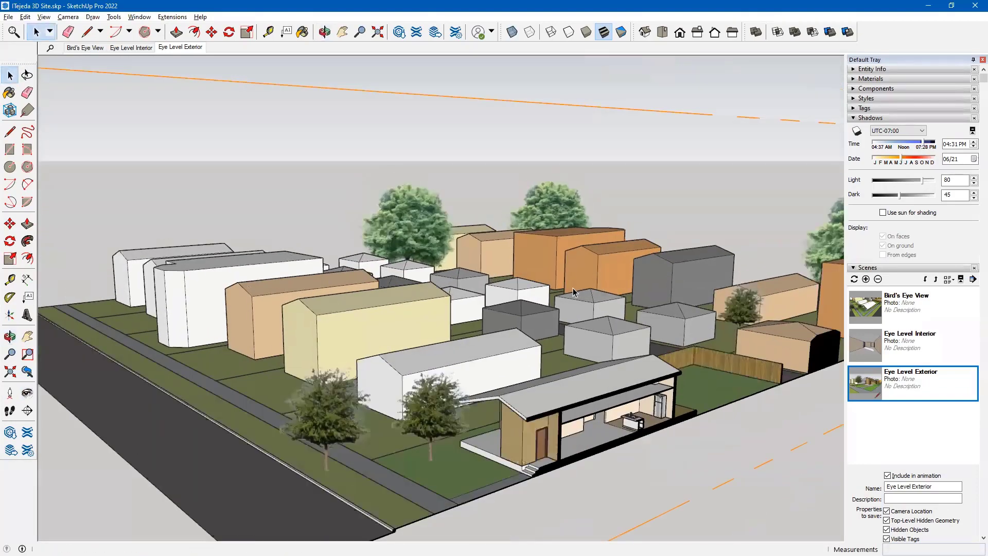
scroll(574, 292, "down", 3)
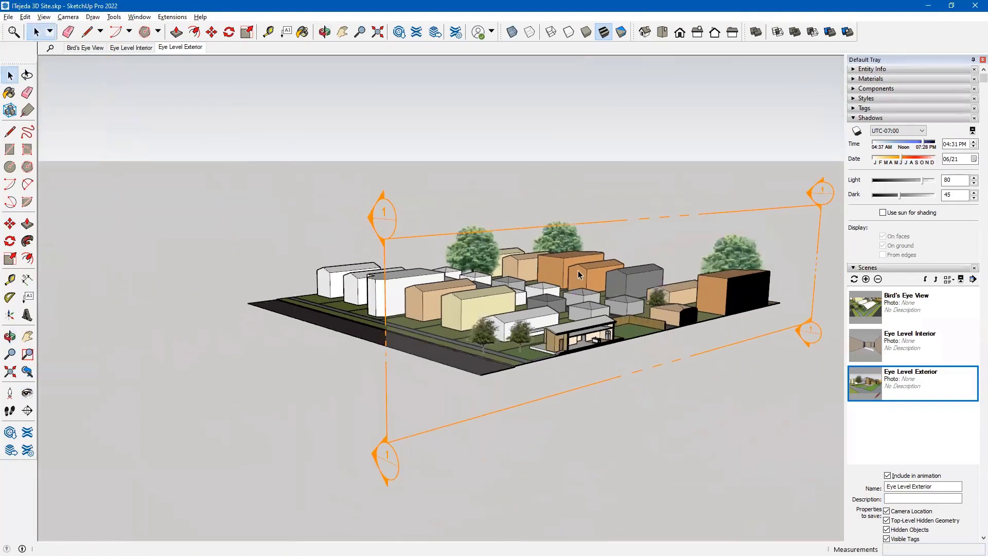
left_click(607, 221)
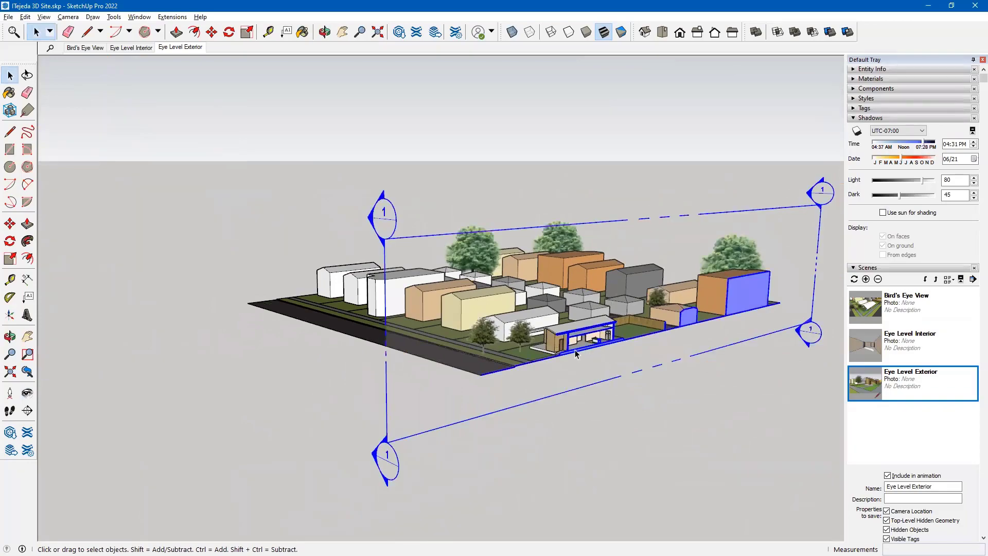
scroll(573, 349, "up", 2)
scroll(573, 349, "up", 10)
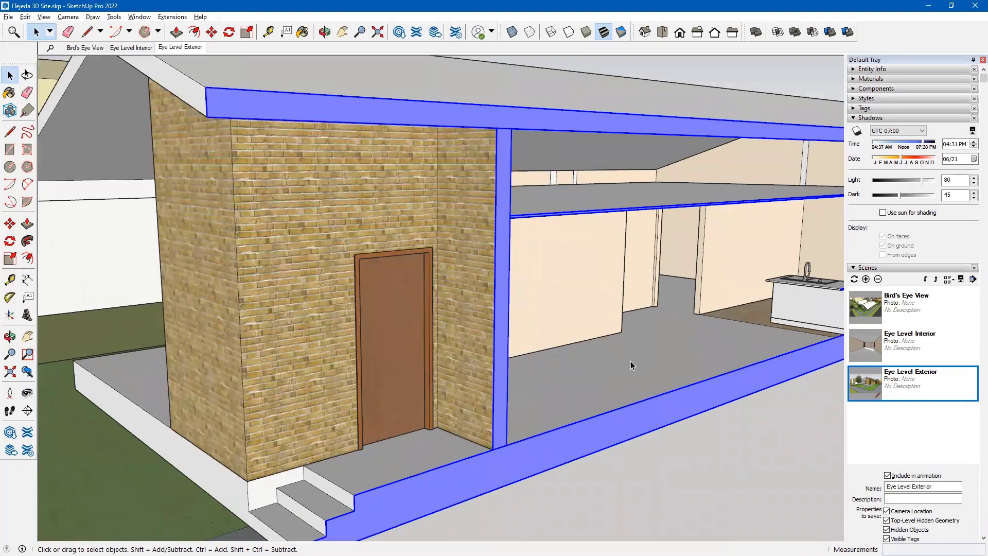
key("m")
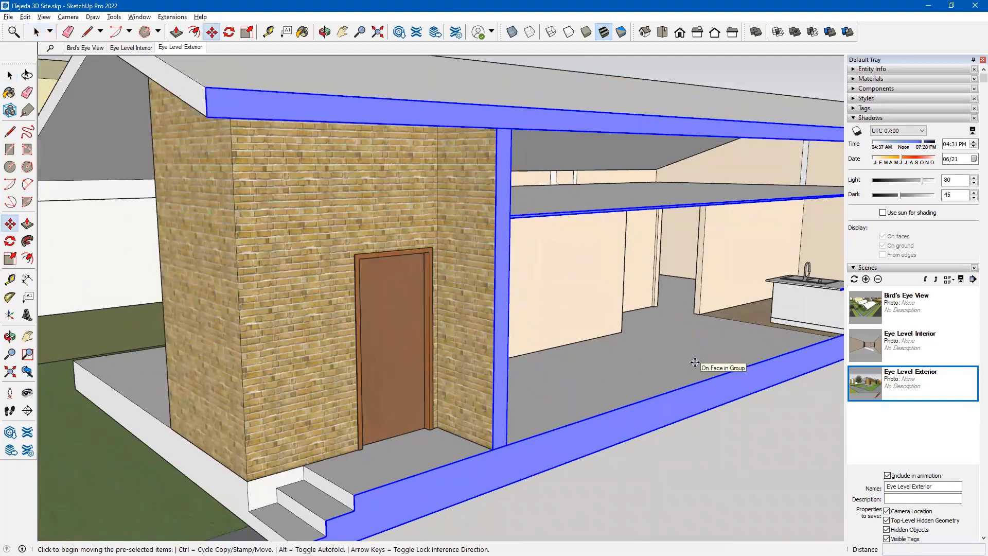
left_click(695, 362)
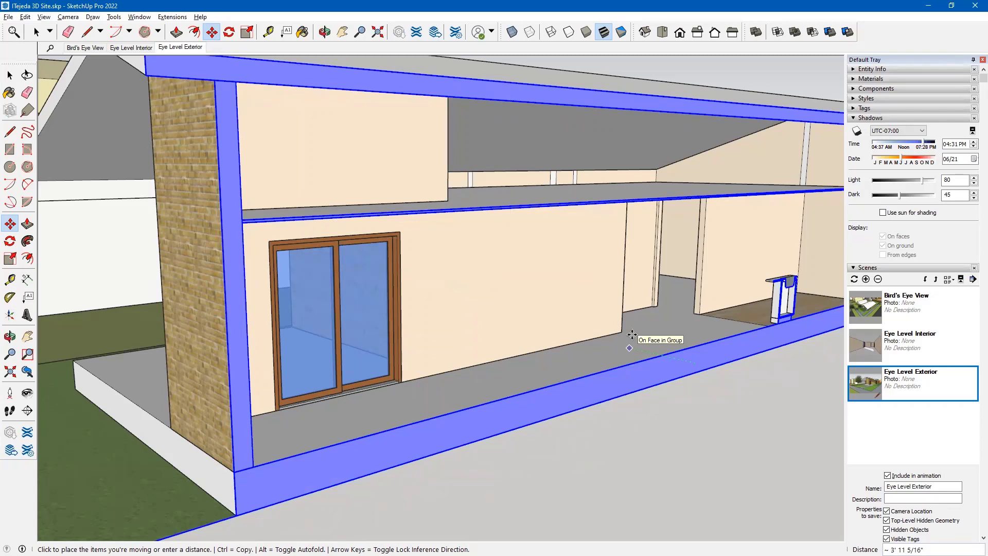
left_click(632, 335)
scroll(632, 336, "down", 5)
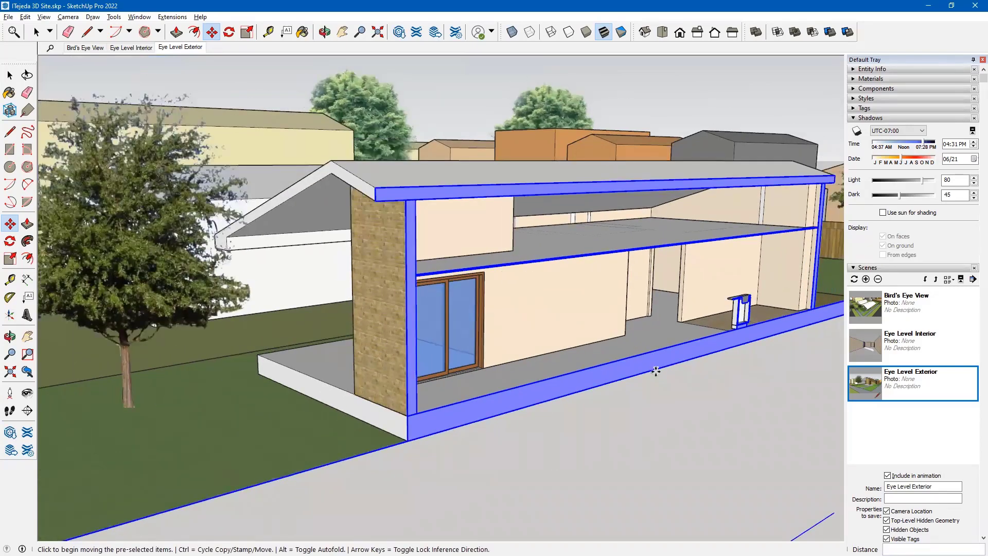
scroll(655, 370, "down", 3)
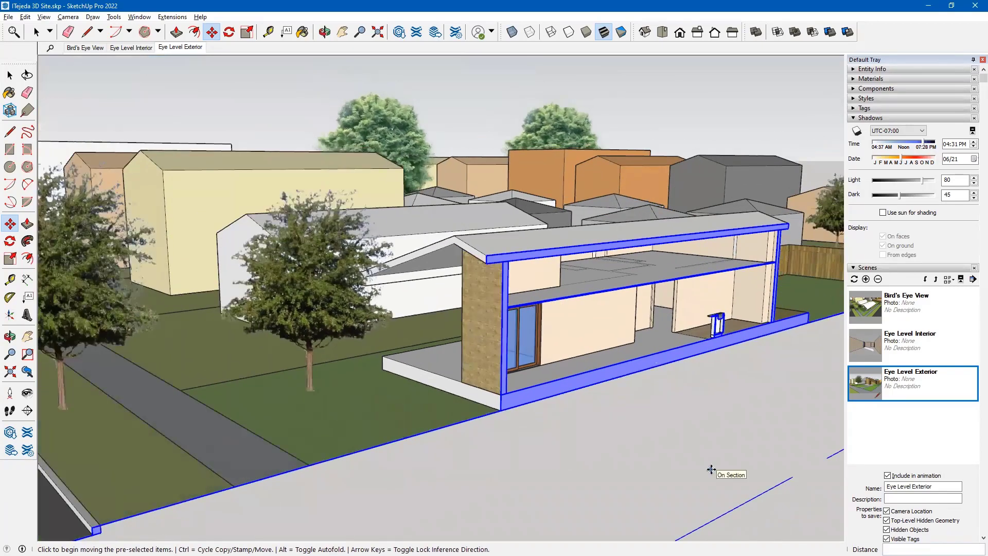
key("space")
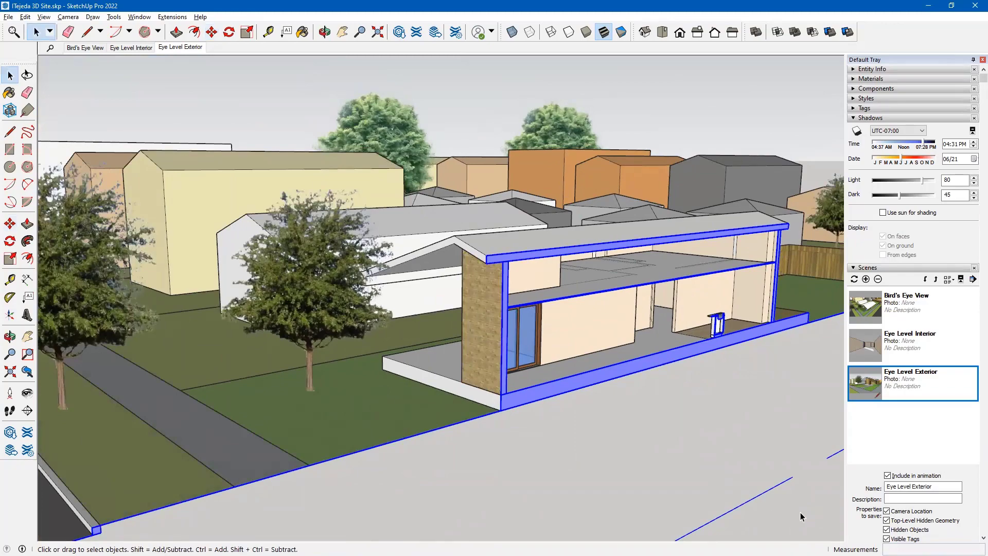
left_click(801, 512)
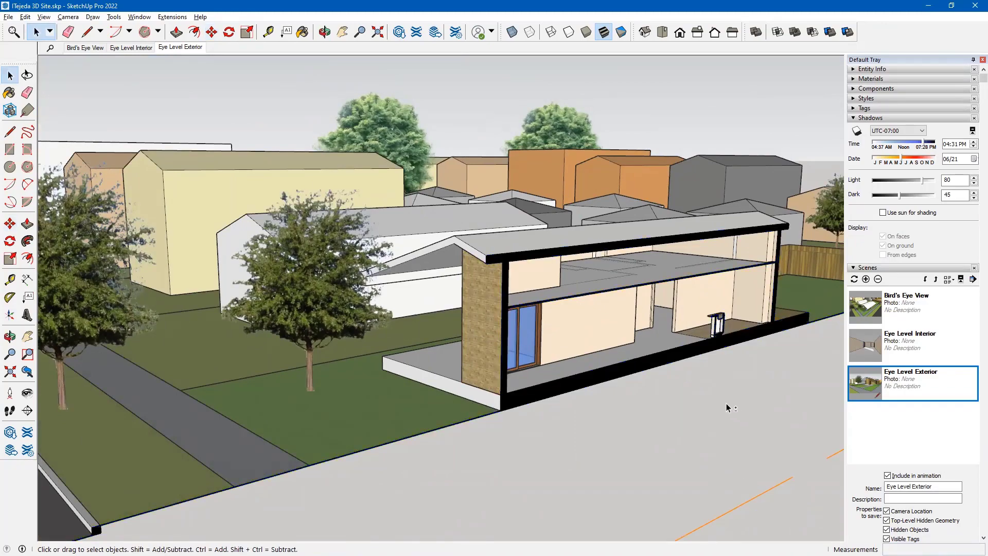
- Frame a perspective view facing the house's cut side, with the eye height set to 9' and the camera turned to fit the whole section
middle_click_drag(727, 407, 611, 341)
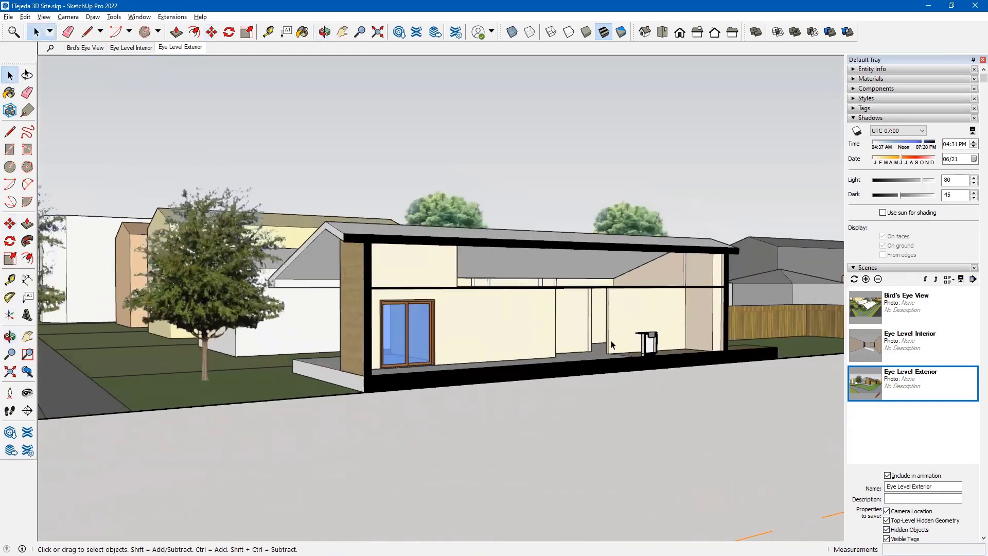
scroll(608, 338, "up", 3)
scroll(538, 314, "up", 4)
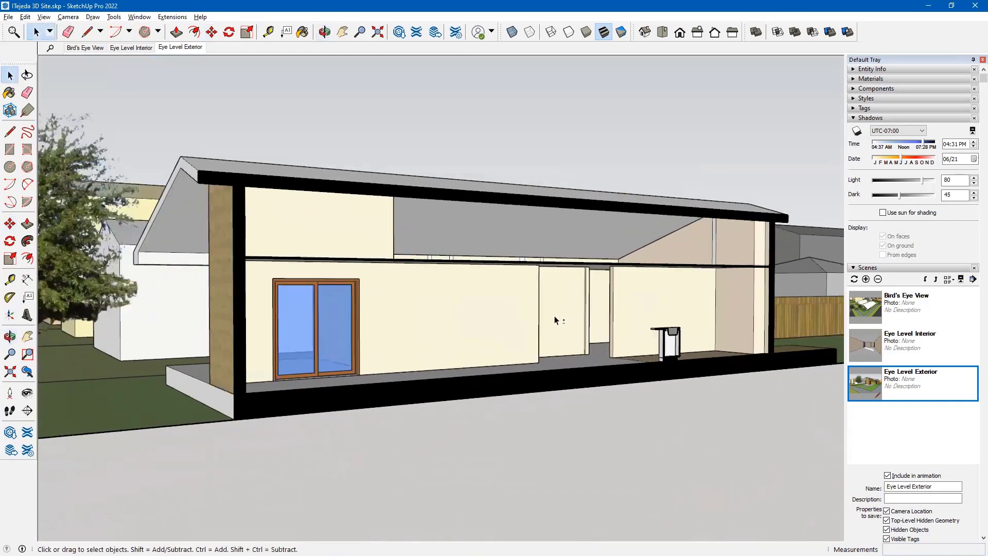
middle_click_drag(554, 316, 505, 372)
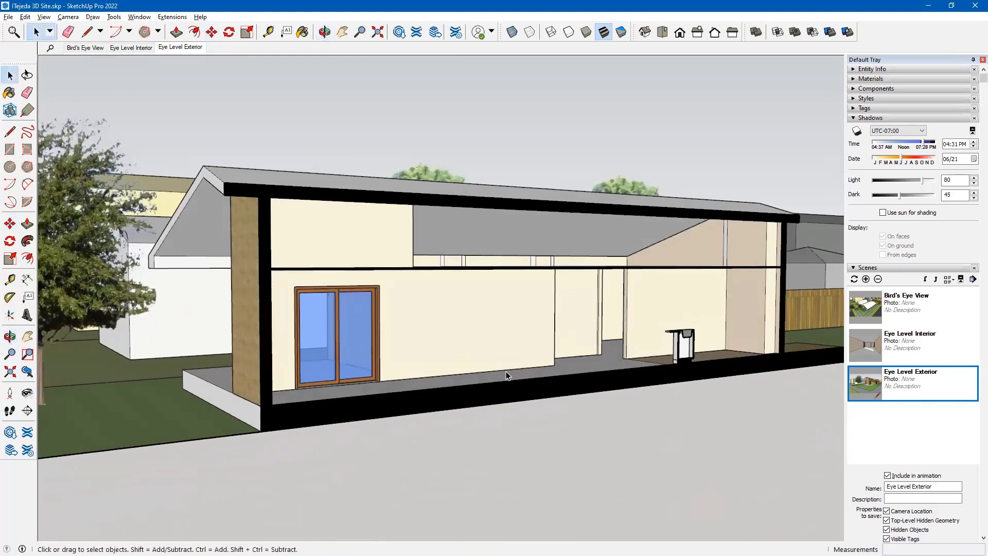
left_click(27, 393)
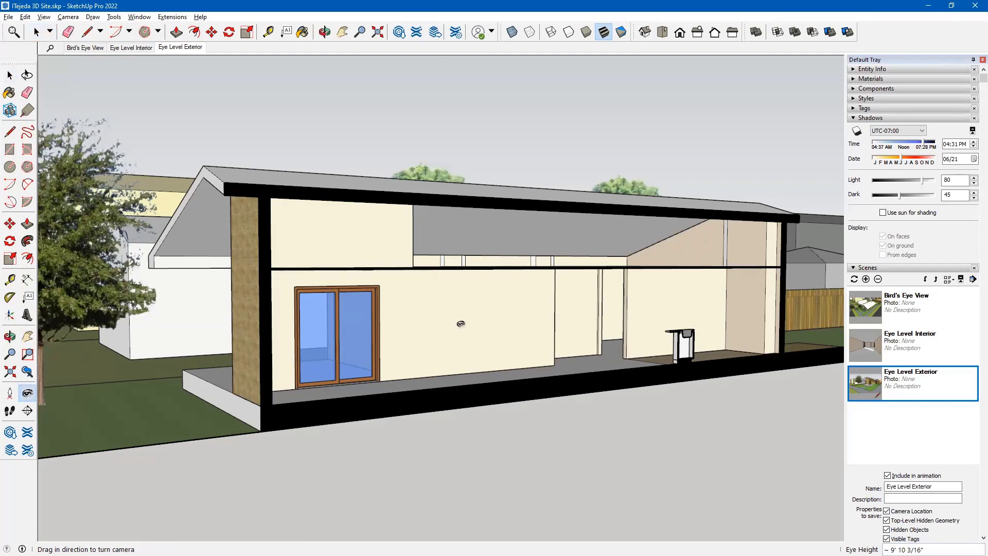
type("9'")
key("Return")
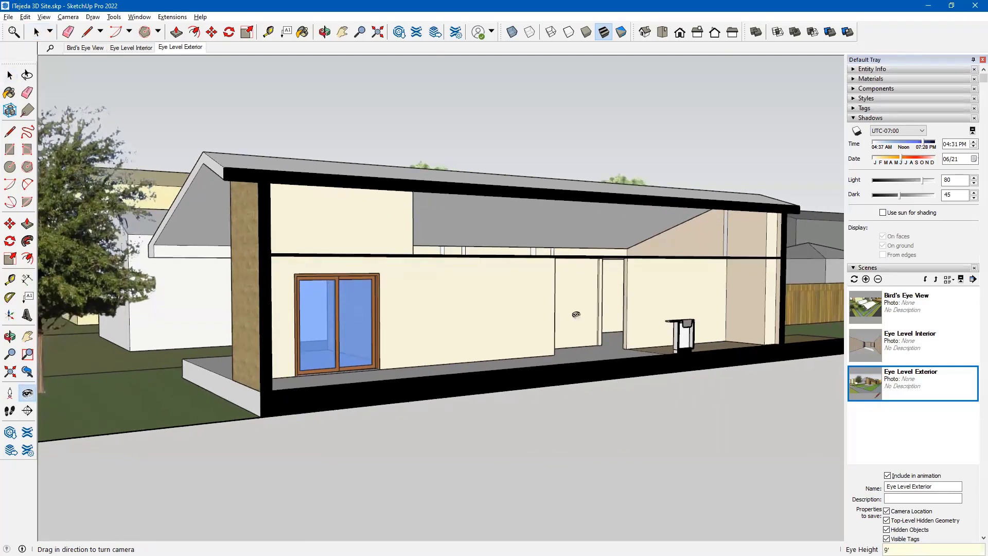
left_click_drag(481, 276, 502, 265)
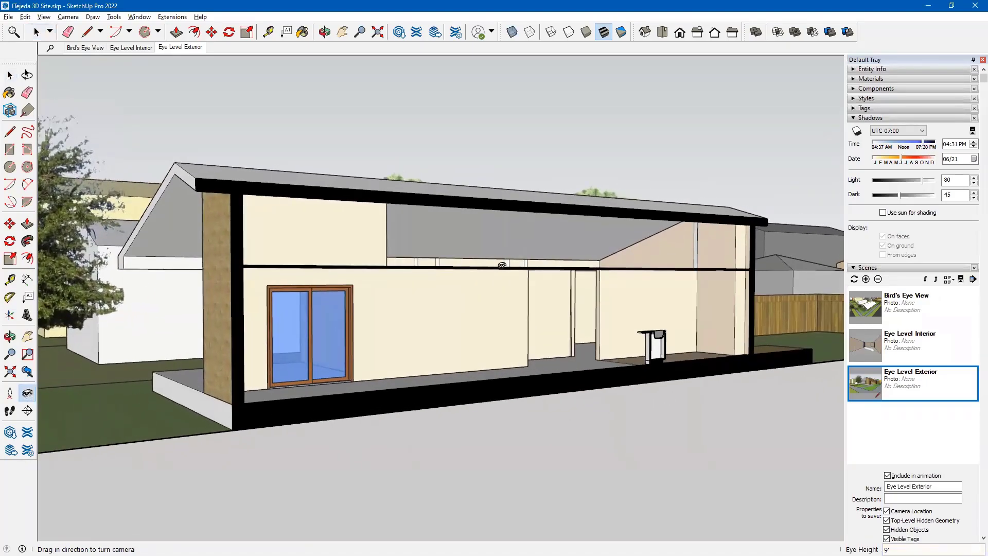
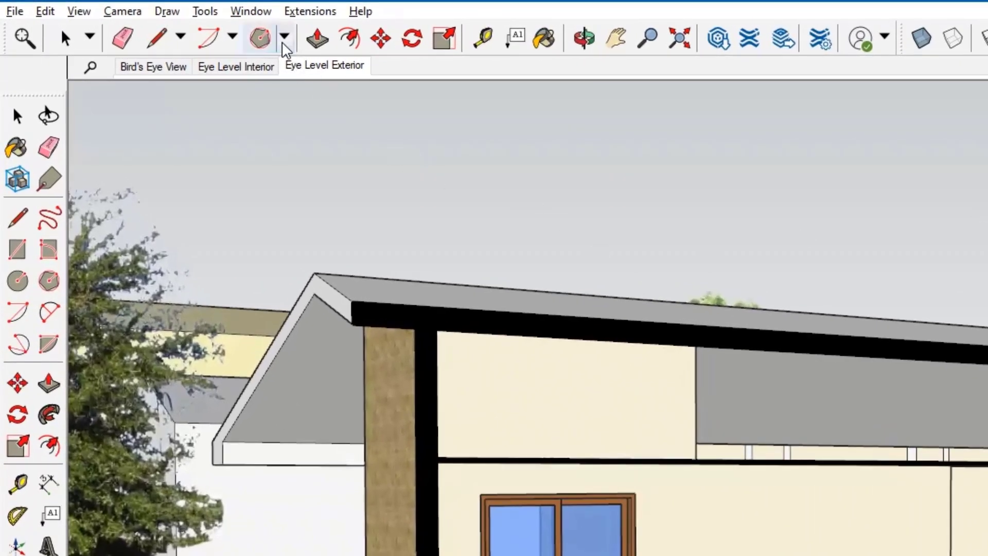
- Browse the Sketchy Edges collection of styles
left_click(251, 12)
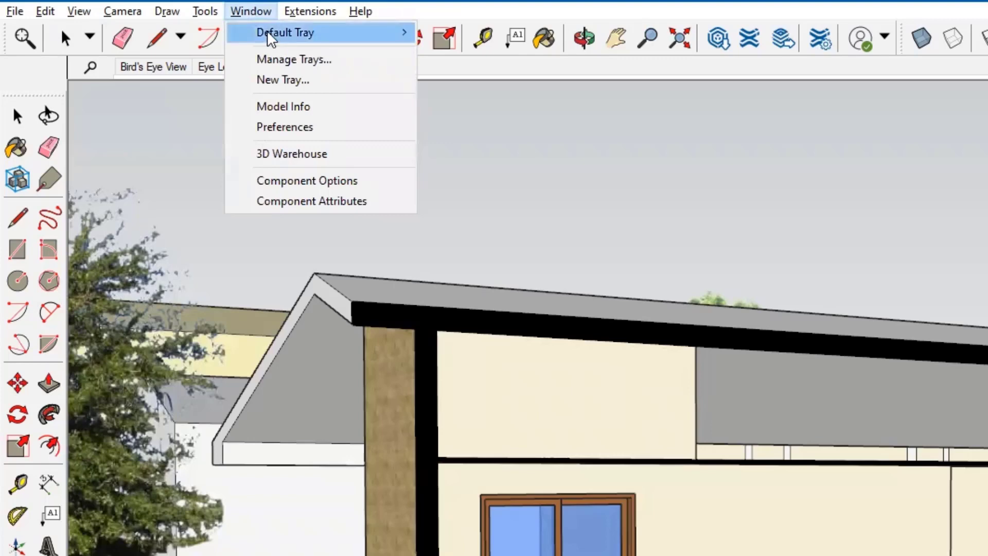
mouse_move(265, 31)
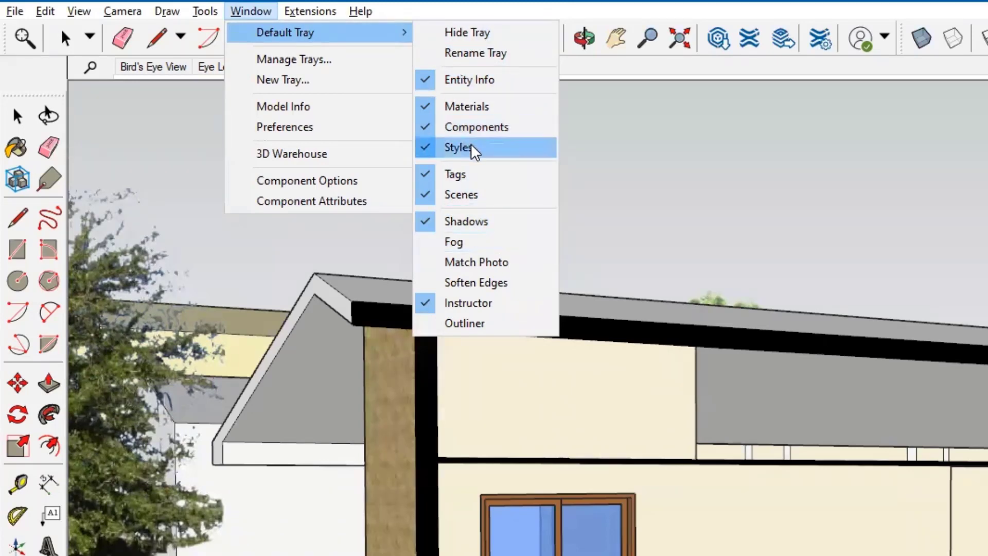
key("Escape")
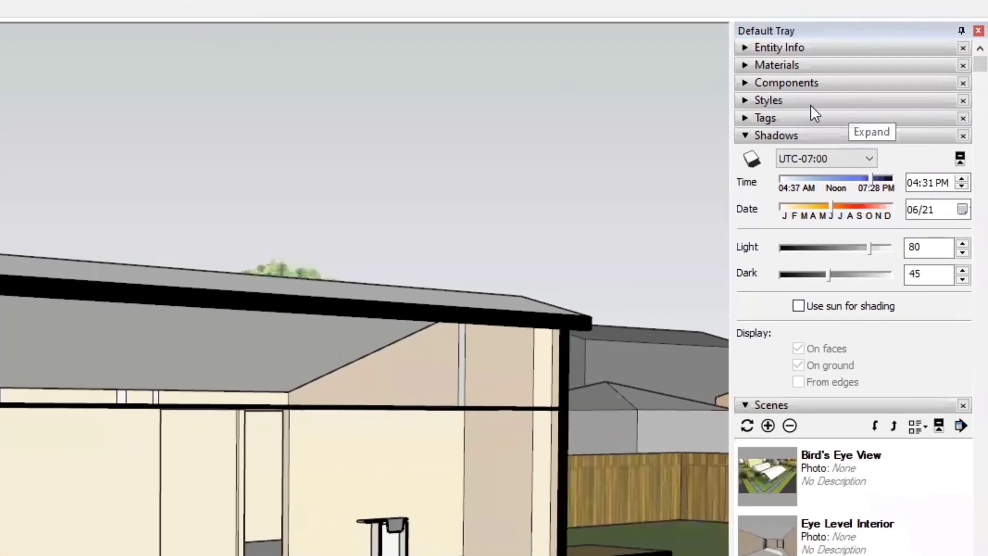
left_click(746, 100)
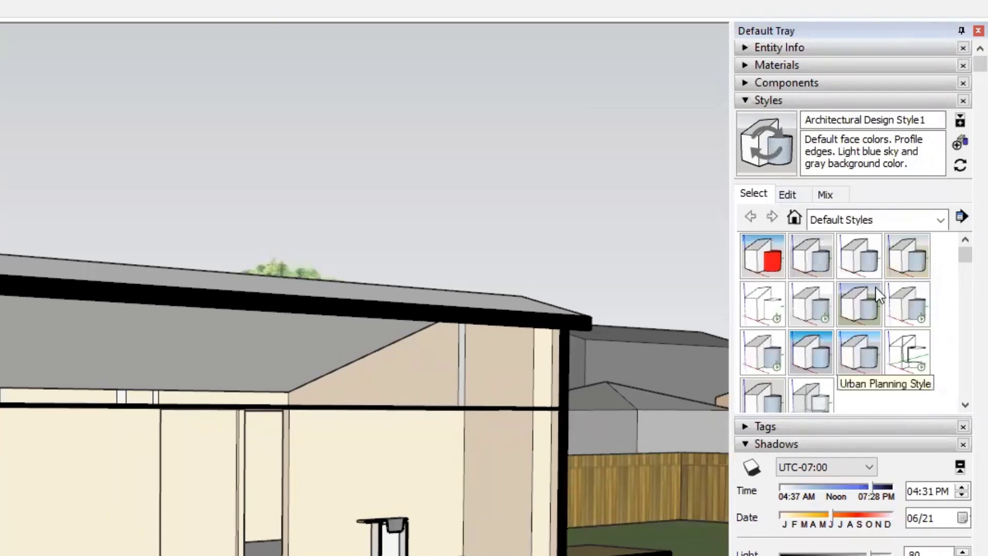
left_click(942, 220)
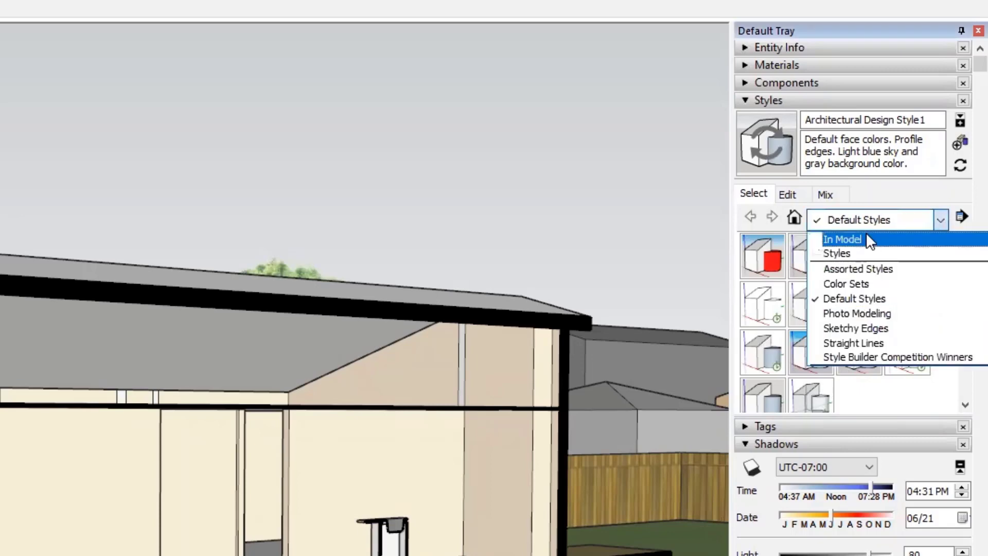
left_click(879, 332)
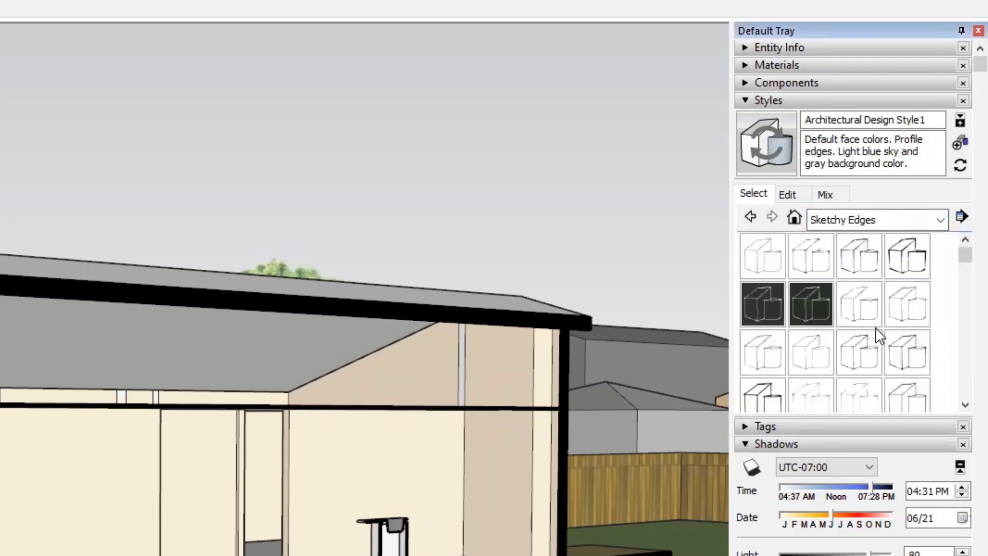
- Try the Airbrush, Airbrush with Endpoints, Dry Erase Marker Wide, Marker Thin and Wires styles on the section view
left_click(772, 261)
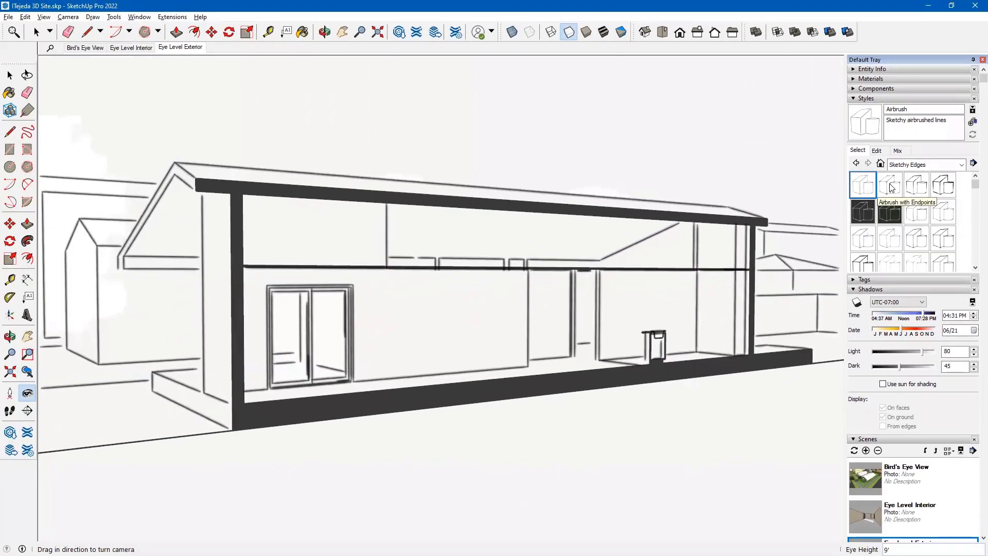
left_click(892, 188)
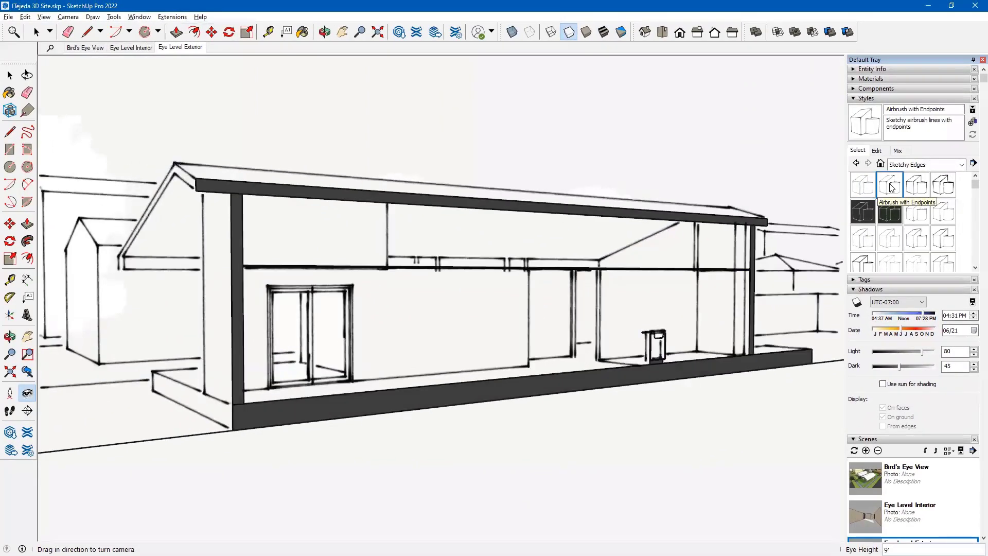
scroll(901, 260, "down", 2)
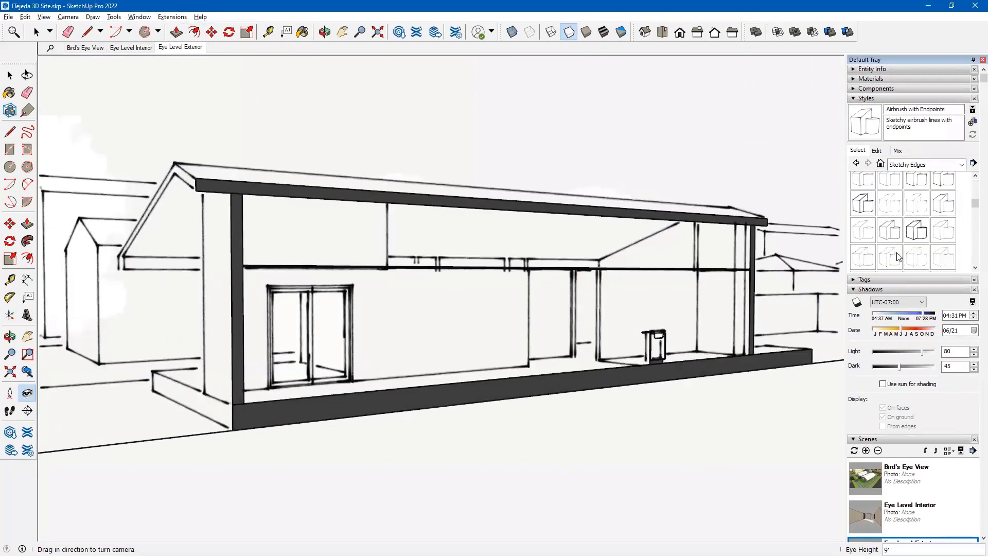
left_click(869, 209)
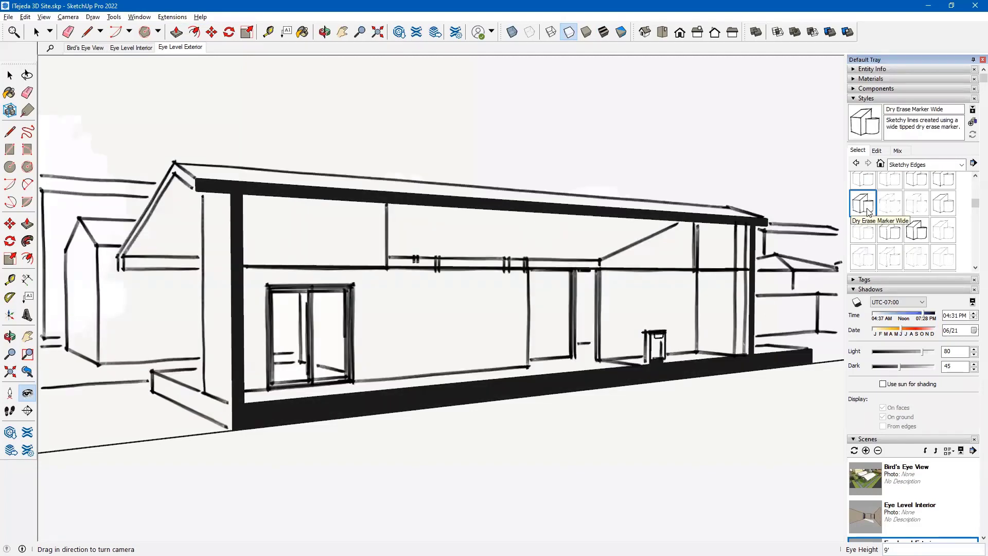
left_click(894, 232)
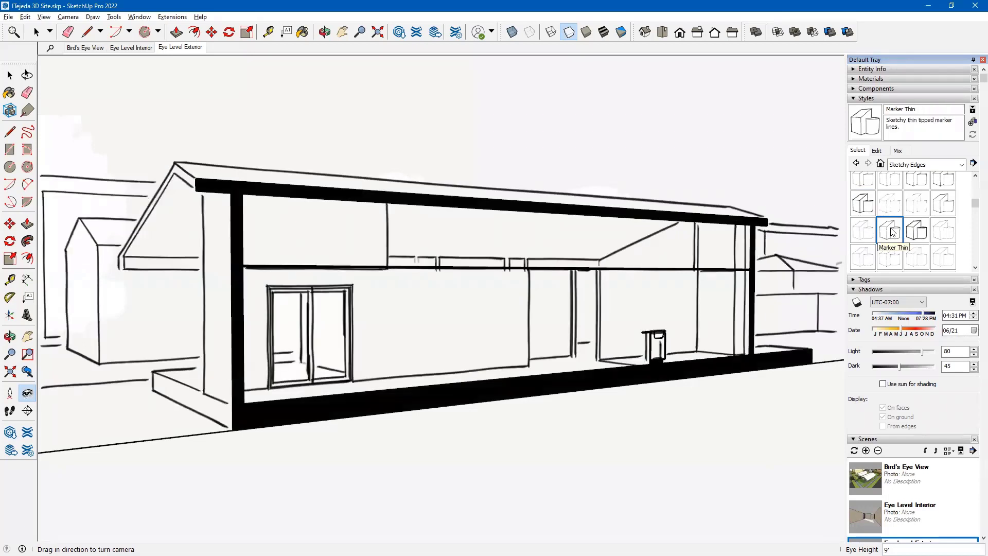
scroll(893, 247, "down", 3)
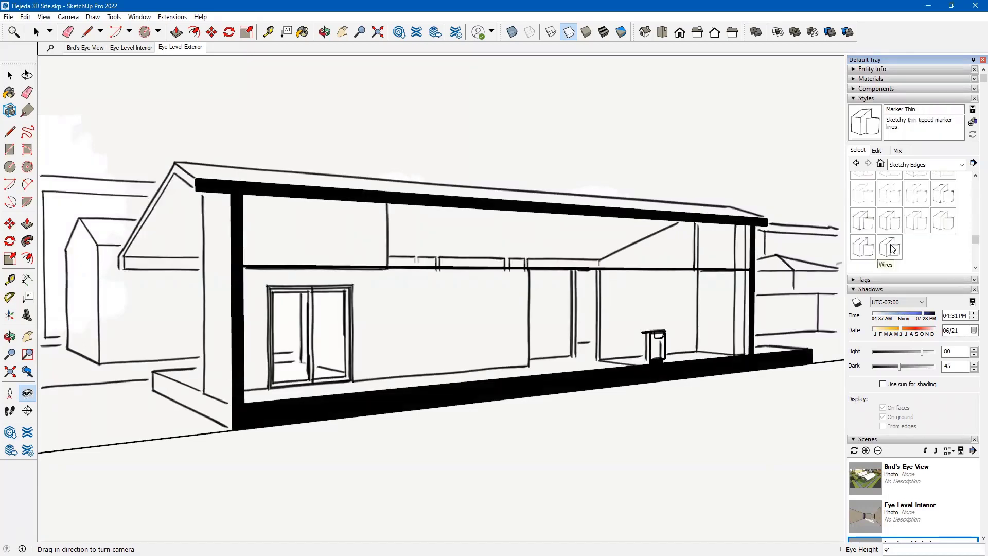
left_click(893, 249)
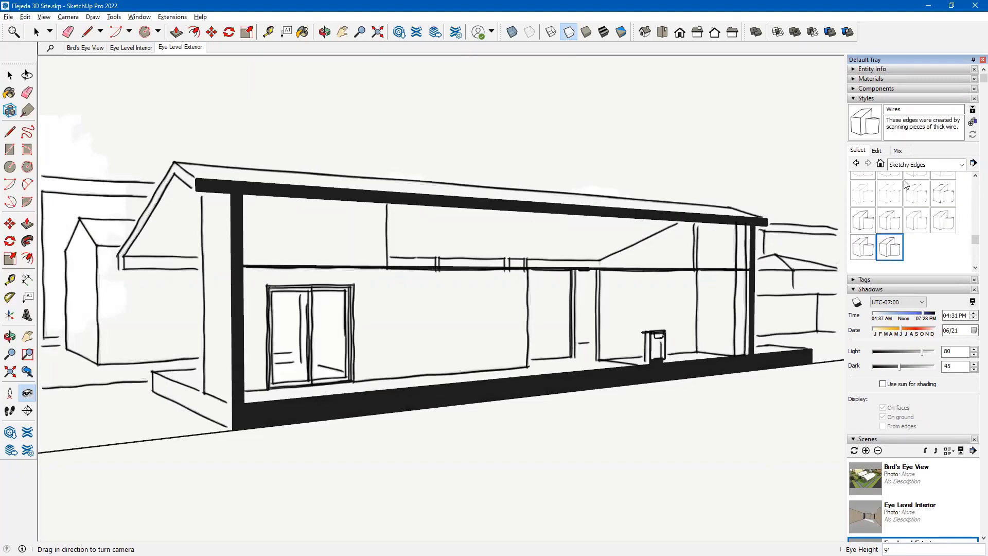
- Apply the Marker Thin style from the Sketchy Edges collection to the section view
scroll(897, 202, "up", 3)
scroll(897, 202, "up", 3)
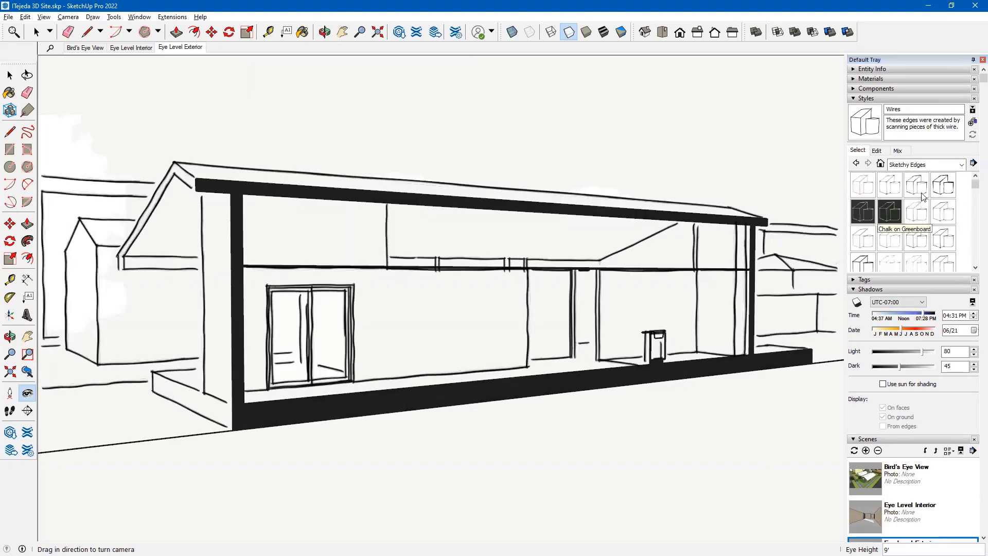
scroll(898, 245, "down", 4)
left_click(889, 236)
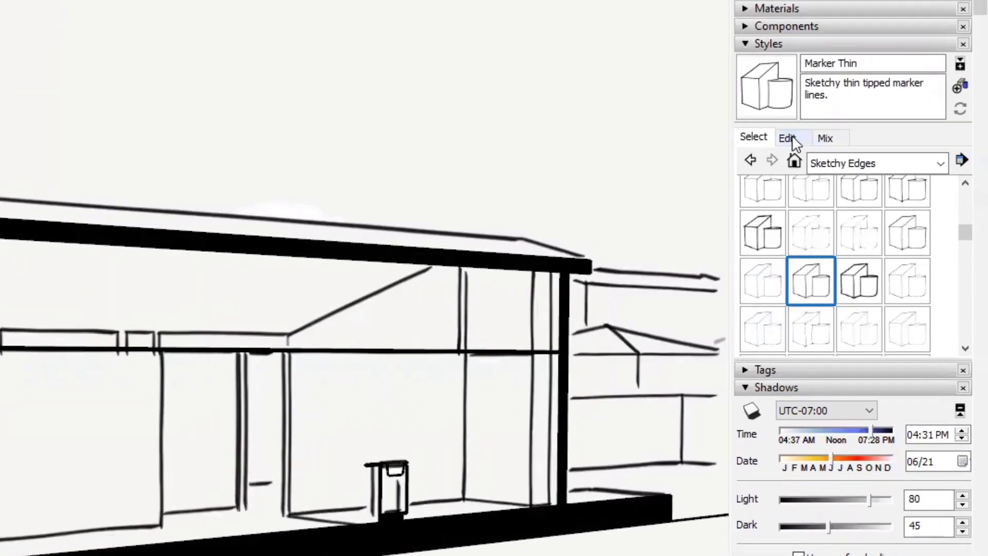
- Open the Marker Thin style's edge settings for editing, and switch Edges off and on again
left_click(789, 140)
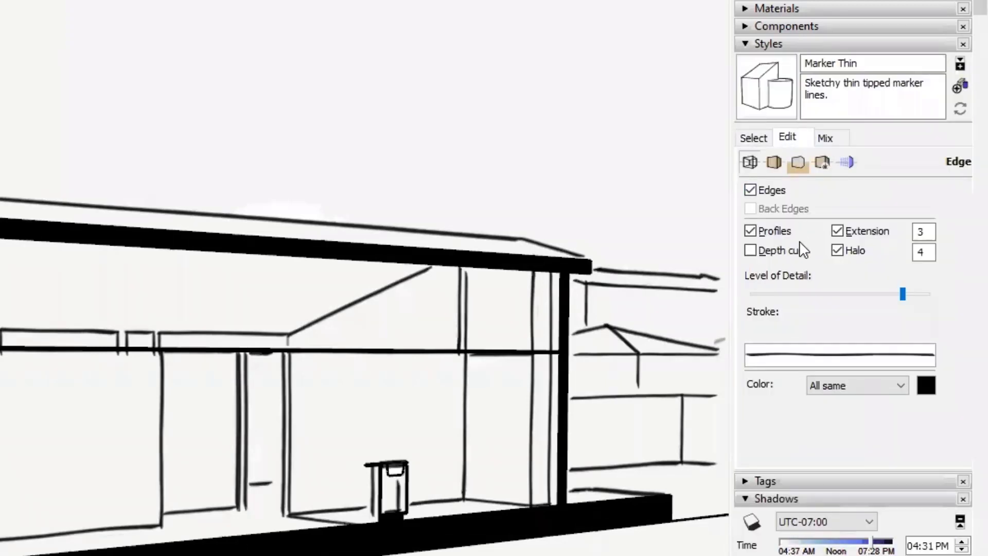
left_click(750, 190)
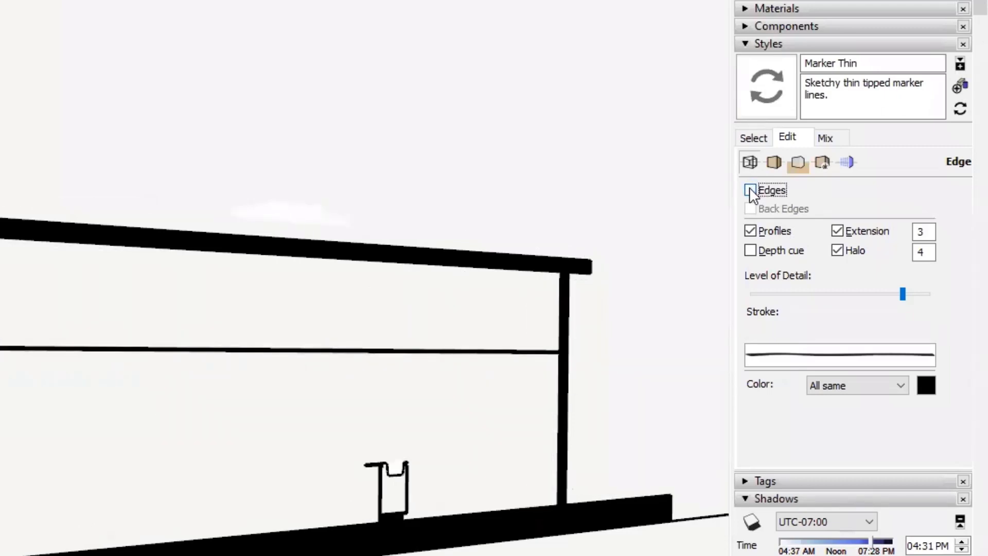
left_click(750, 190)
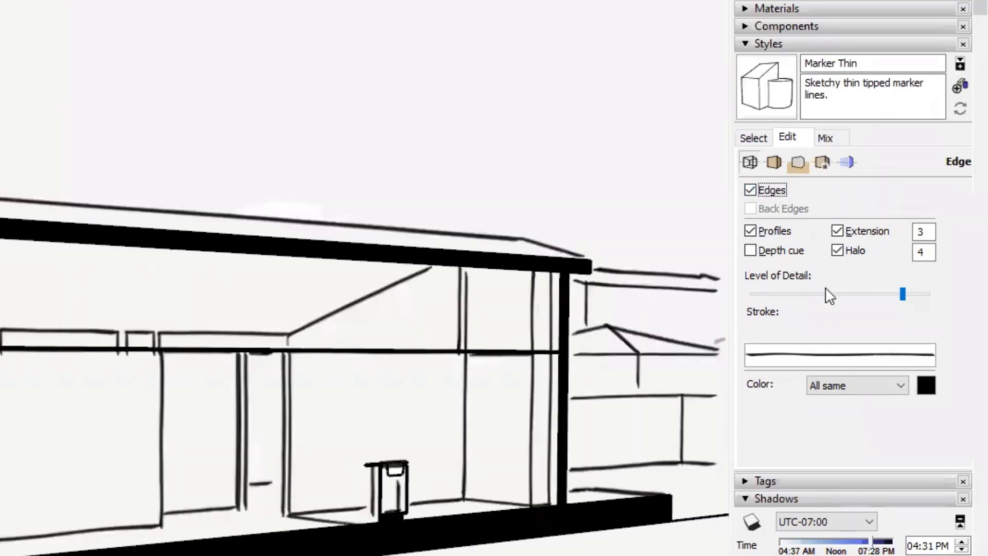
- Switch the Marker Thin style's Profiles off and on again, and do the same with Extension
left_click(751, 231)
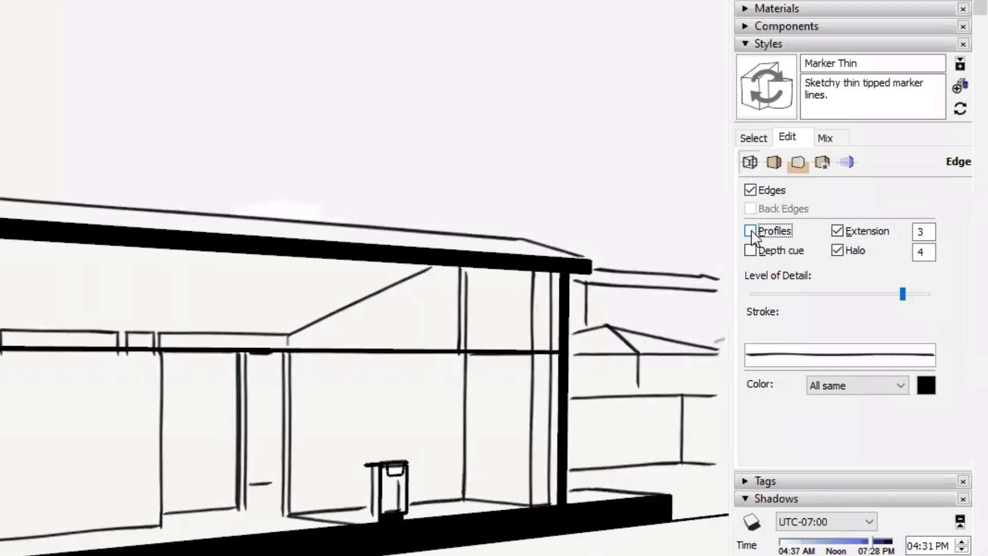
left_click(751, 231)
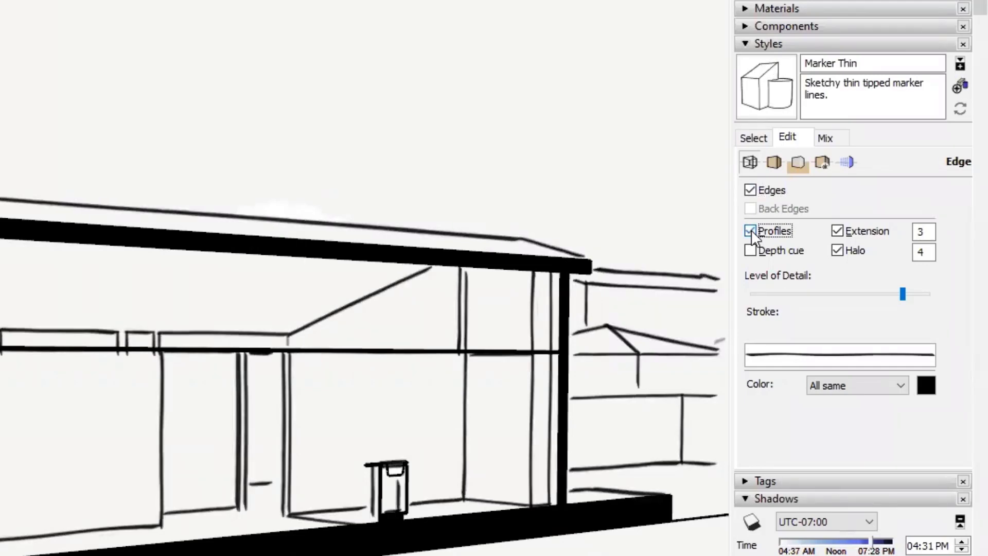
left_click(836, 230)
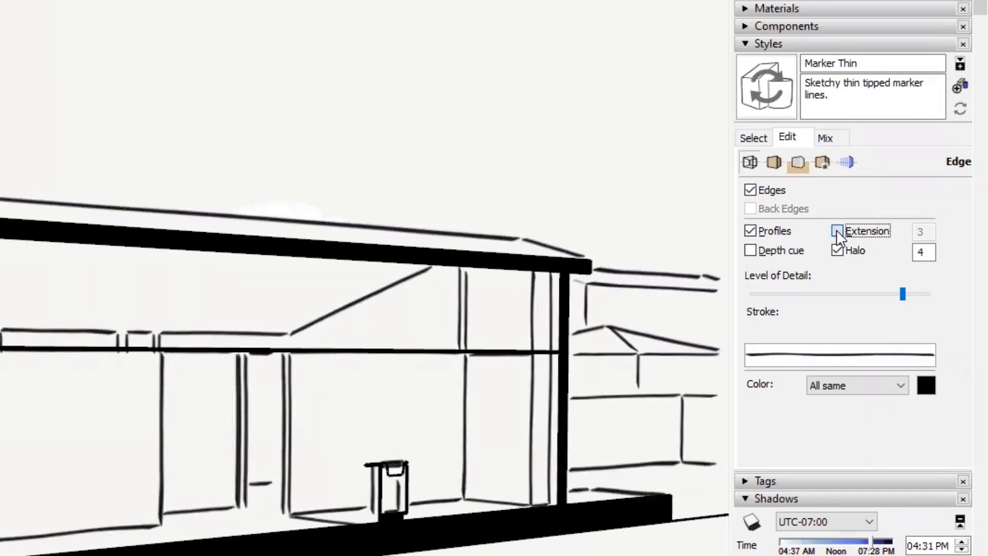
left_click(836, 230)
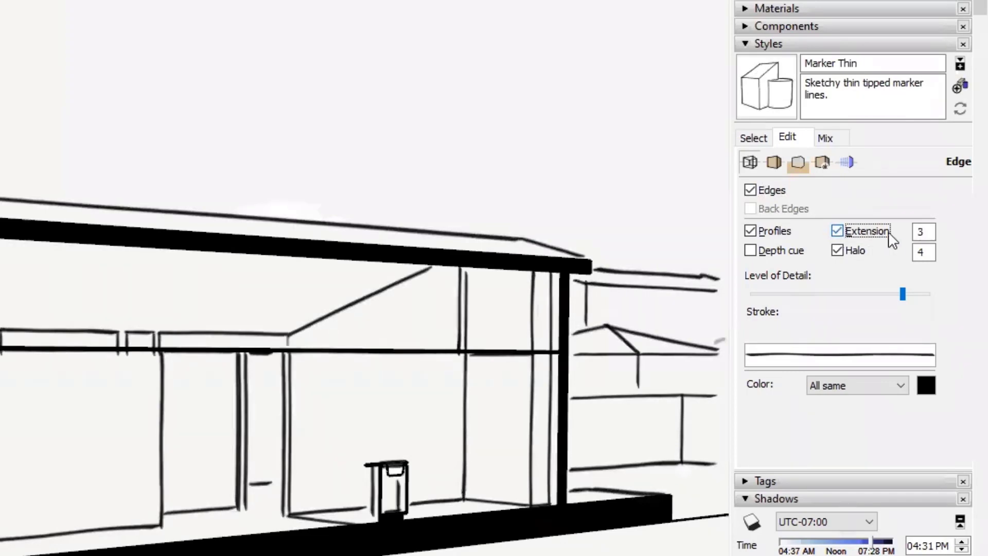
- Set the Marker Thin style's edge extension to 5
double_click(922, 232)
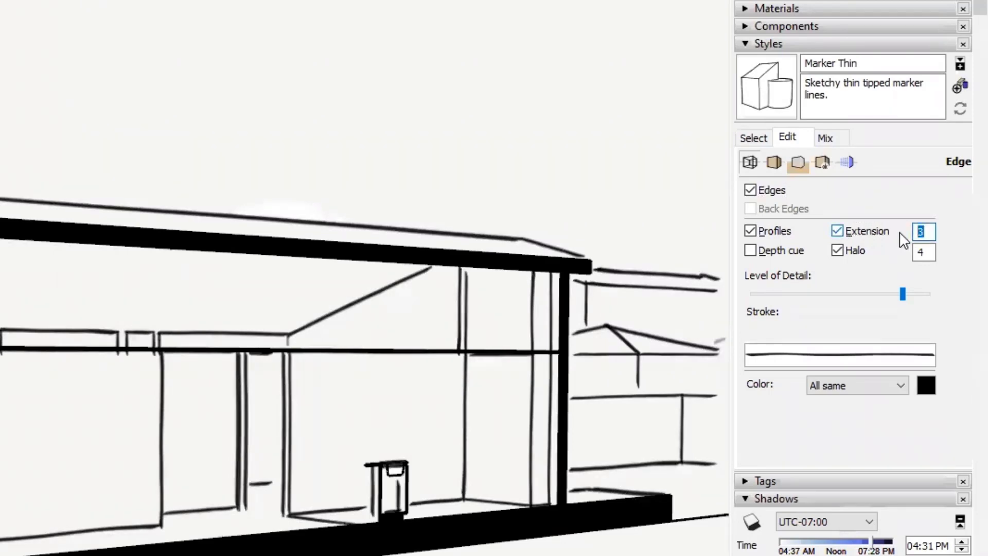
type("6")
key("Return")
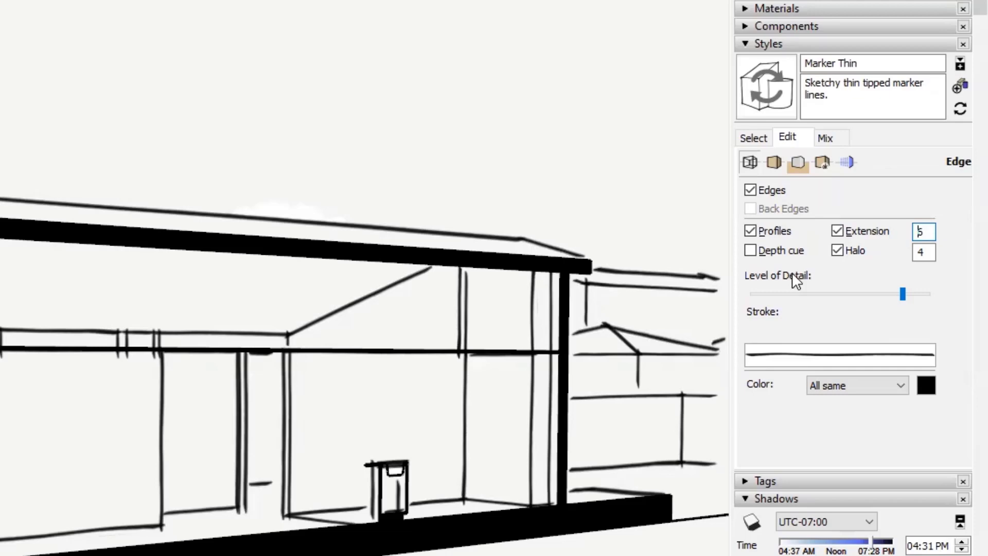
- Apply the Architectural Design Style from the Default Styles collection to the section view, and check its edge settings
left_click(754, 139)
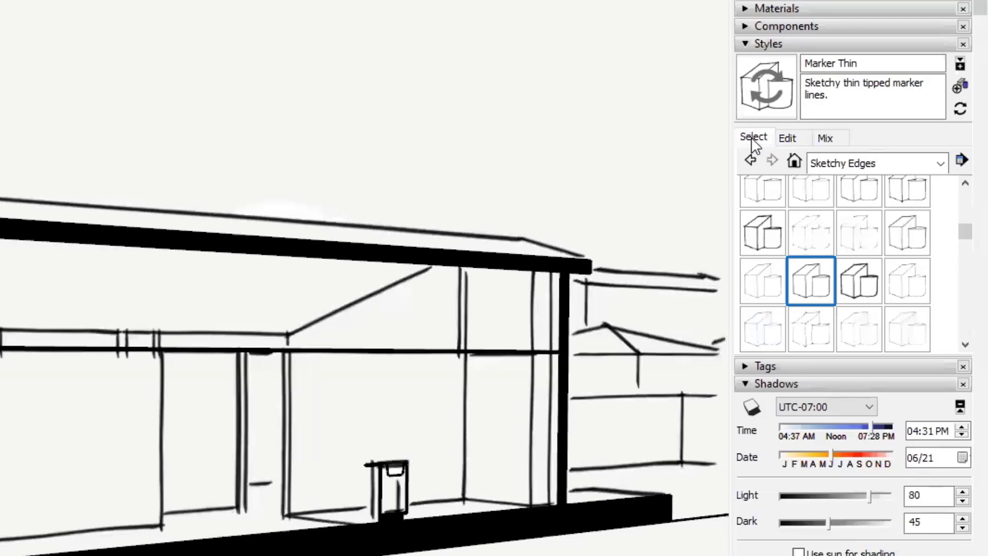
left_click(940, 163)
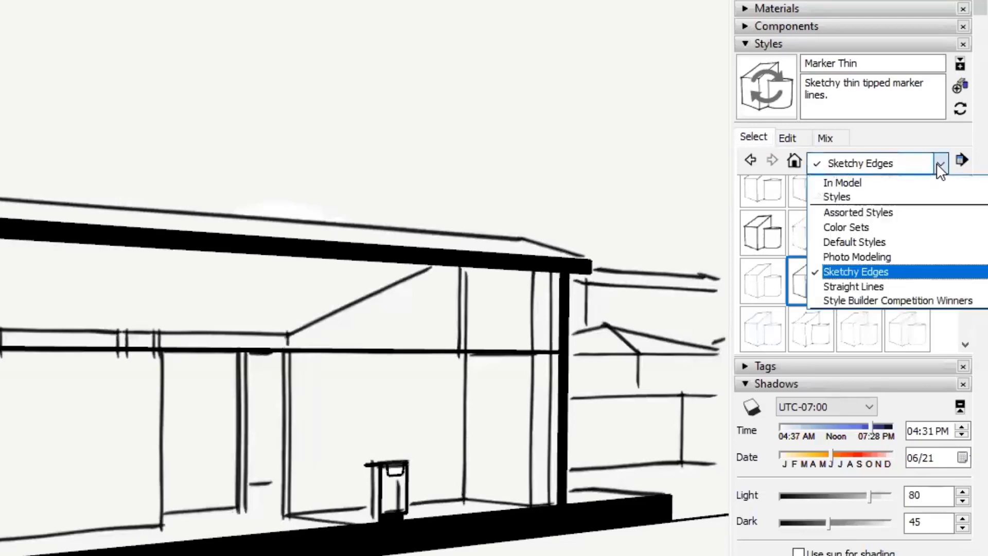
left_click(873, 242)
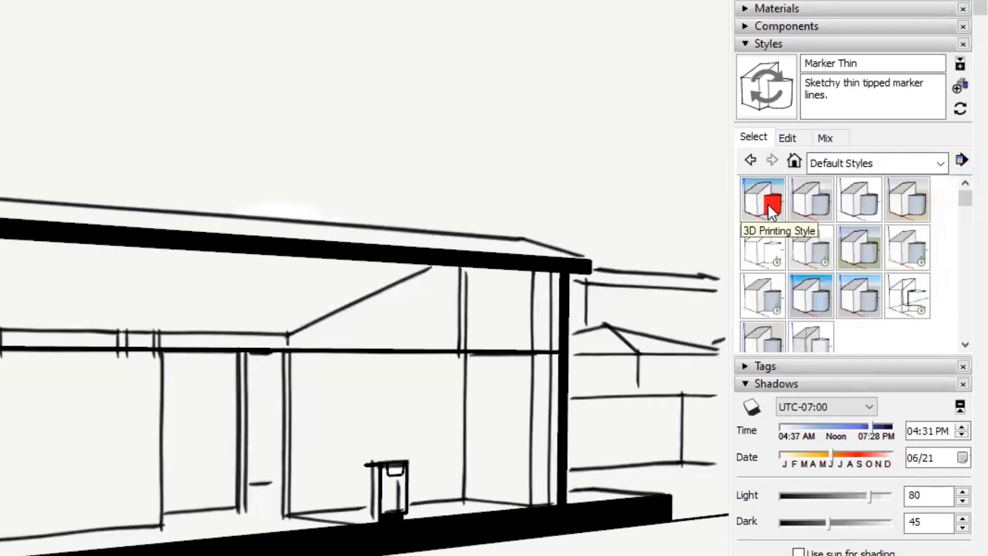
left_click(815, 195)
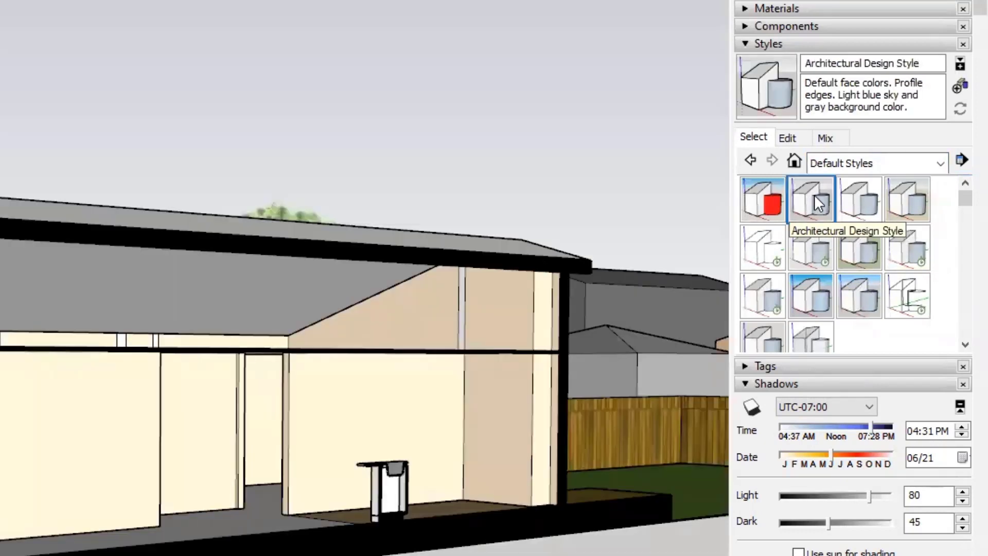
left_click(791, 137)
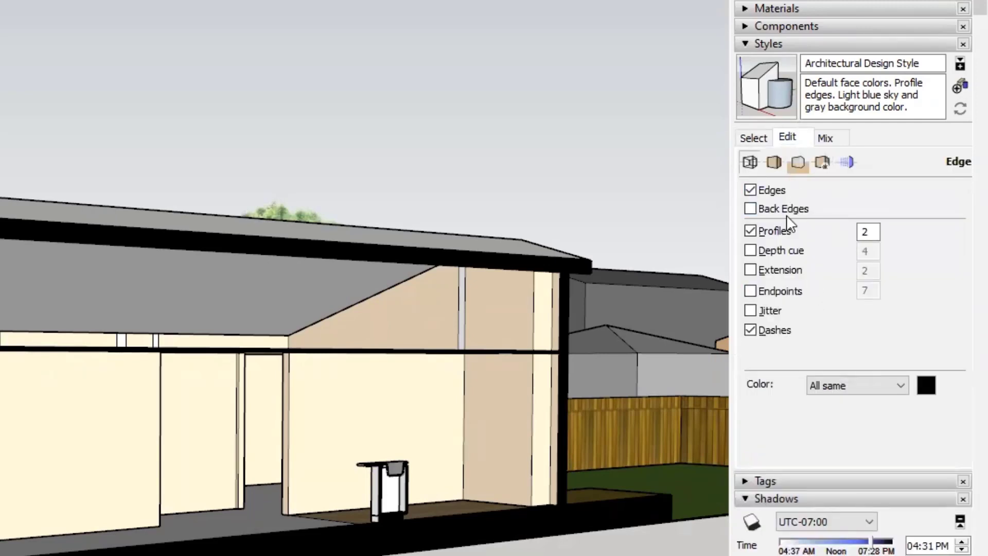
left_click(755, 138)
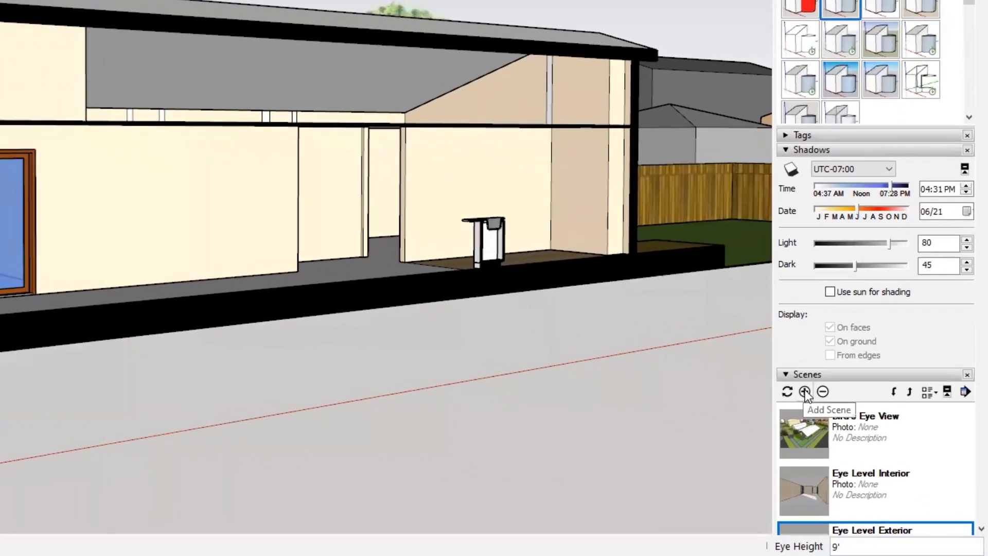
- Add a scene of the current section view and name it Section Cut
left_click(806, 393)
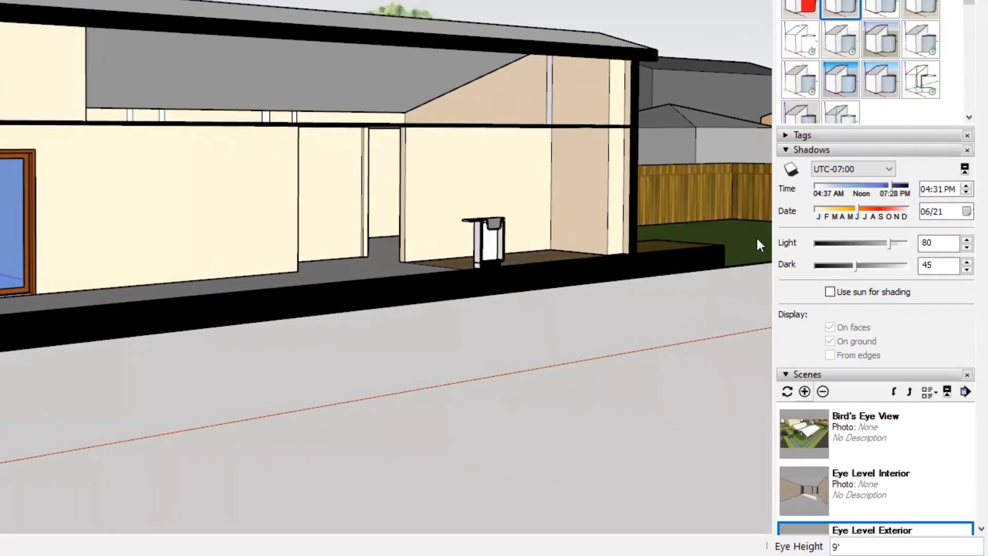
scroll(788, 255, "down", 5)
scroll(824, 257, "down", 3)
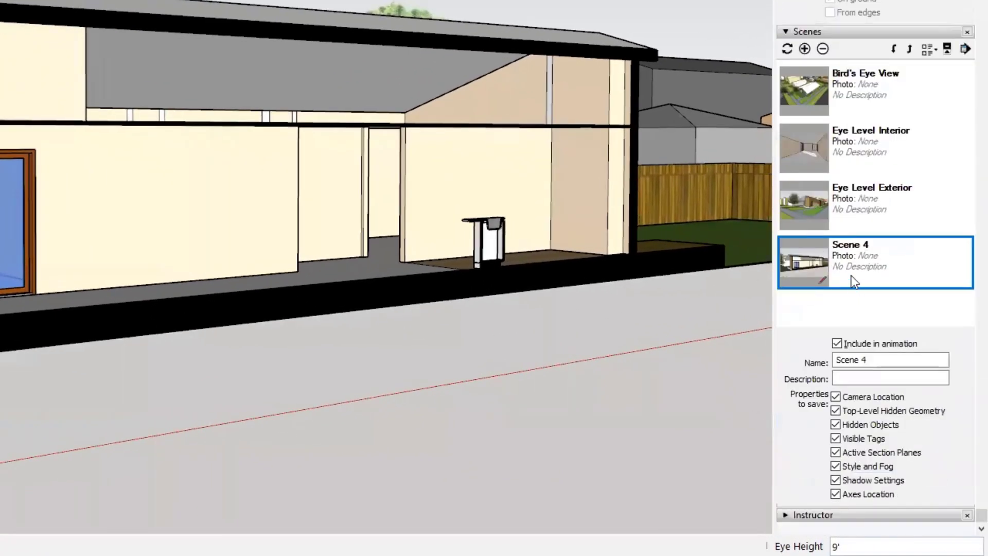
left_click(852, 361)
key("ctrl+a")
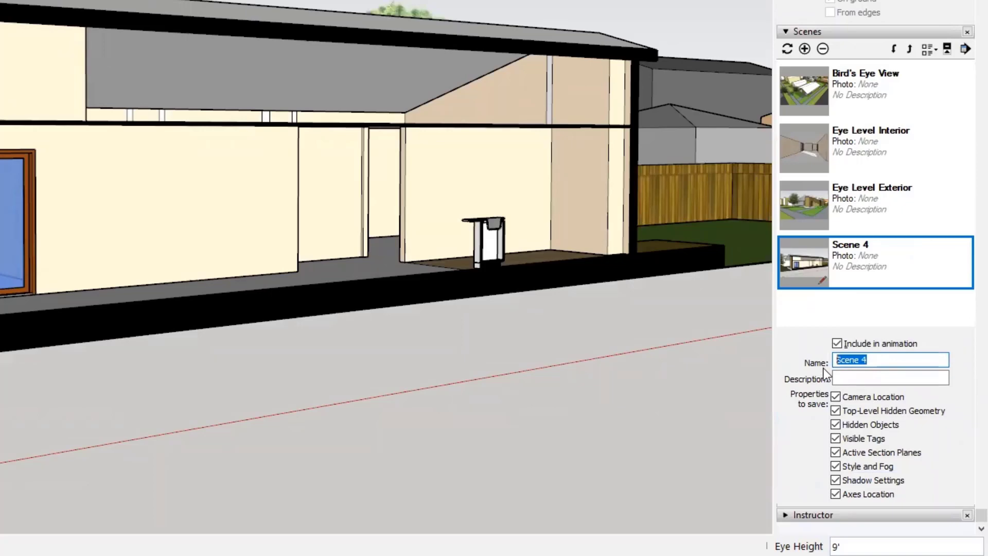
type("Section Cut")
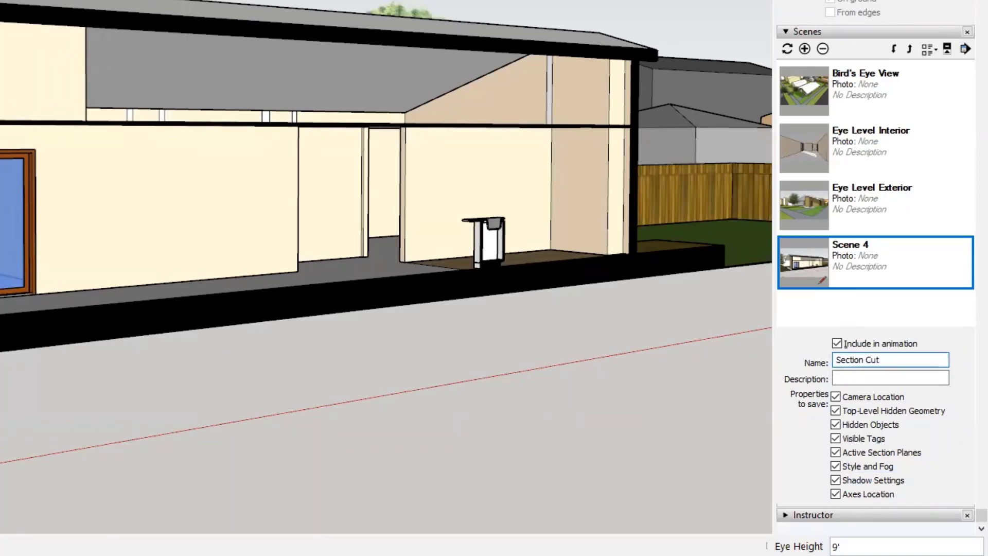
key("Return")
scroll(885, 226, "up", 3)
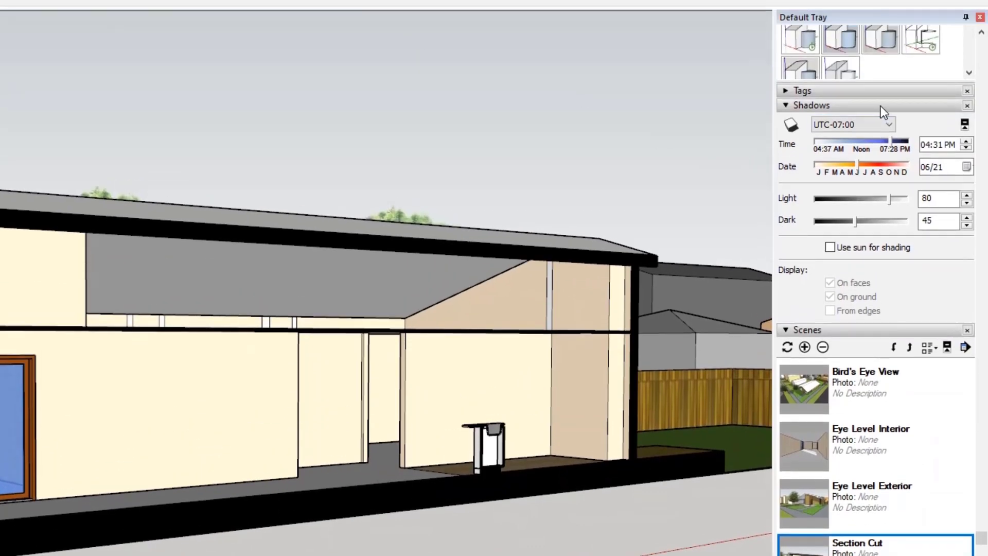
scroll(883, 110, "up", 5)
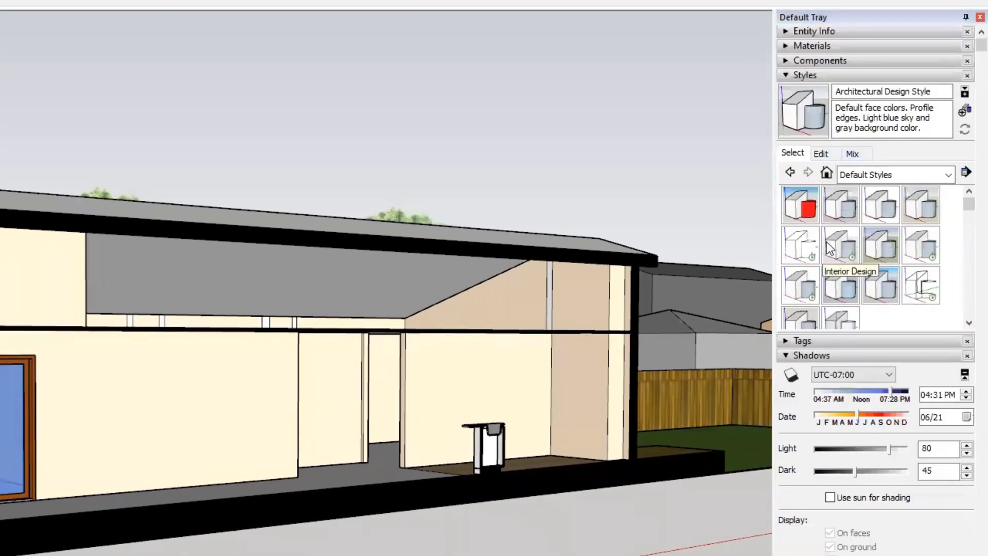
left_click(948, 175)
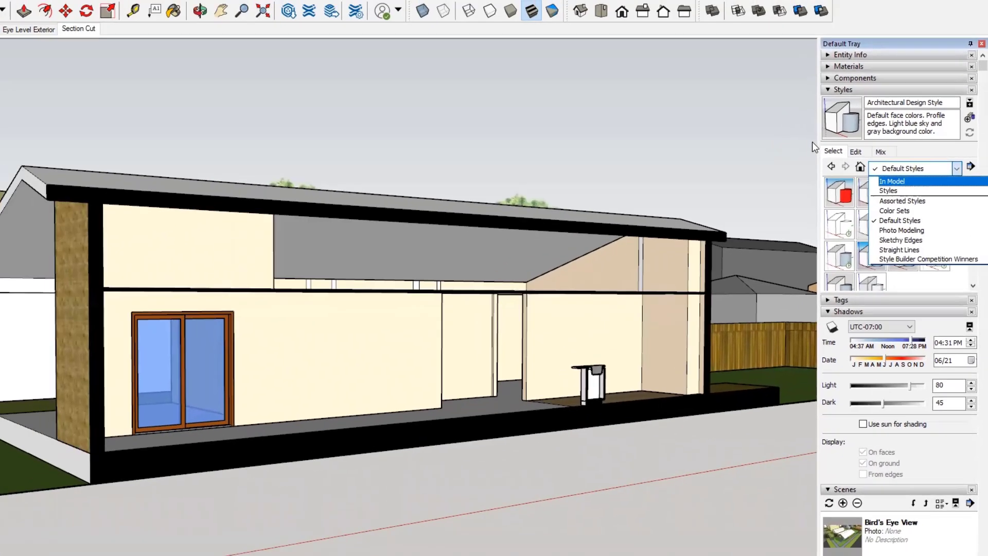
left_click(554, 169)
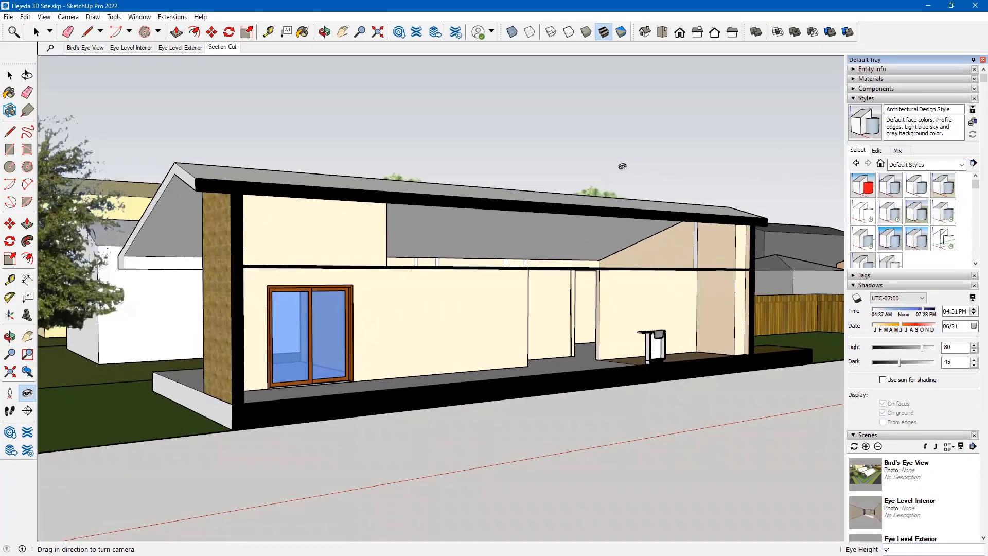
- Turn the shadows on in the Section Cut view, and turn them off again
left_click(43, 17)
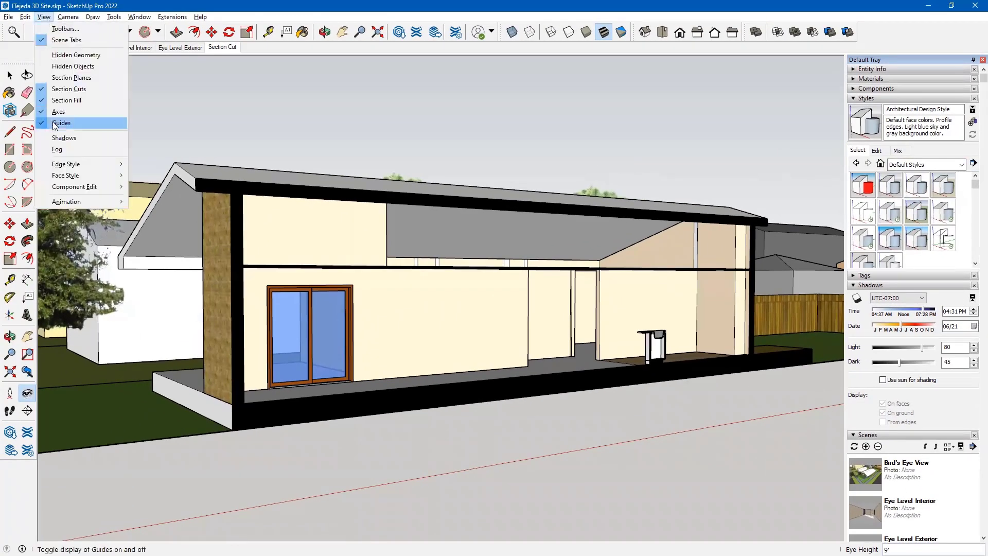
left_click(67, 138)
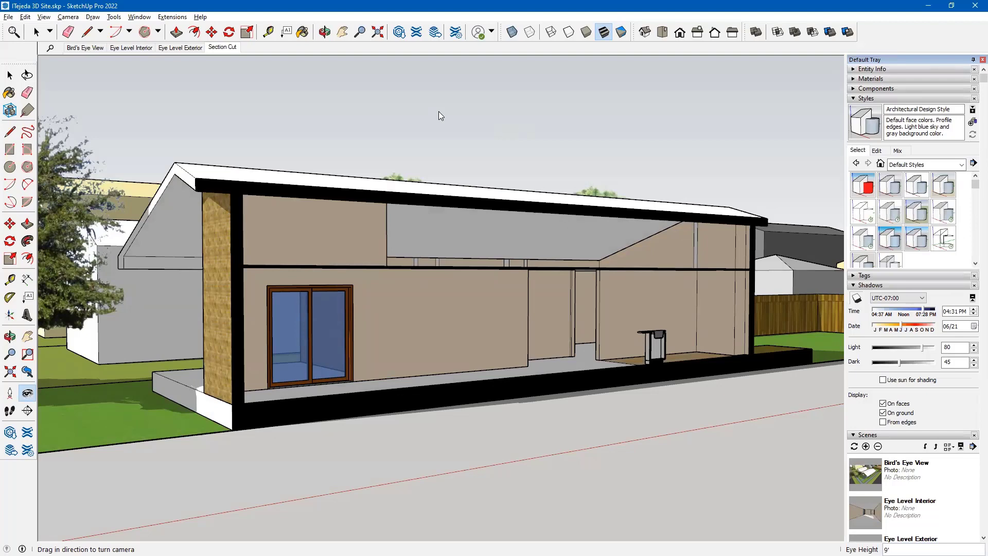
left_click(44, 17)
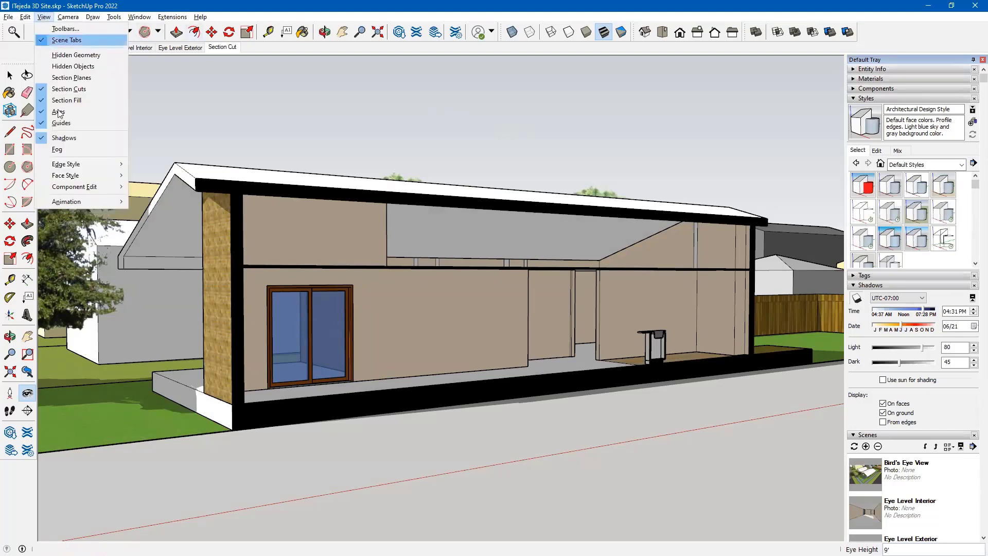
left_click(64, 138)
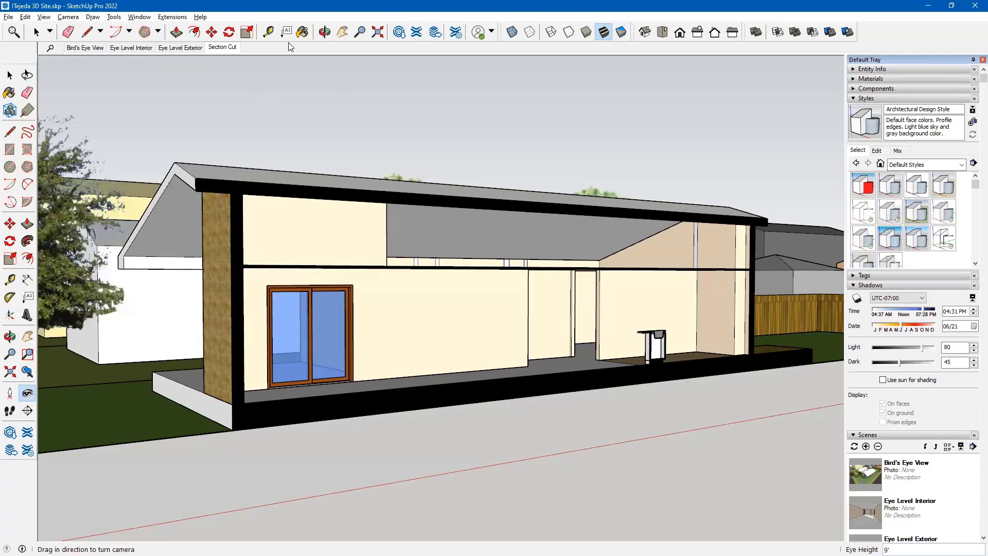
- Show the Bird's Eye View scene and configure its print setup for Microsoft Print to PDF on Tabloid paper in landscape
left_click(86, 49)
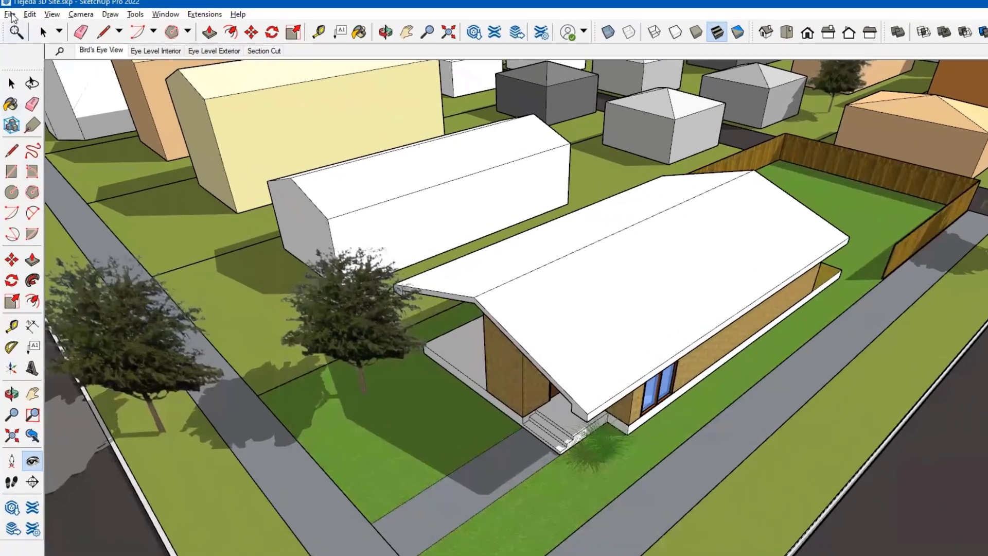
left_click(8, 17)
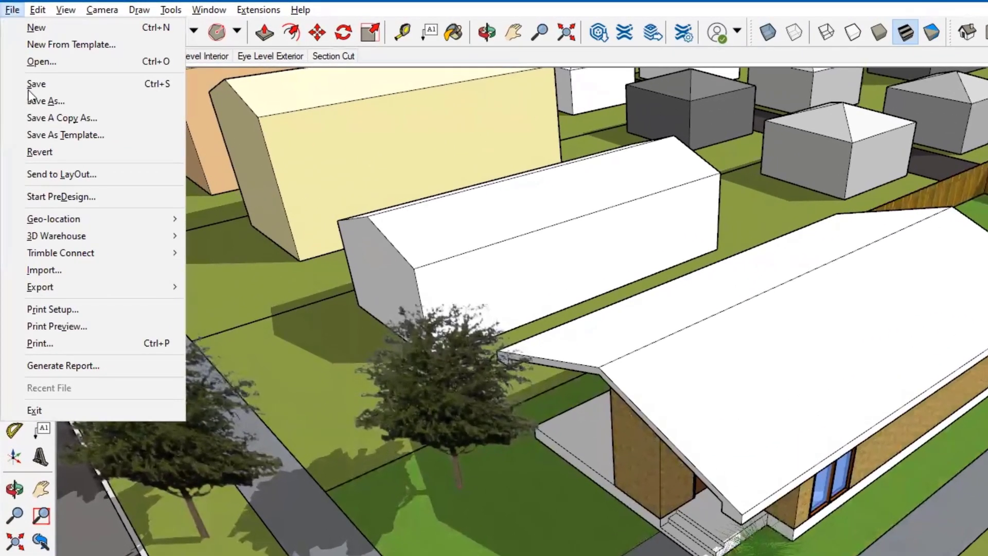
left_click(67, 311)
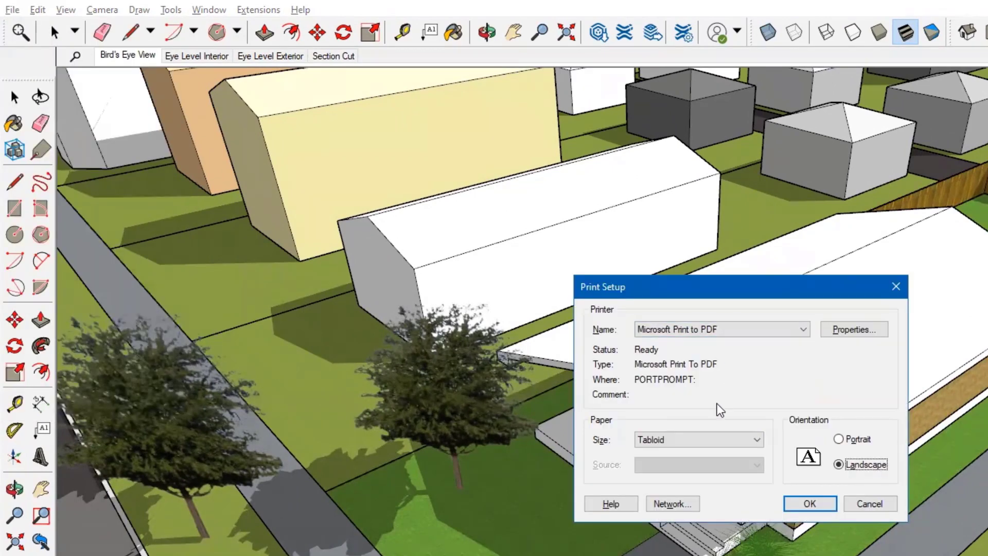
left_click(819, 505)
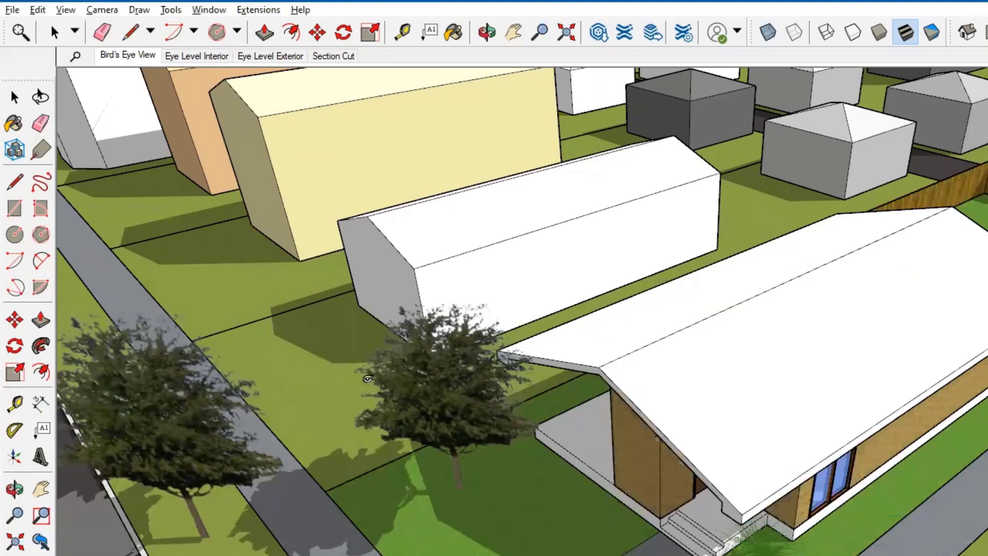
- Start a print preview limited to the current view, with the print size fitted to the page
left_click(13, 10)
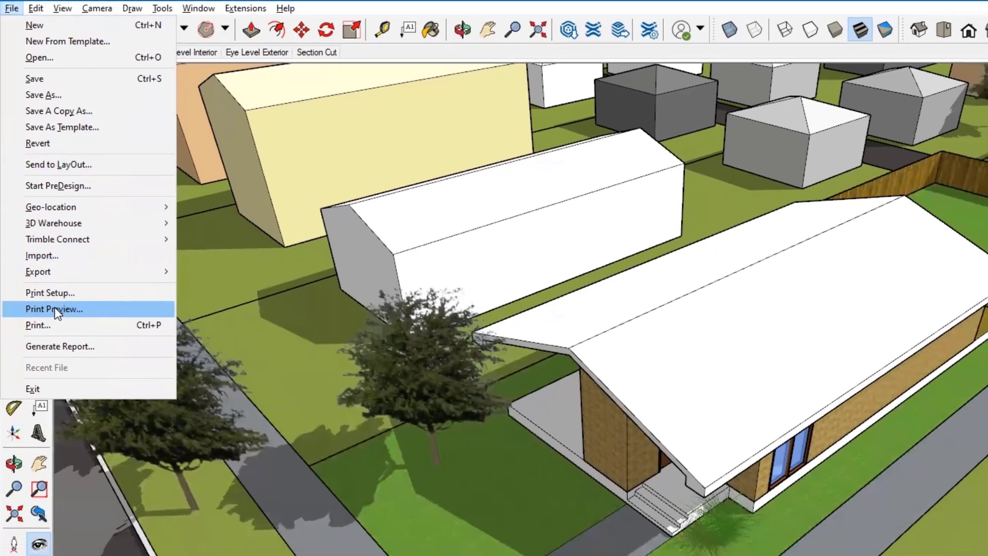
left_click(60, 327)
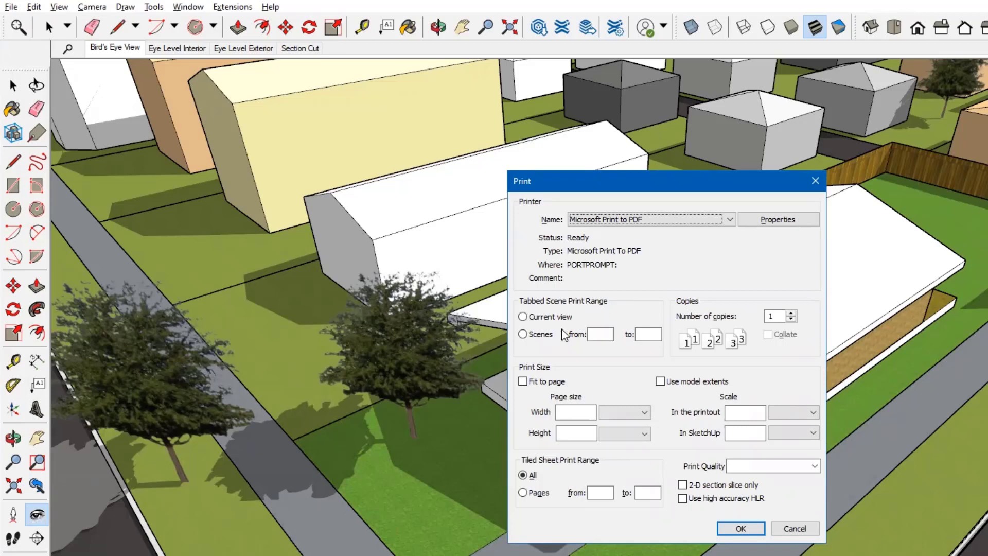
left_click(524, 336)
left_click(524, 318)
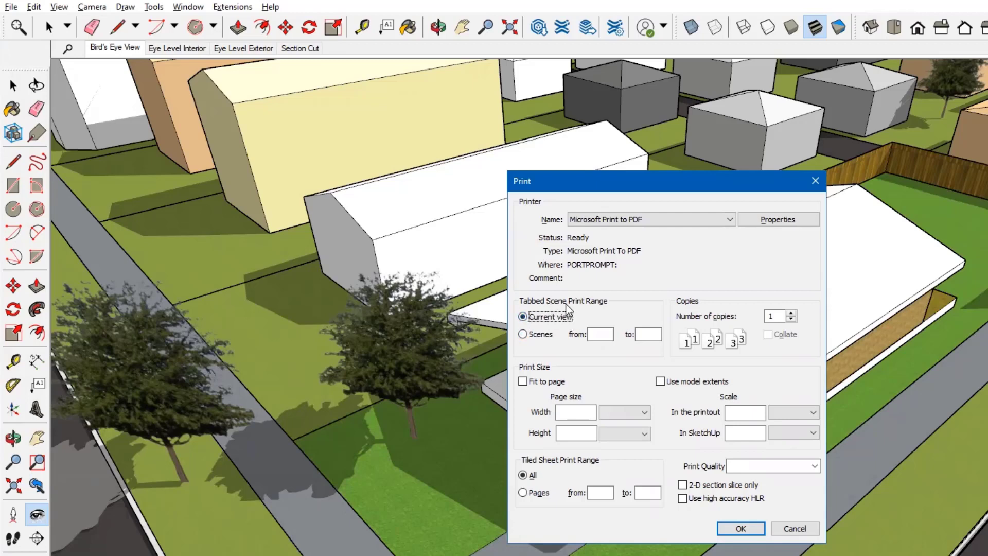
left_click(524, 382)
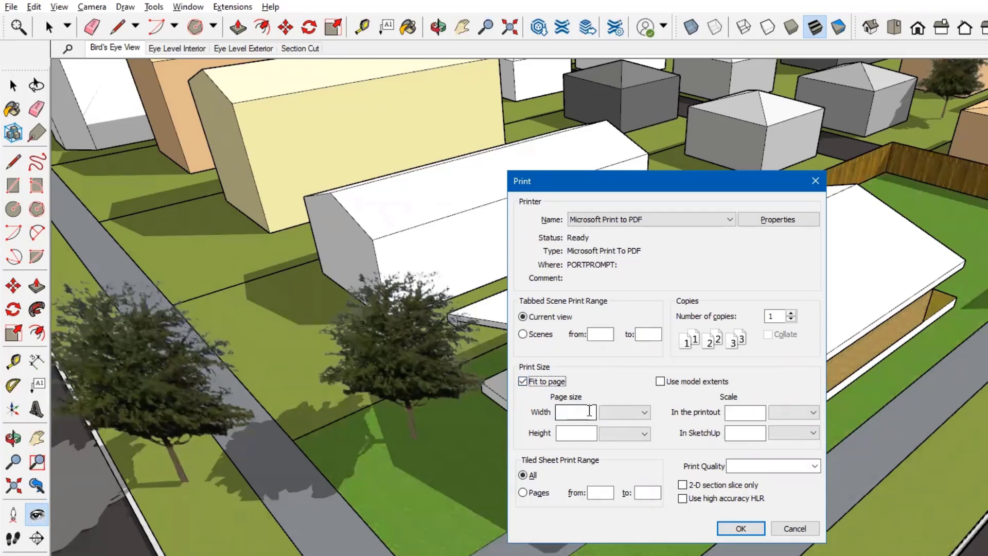
- Set the print's page size to 17 wide by 11 high and generate the preview
left_click(643, 415)
left_click(571, 413)
type("17")
left_click(567, 436)
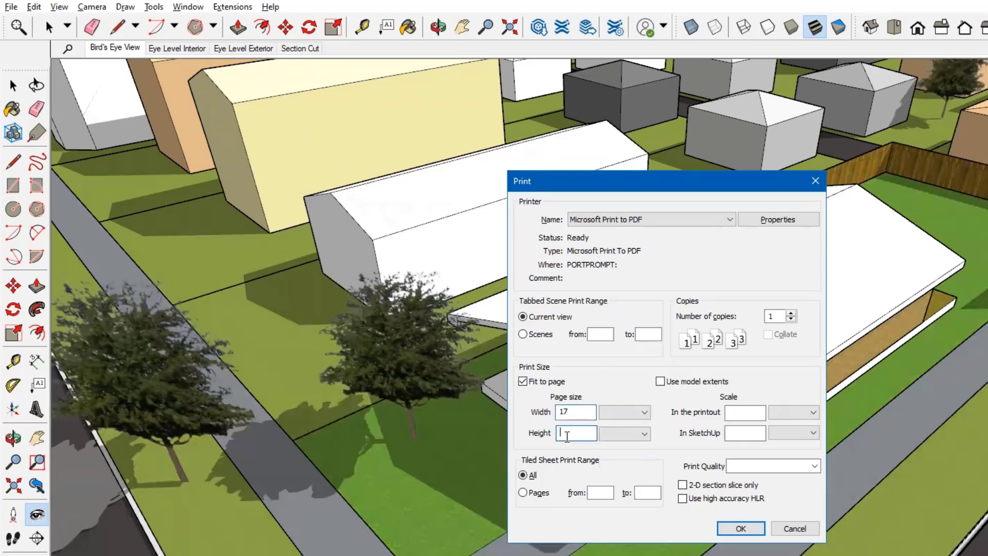
type("11")
key("Tab")
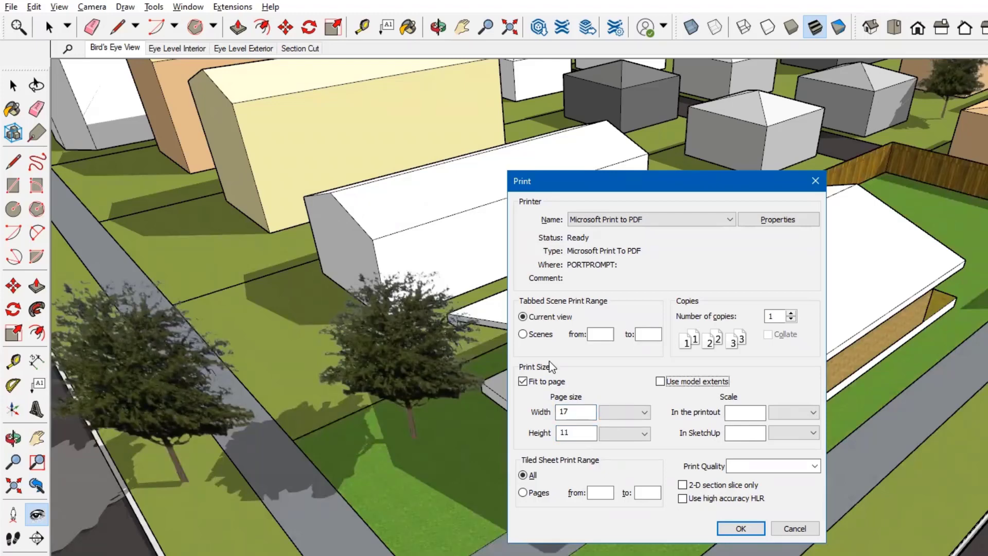
left_click(742, 529)
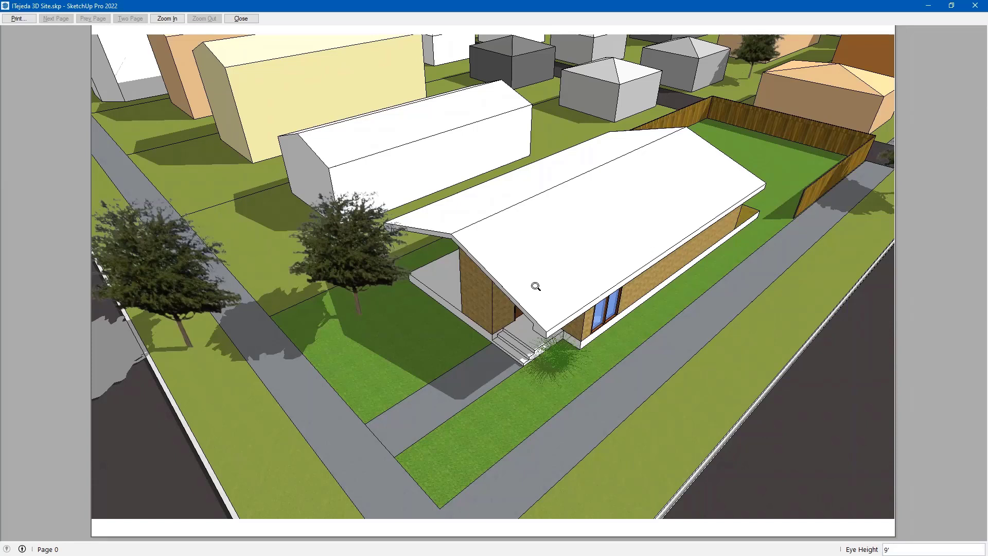
- Print the previewed view to a PDF in the Arch 170 folder, named with the author's name followed by Bird's Eye View
left_click(17, 19)
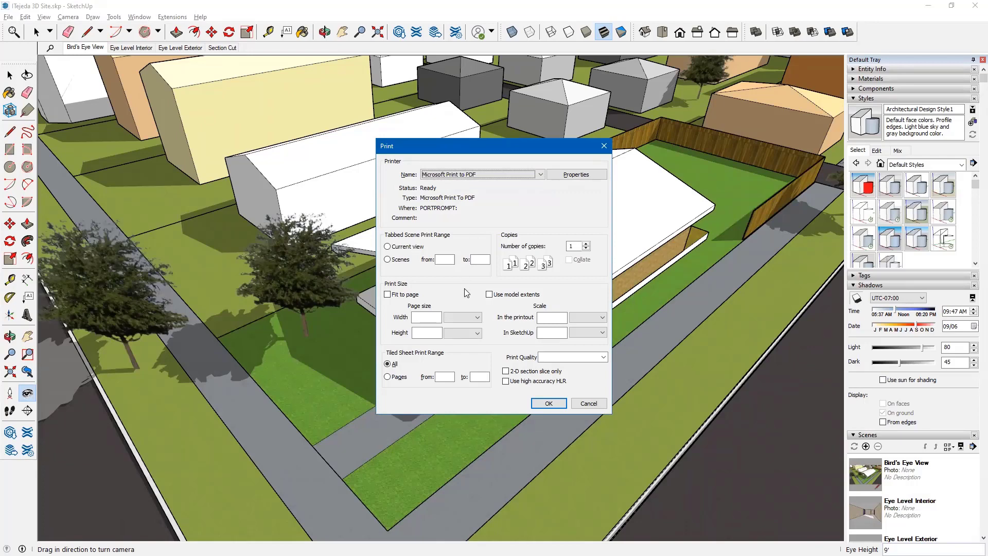
left_click(548, 403)
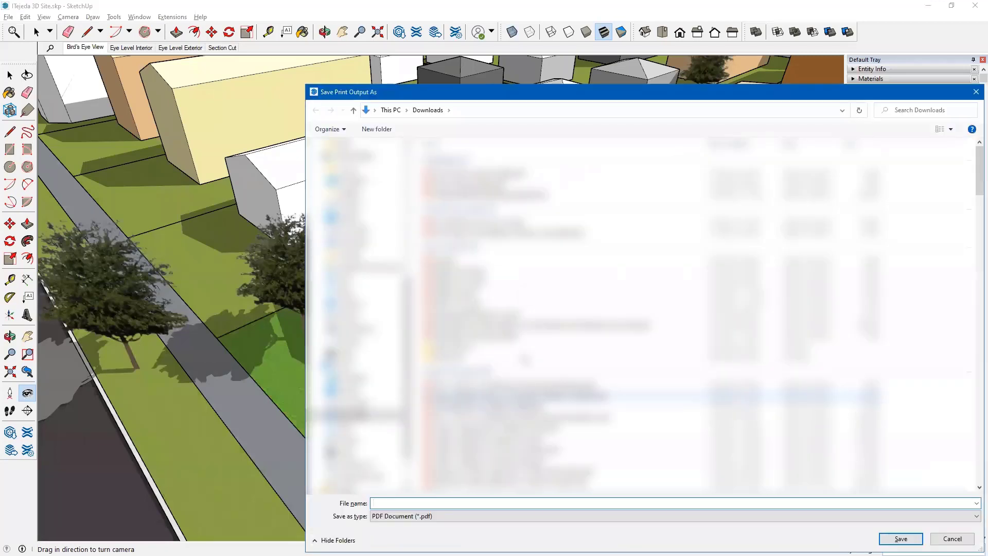
left_click(376, 165)
left_click_drag(590, 97, 409, 76)
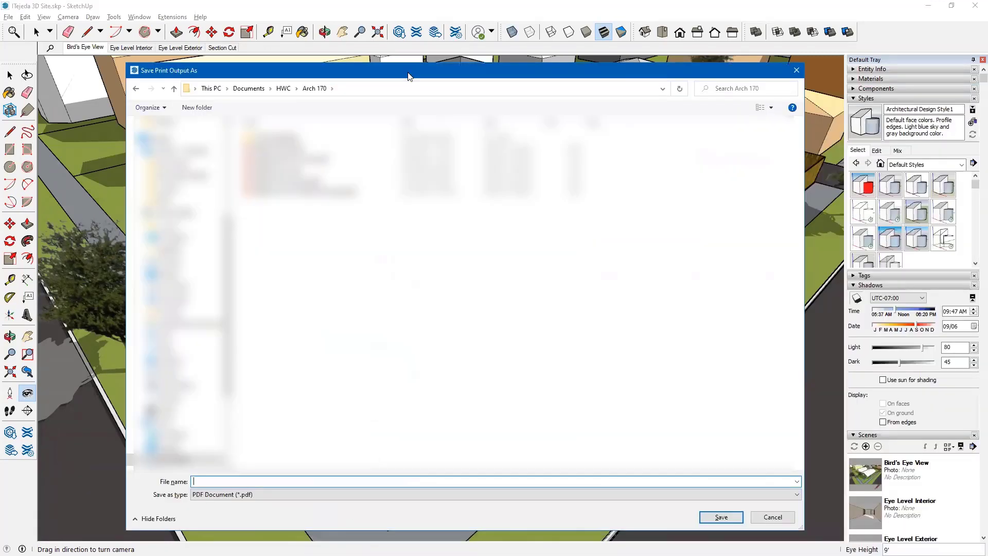
type("Bird's Eye View")
left_click(711, 518)
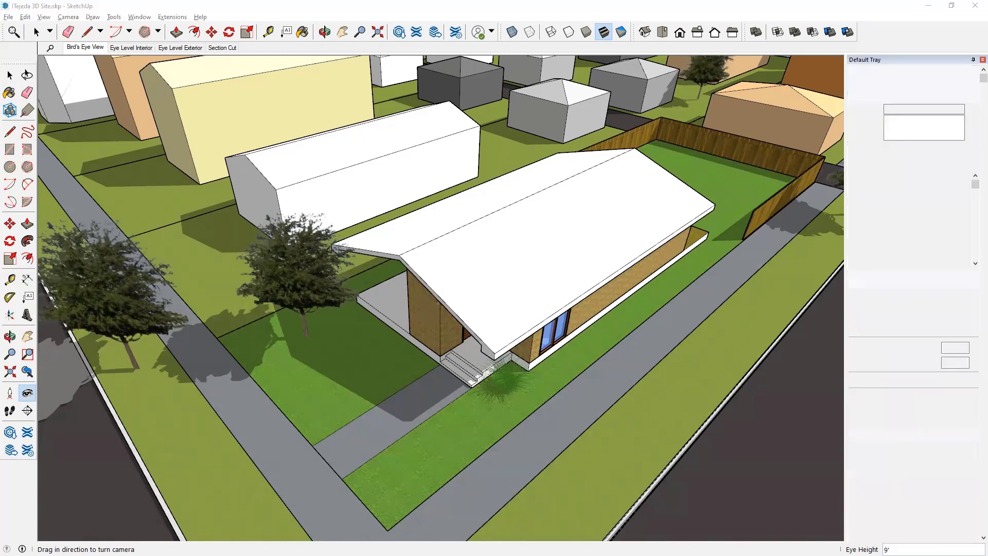
- Switch to the Arch 170 folder, open the Bird's Eye View PDF in Adobe Acrobat and check its page size
key("alt+Tab")
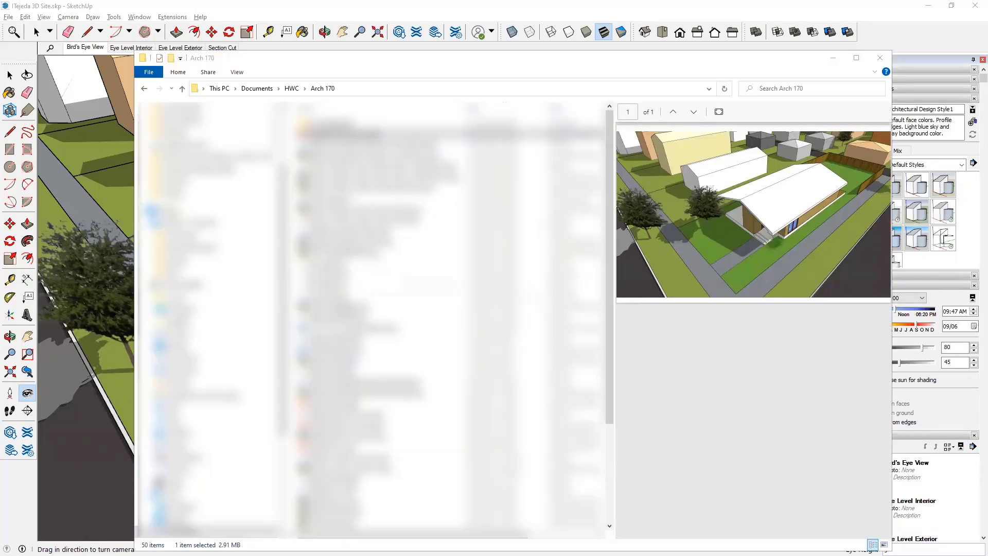
key("Return")
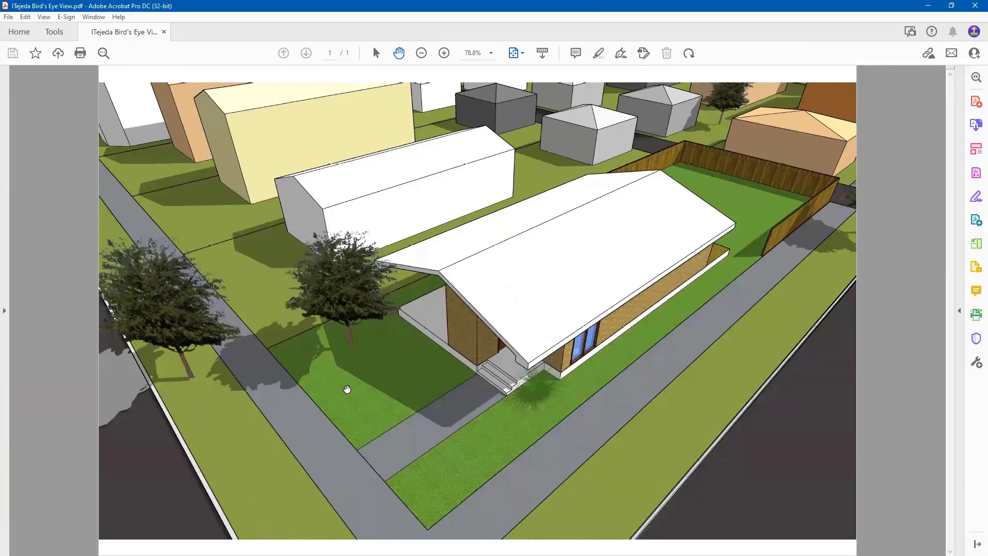
mouse_move(181, 488)
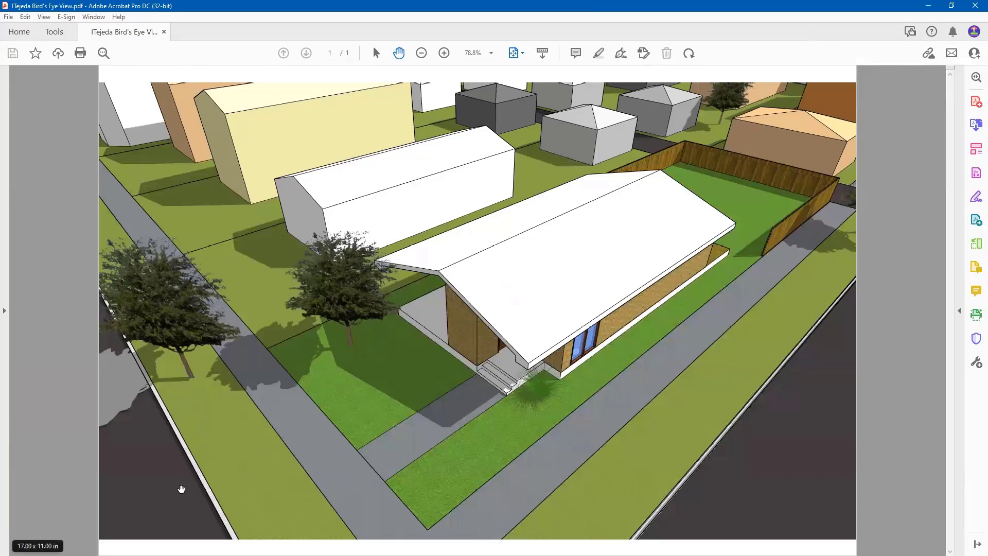